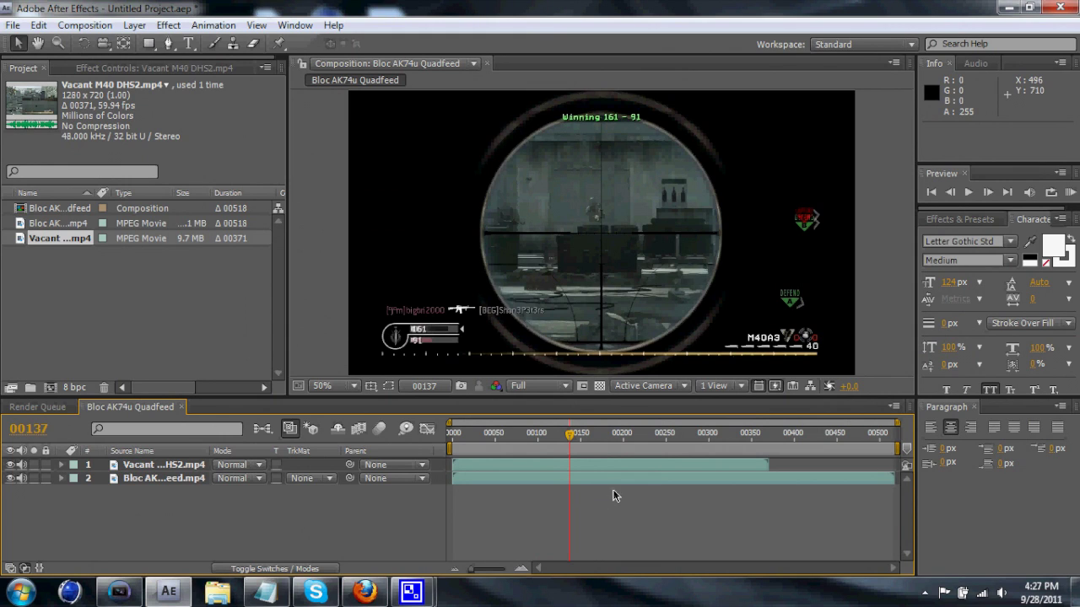
Toggle the Vacant M40 scope layer's visibility to compare, leaving it hidden to reveal the AK74u clip
left_click(184, 468)
left_click(172, 479)
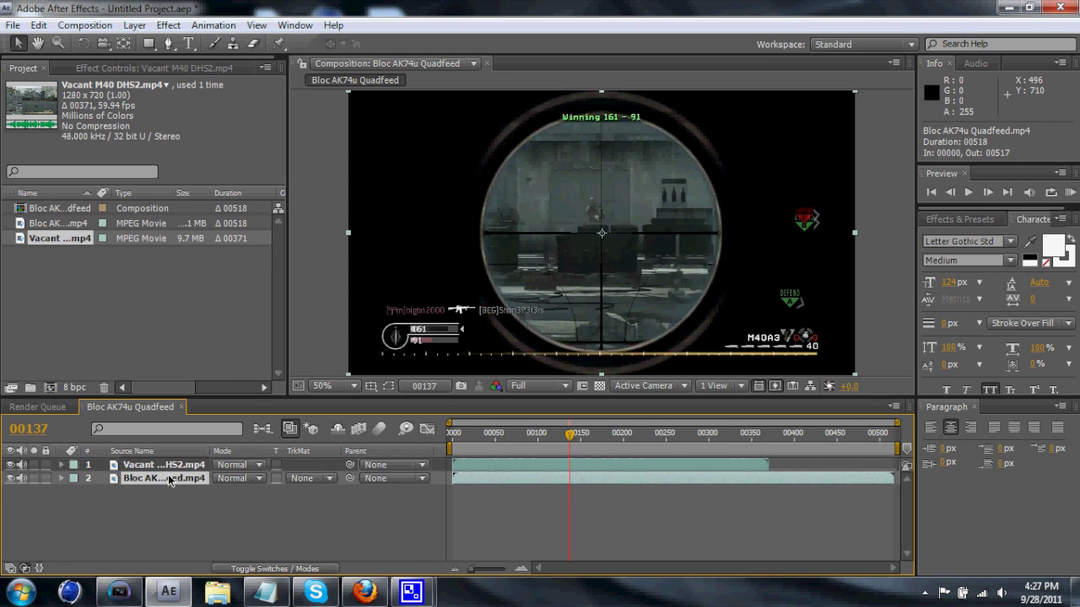
left_click(7, 465)
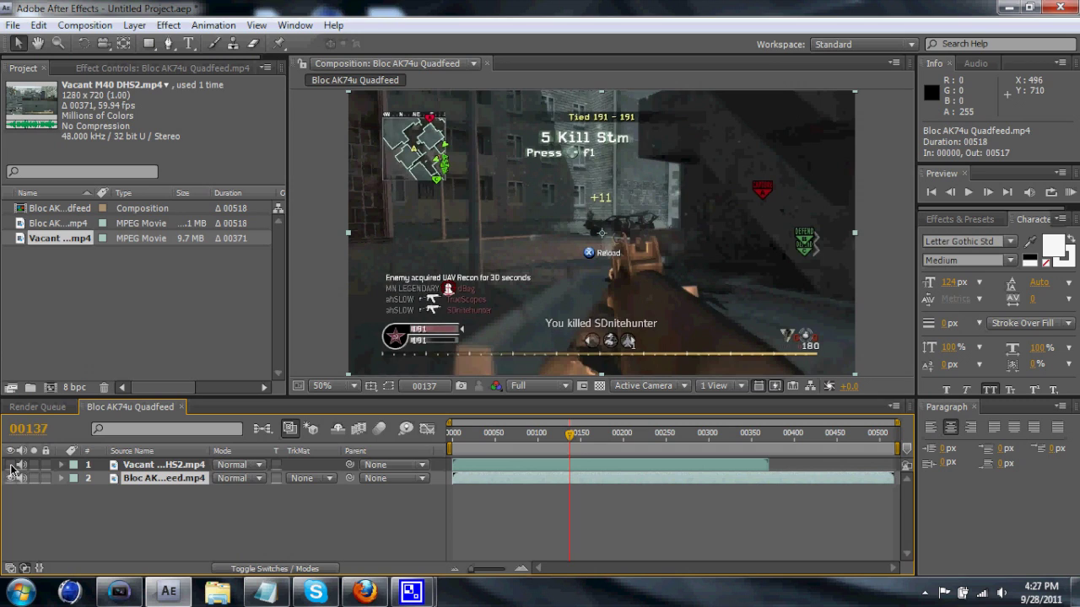
left_click(10, 466)
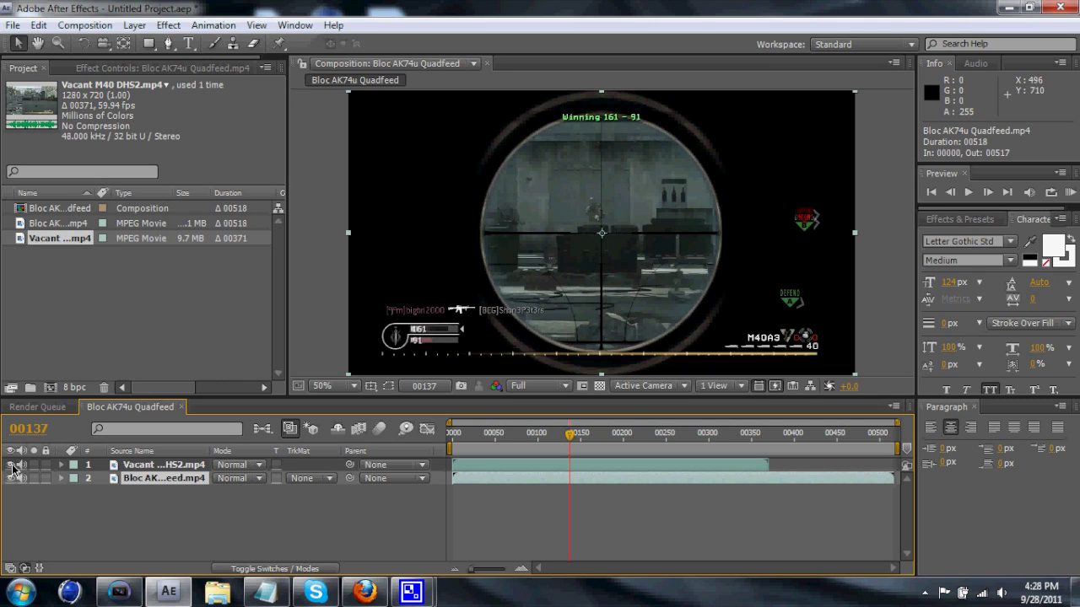
left_click(163, 466)
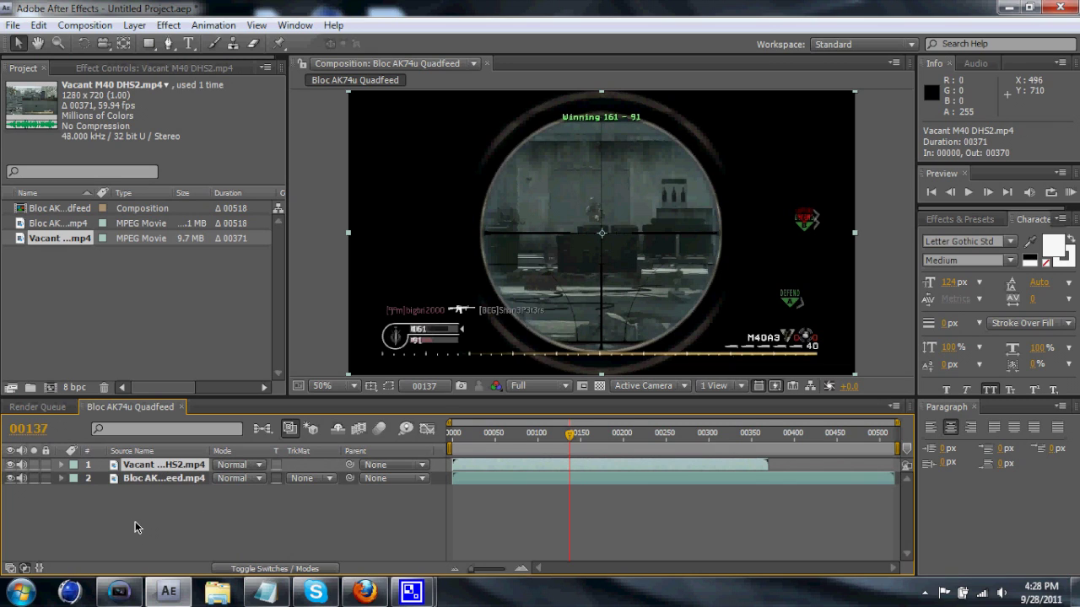
left_click(11, 466)
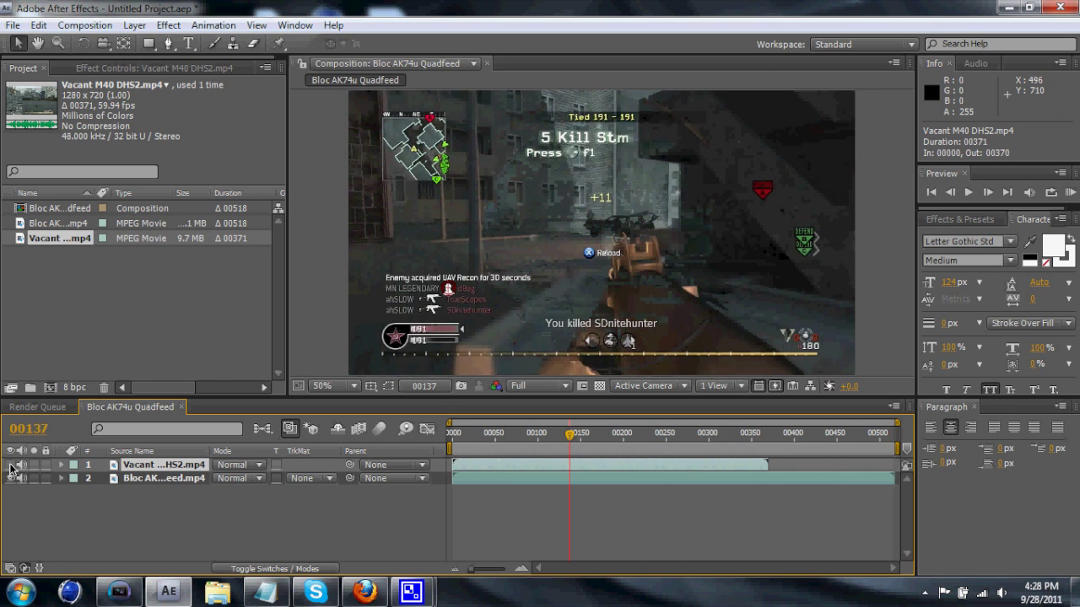
Freeze the AK74u gameplay clip on frame 00137
right_click(569, 478)
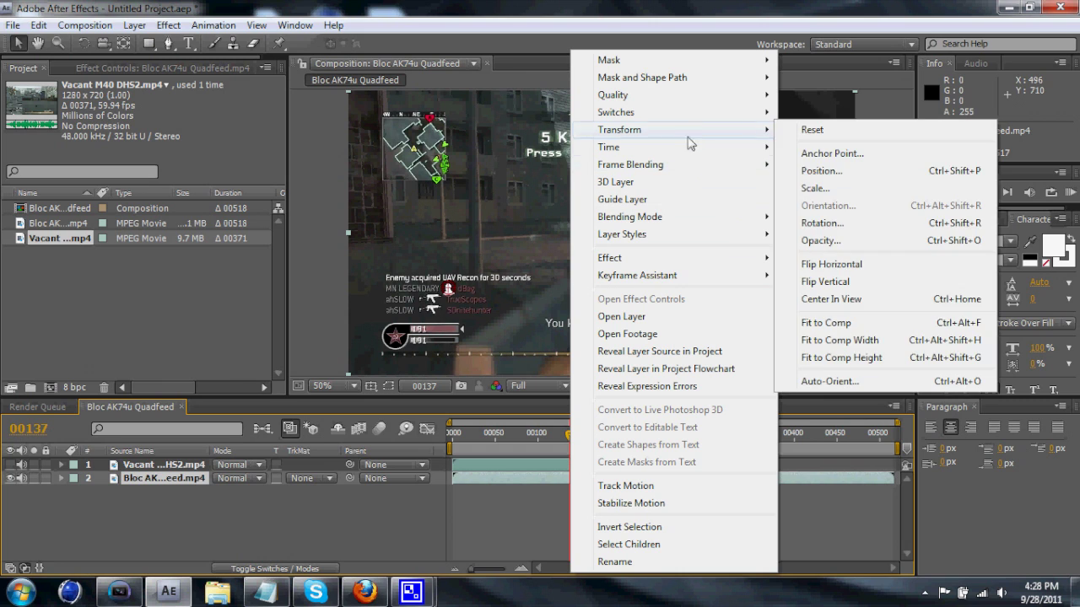
mouse_move(702, 150)
left_click(859, 199)
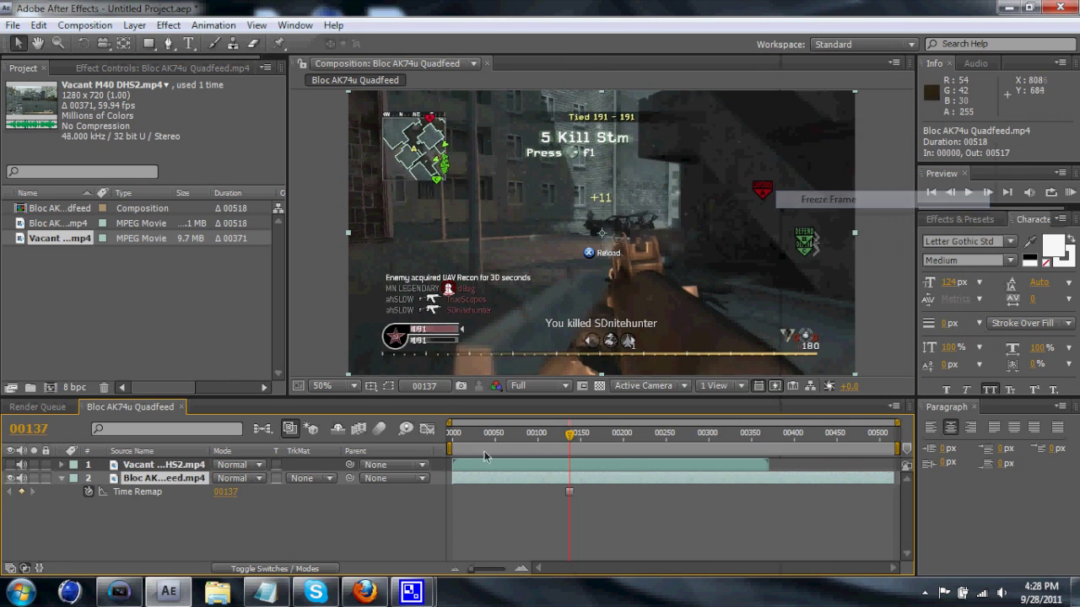
Freeze the Vacant M40 scope clip on frame 00137 and make it visible again
left_click(196, 463)
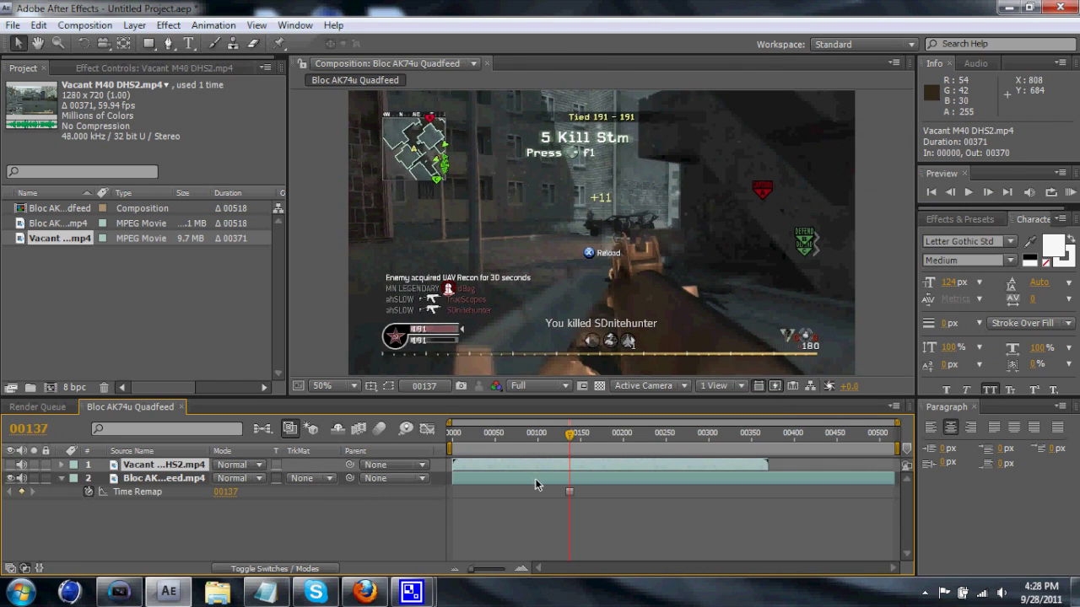
right_click(556, 471)
mouse_move(631, 145)
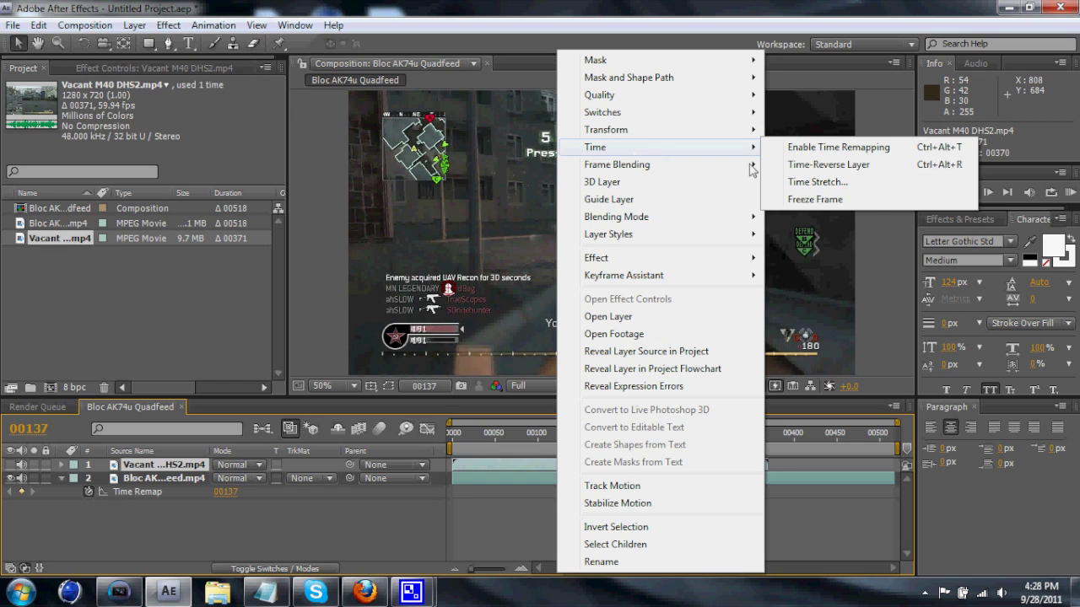
left_click(850, 200)
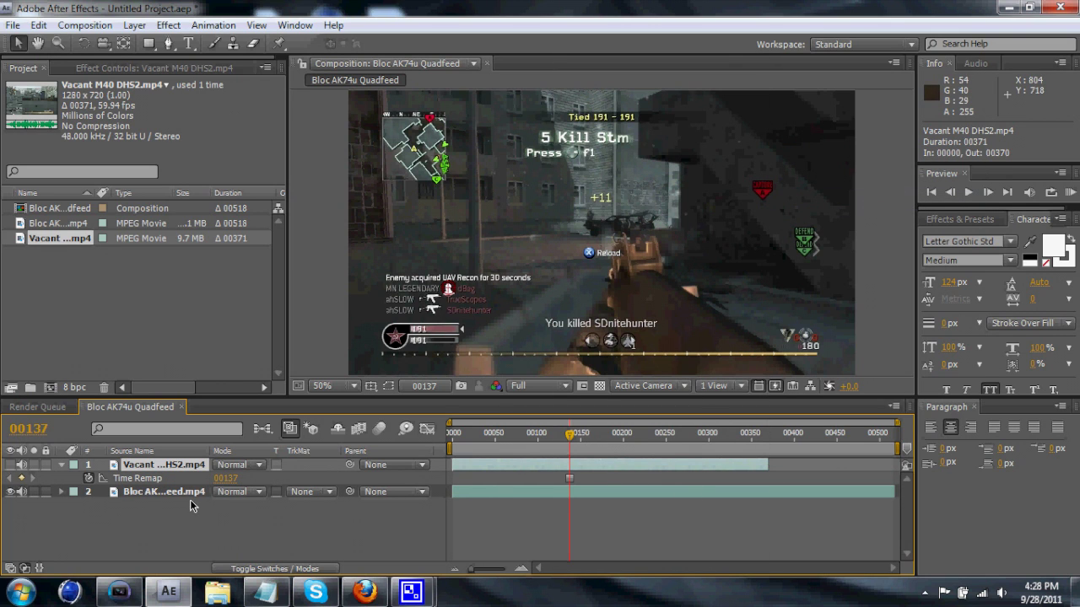
left_click(72, 515)
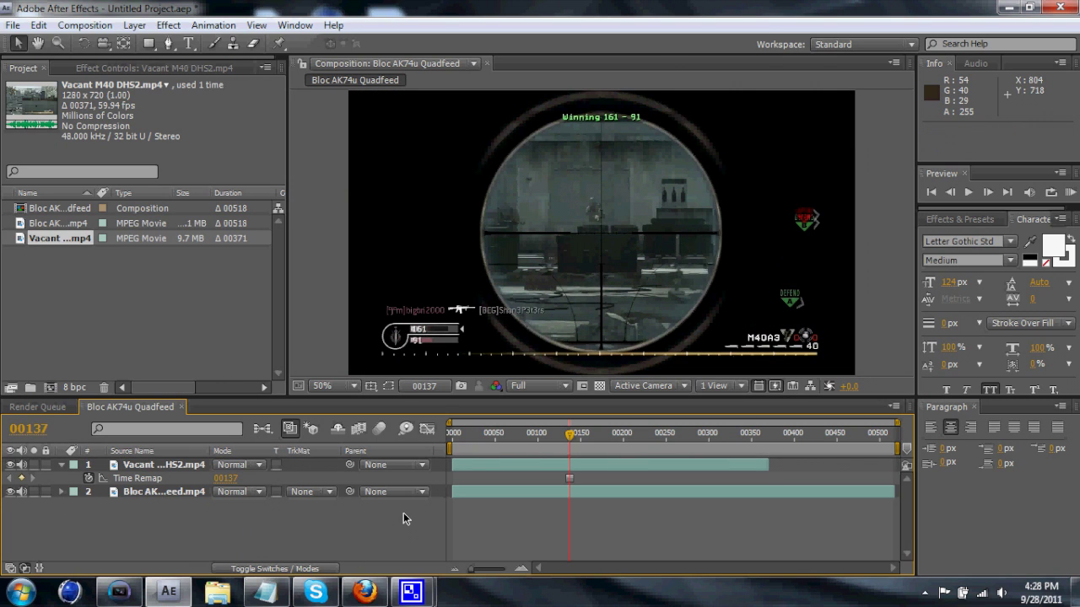
left_click(152, 463)
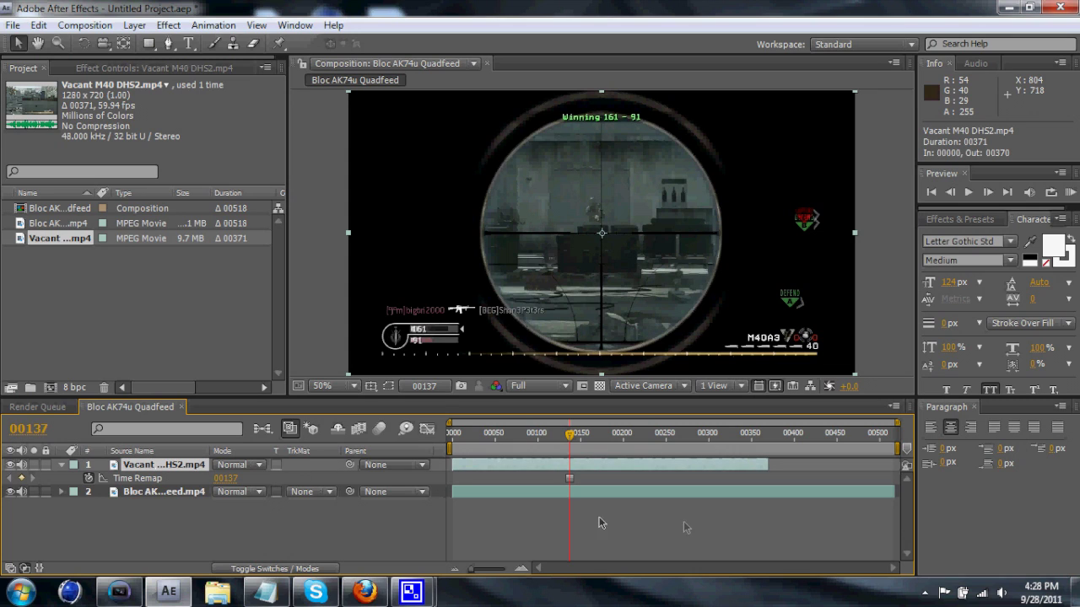
Duplicate the frozen Vacant M40 scope layer with Ctrl+D and select the copy
left_click(62, 465)
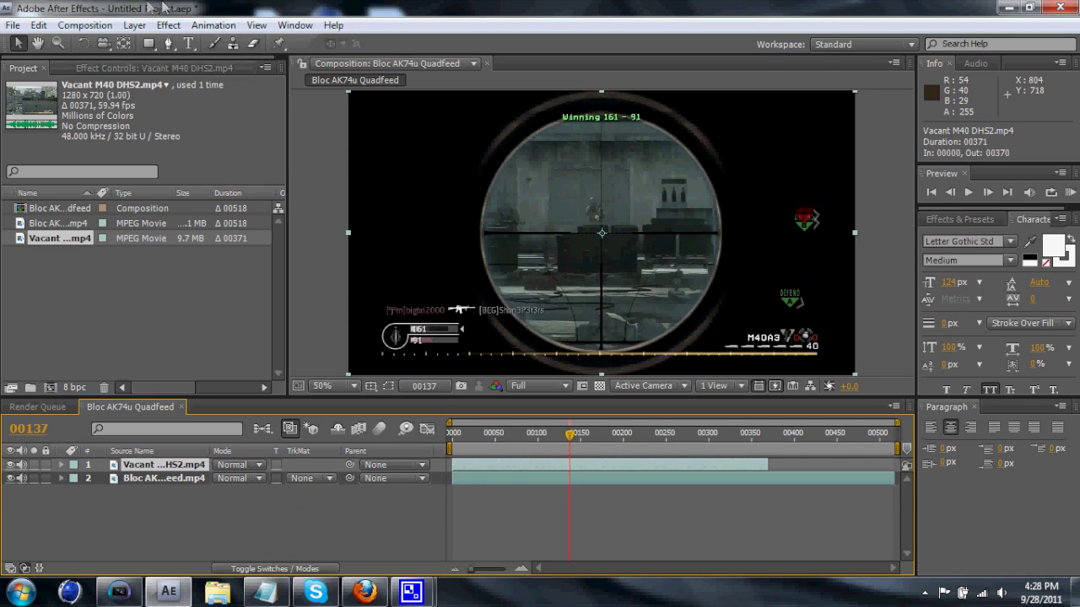
left_click(149, 43)
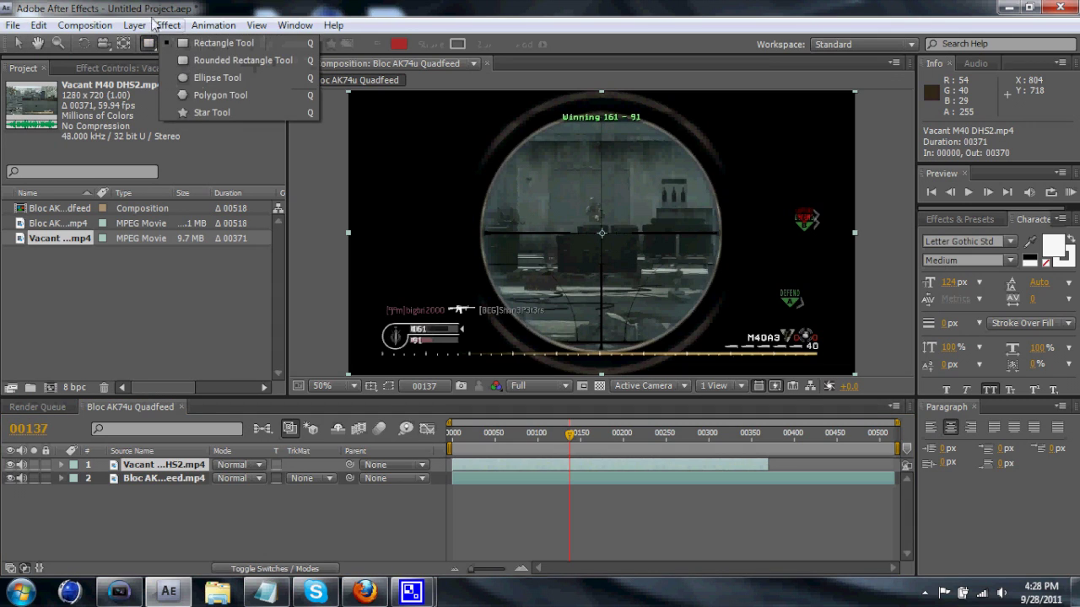
left_click(148, 468)
key("ctrl+d")
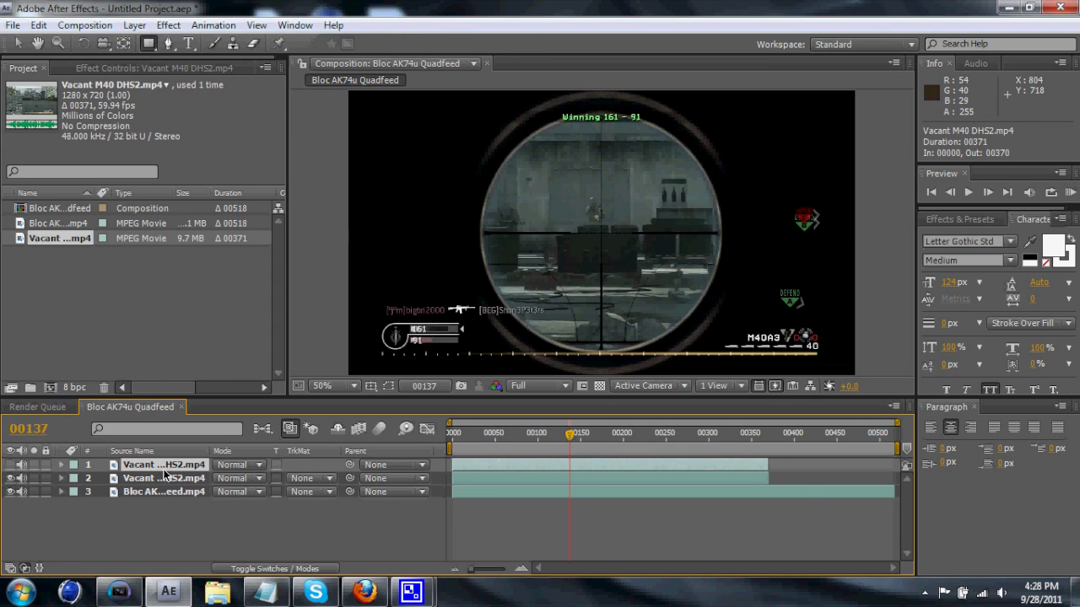
left_click(163, 479)
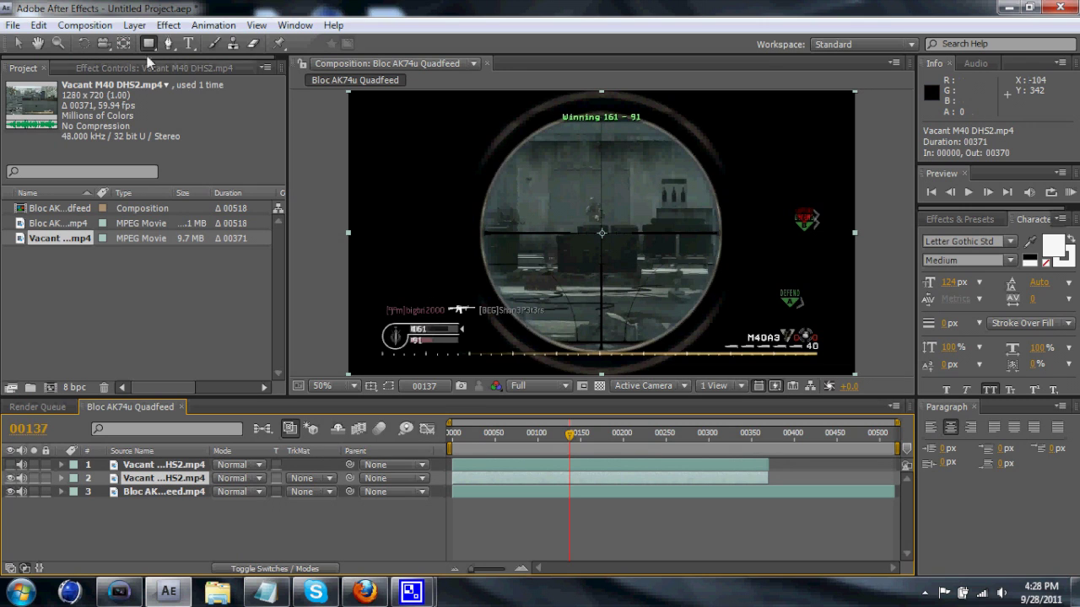
Draw an elliptical mask around the scope circle on the duplicated scope layer
left_click_drag(150, 45, 185, 75)
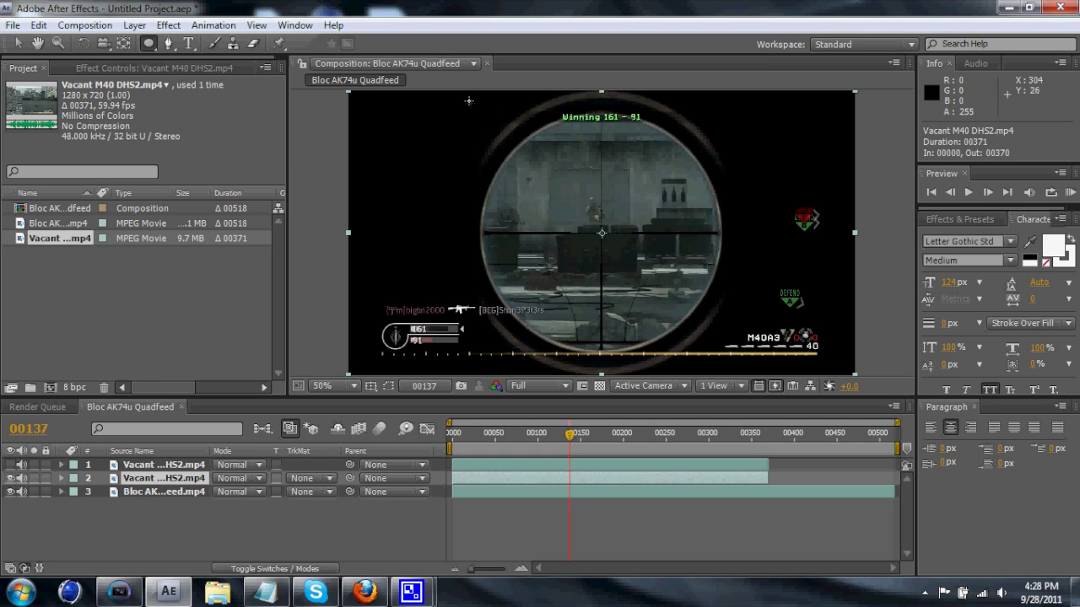
left_click_drag(482, 108, 715, 354)
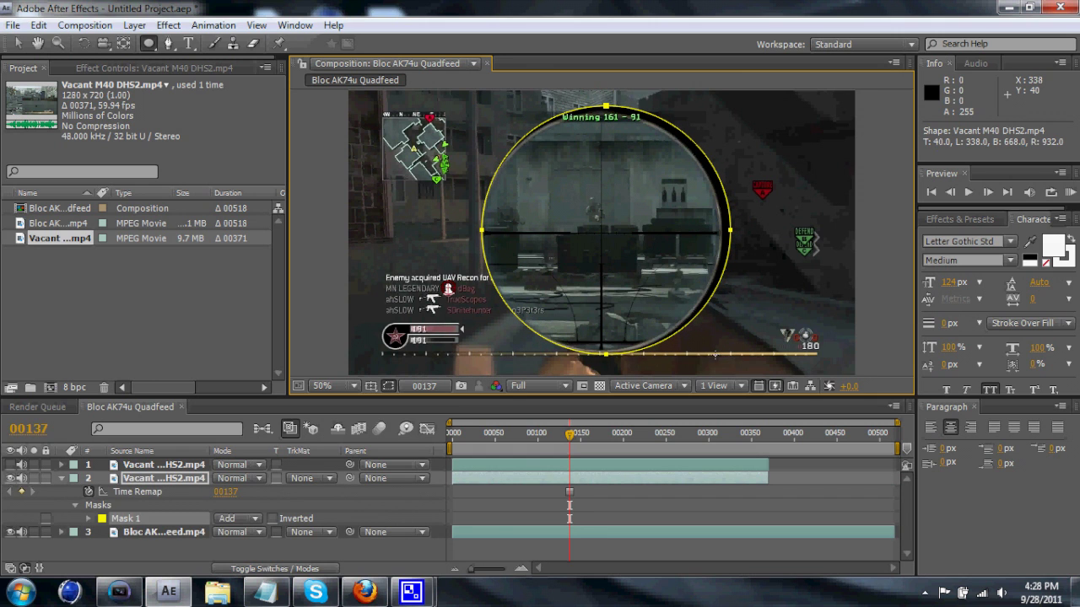
left_click(17, 43)
scroll(462, 192, "up", 2)
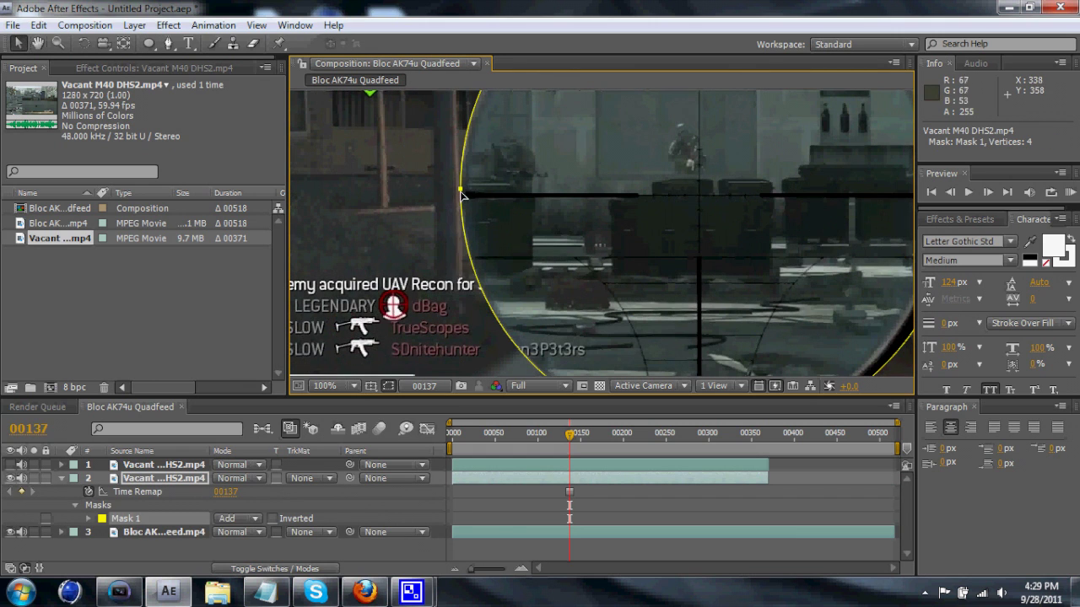
scroll(631, 253, "down", 5)
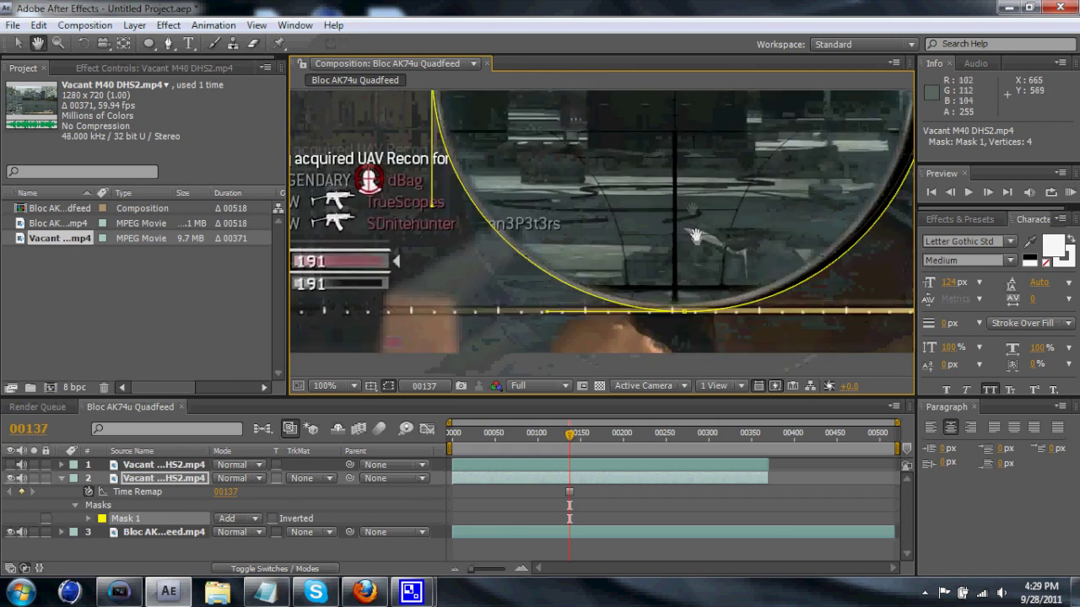
scroll(731, 316, "up", 7)
scroll(729, 303, "right", 8)
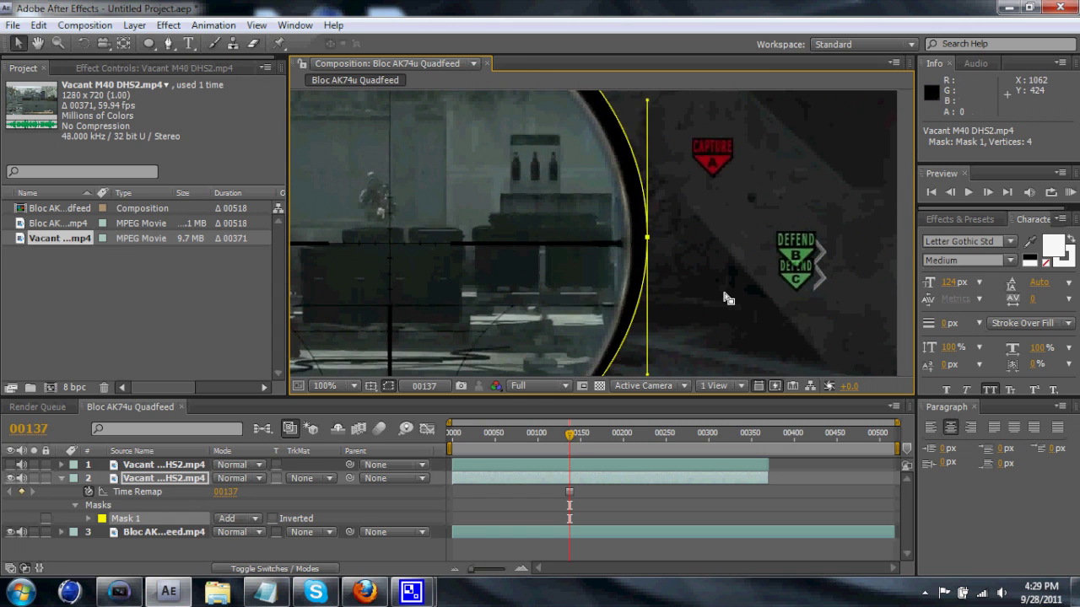
scroll(729, 278, "up", 4)
scroll(729, 245, "left", 4)
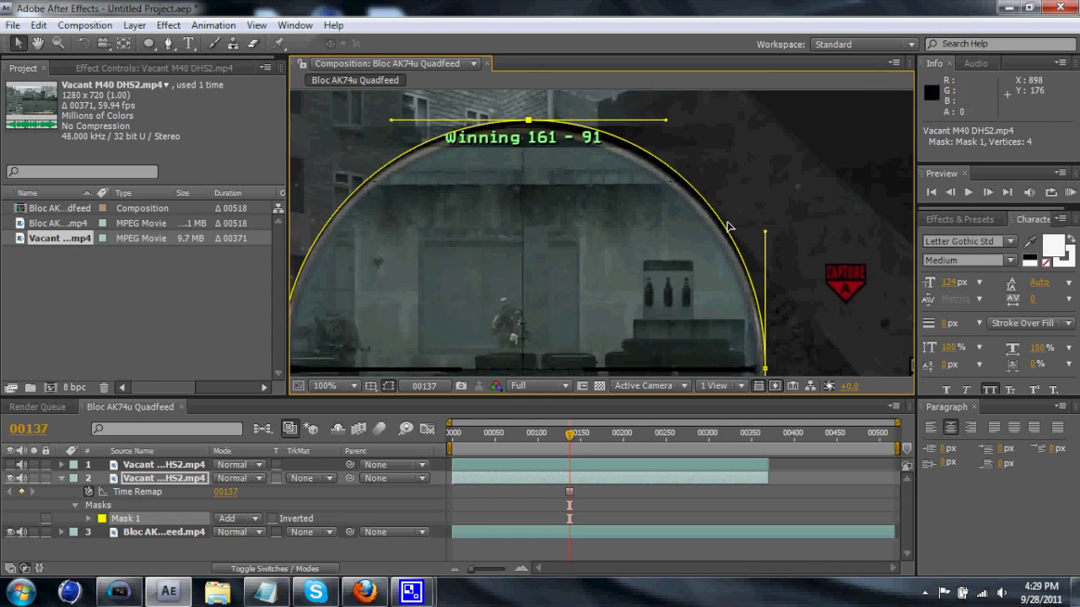
scroll(728, 227, "down", 1)
scroll(506, 211, "down", 3)
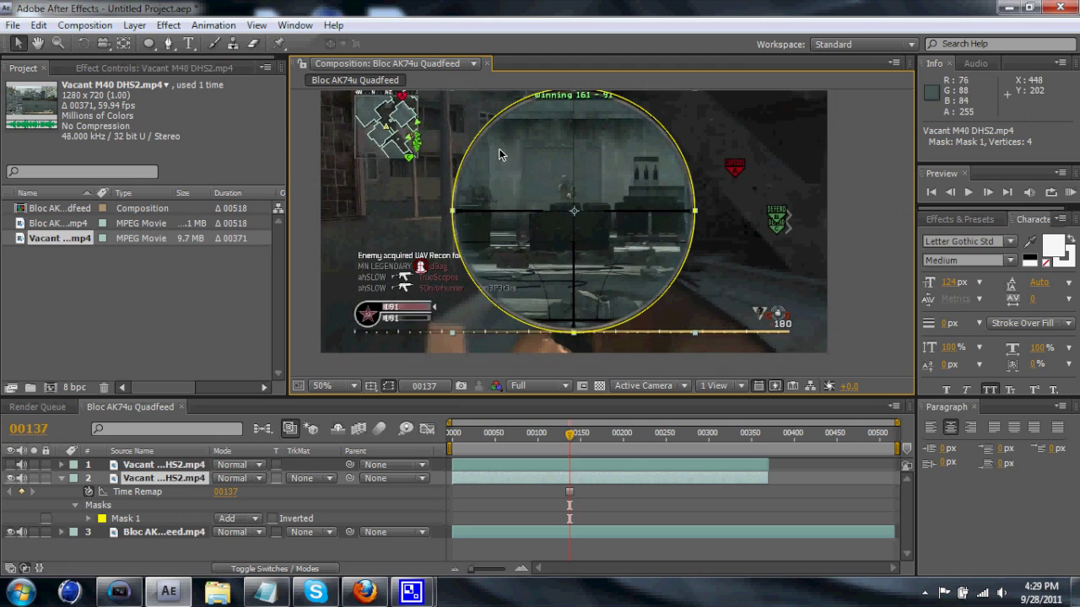
scroll(479, 213, "up", 2)
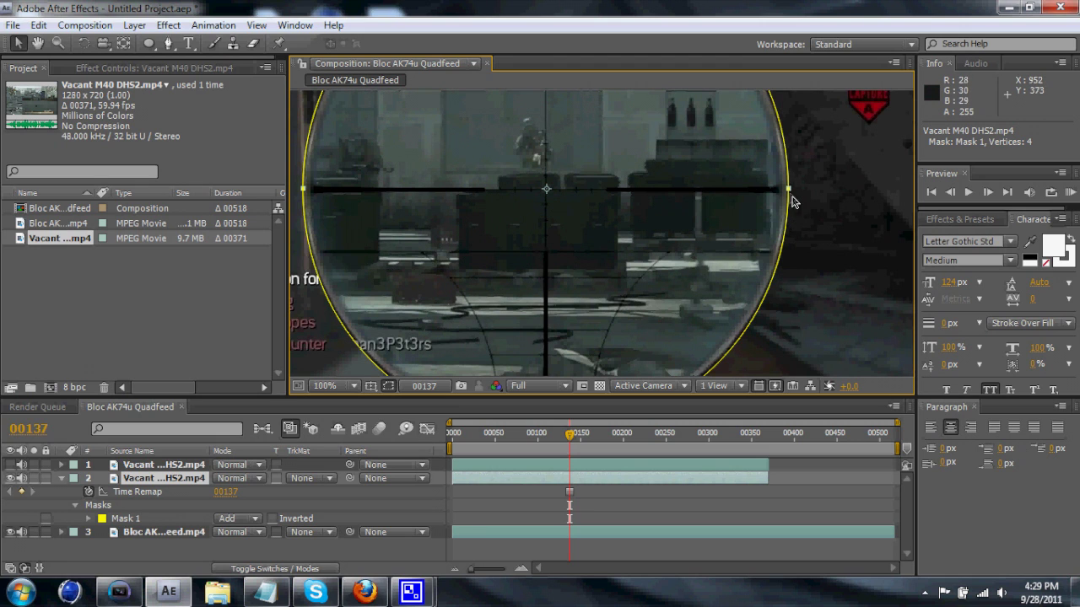
Try reshaping the mask curve, undo it, and reselect the masked scope layer
left_click_drag(788, 325, 784, 341)
key("ctrl+z")
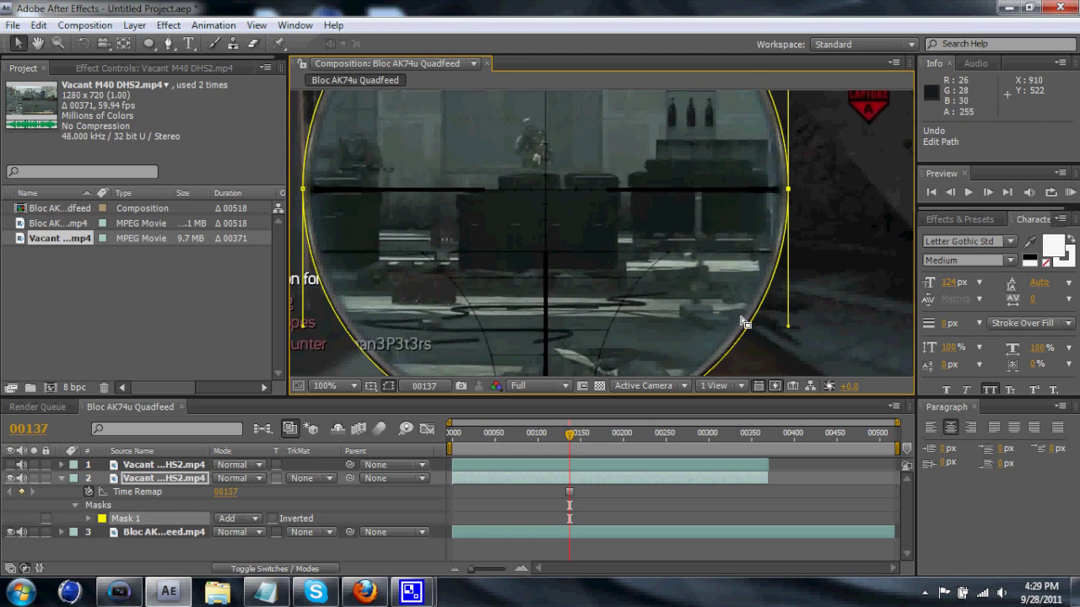
left_click_drag(651, 265, 783, 270)
scroll(654, 260, "down", 2)
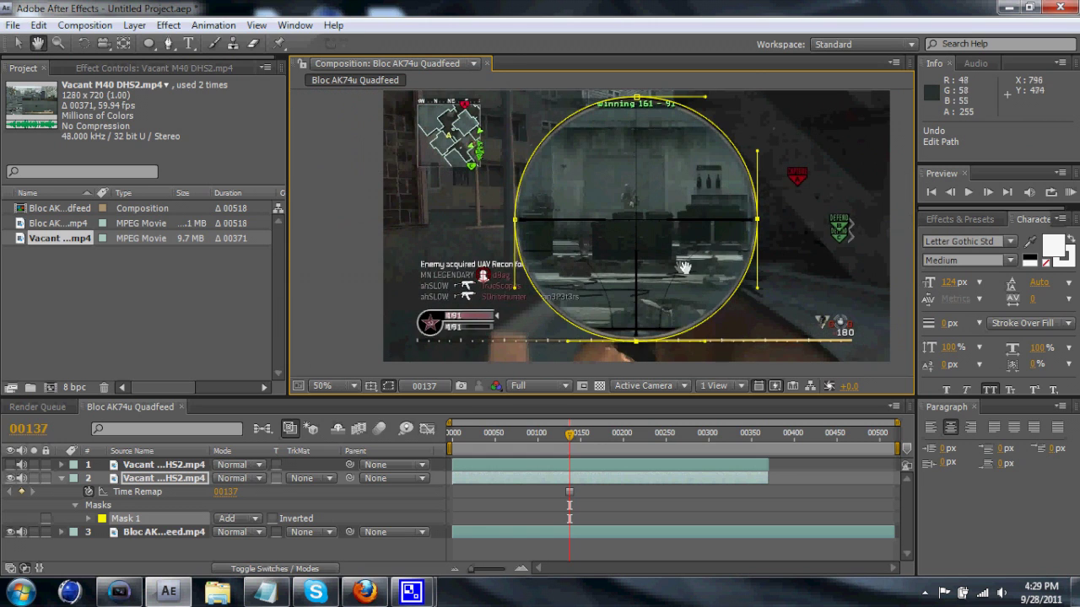
key("v")
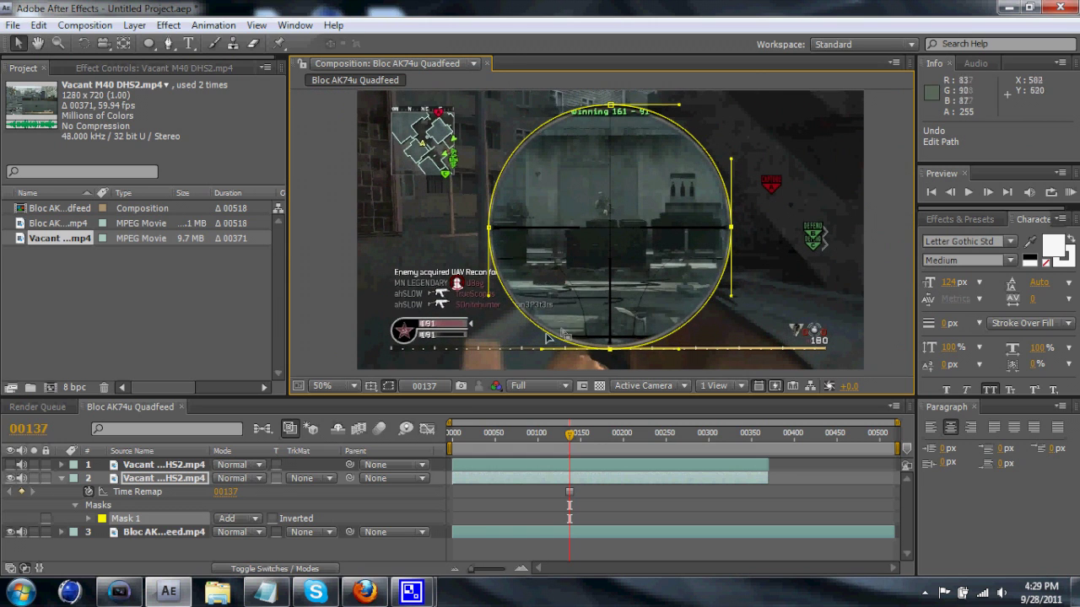
left_click(173, 478)
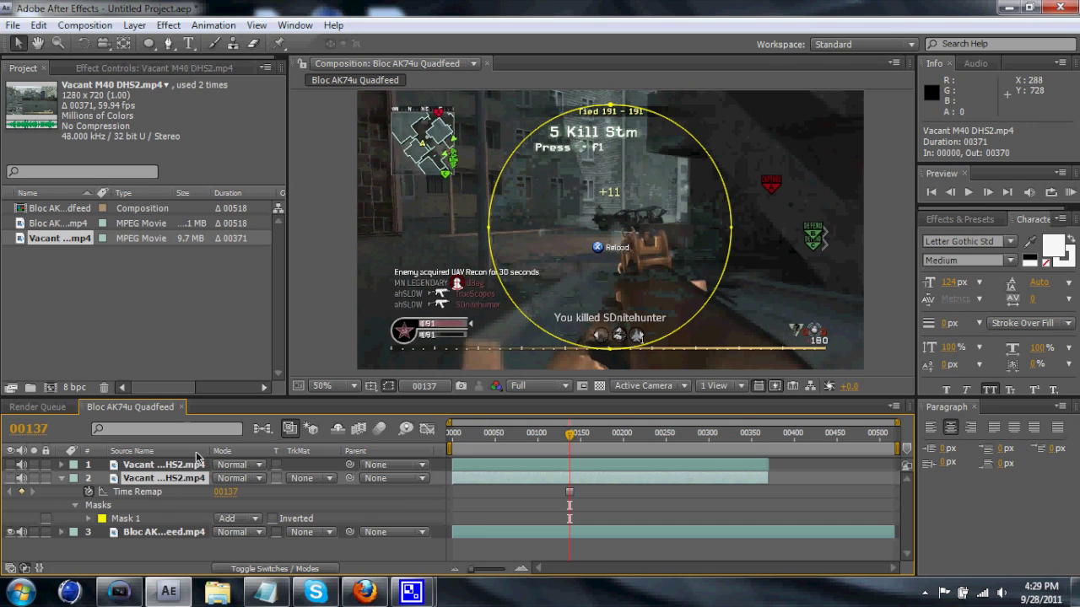
Add a comp-sized 1280×720 Black Solid 1 on top of the layer stack
left_click(135, 25)
mouse_move(152, 43)
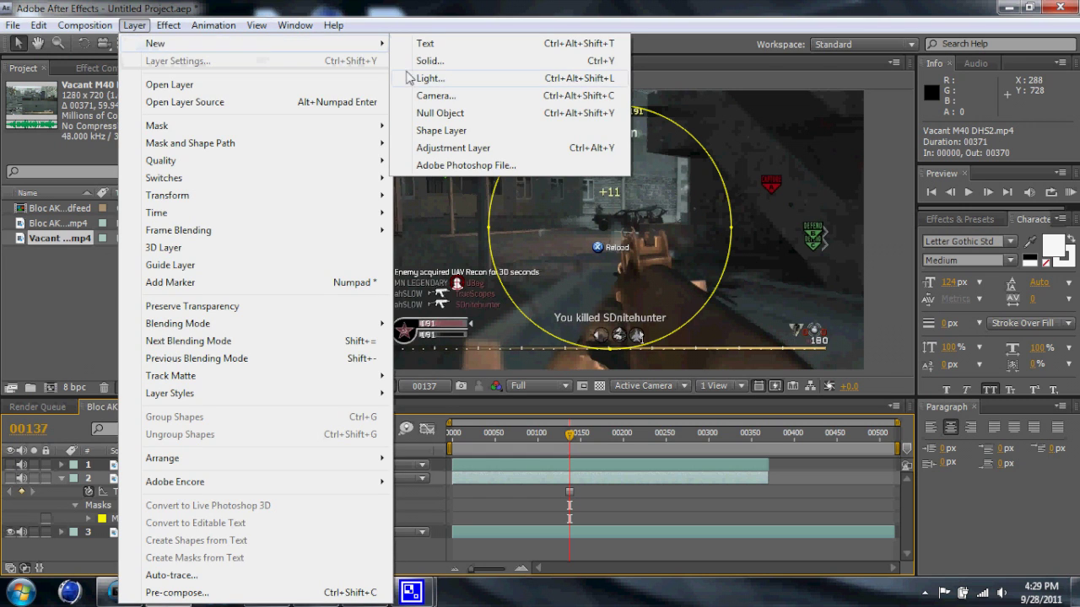
left_click(420, 63)
left_click(261, 377)
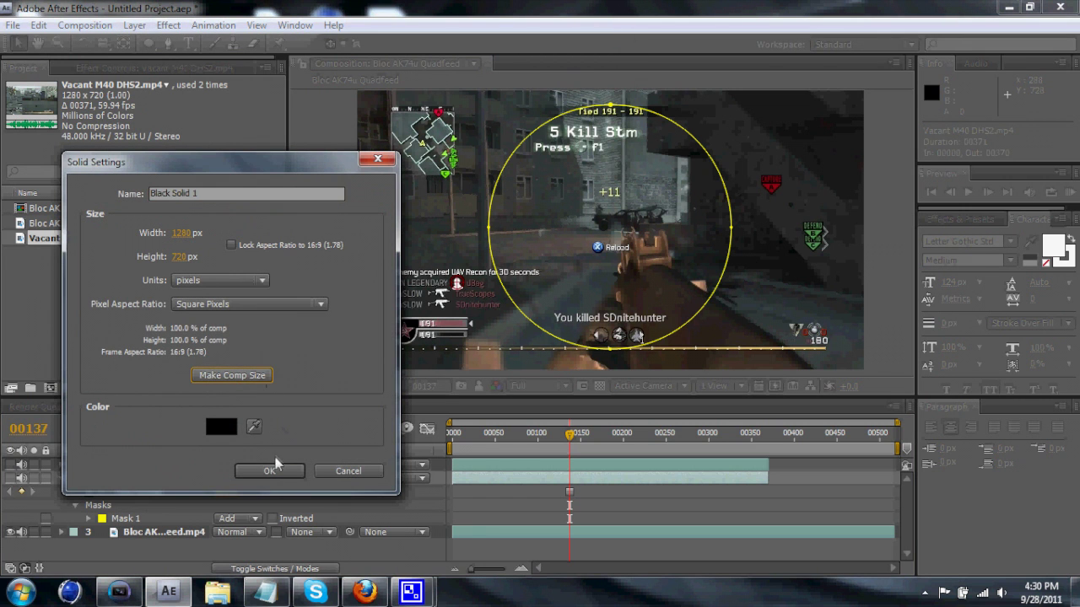
left_click(271, 469)
left_click(135, 24)
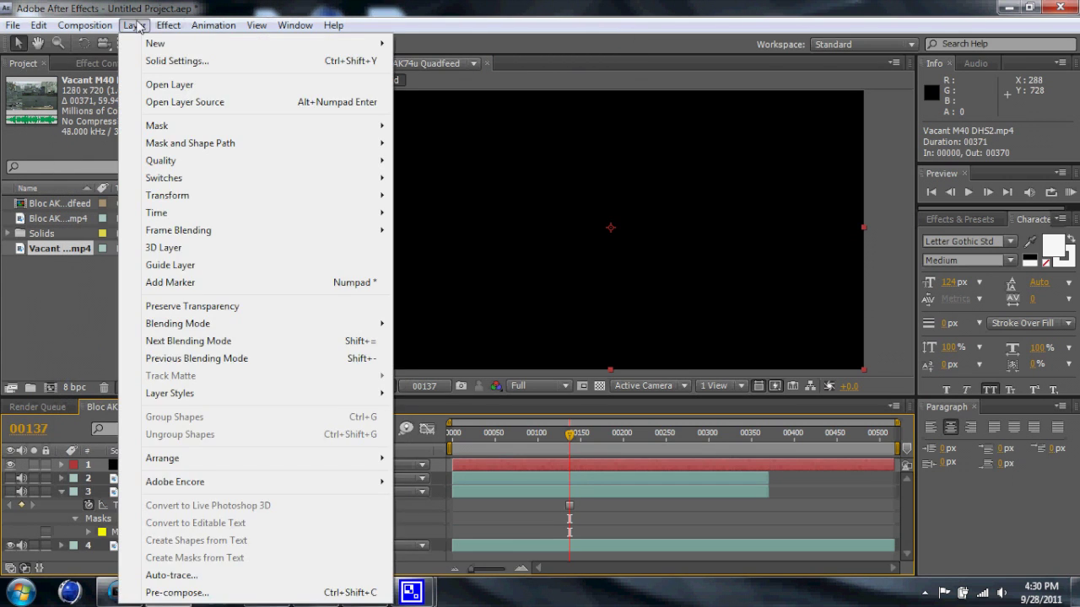
mouse_move(168, 25)
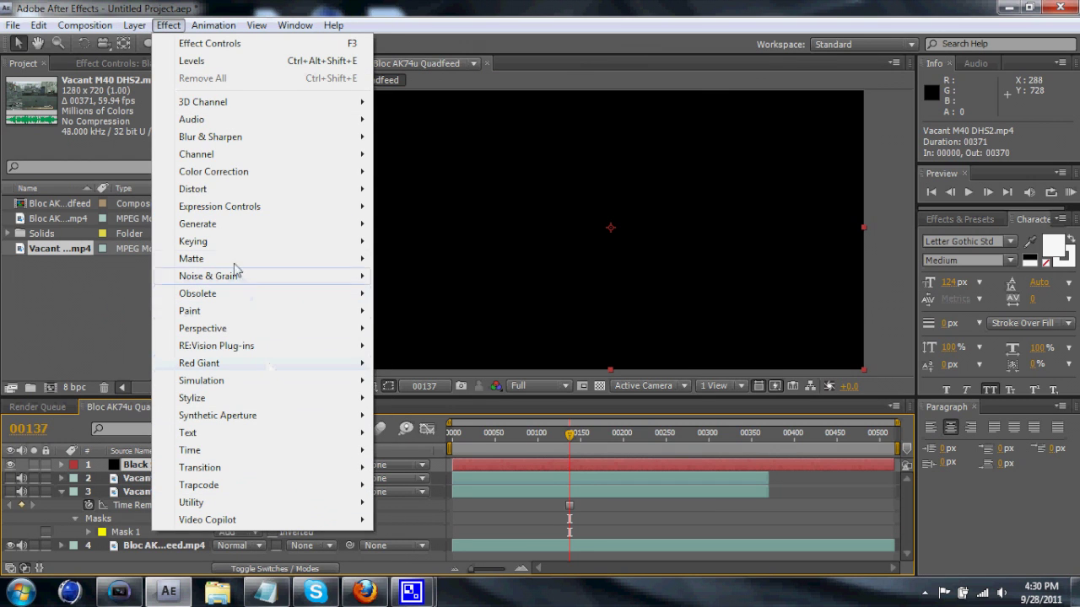
Apply the Grid effect to Black Solid 1 and move its anchor to 680, 376
mouse_move(228, 224)
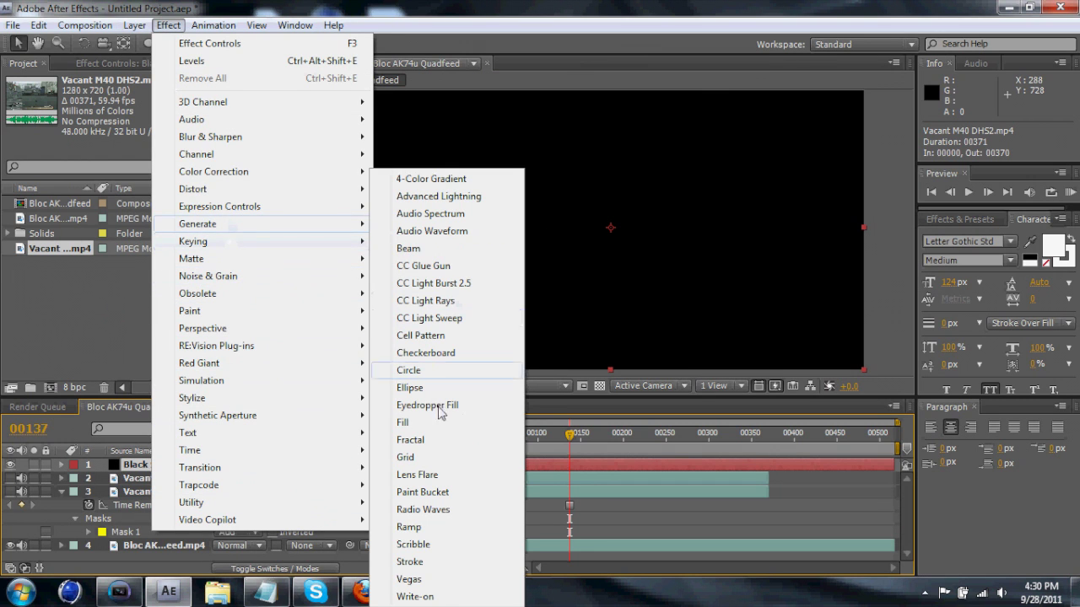
left_click(426, 459)
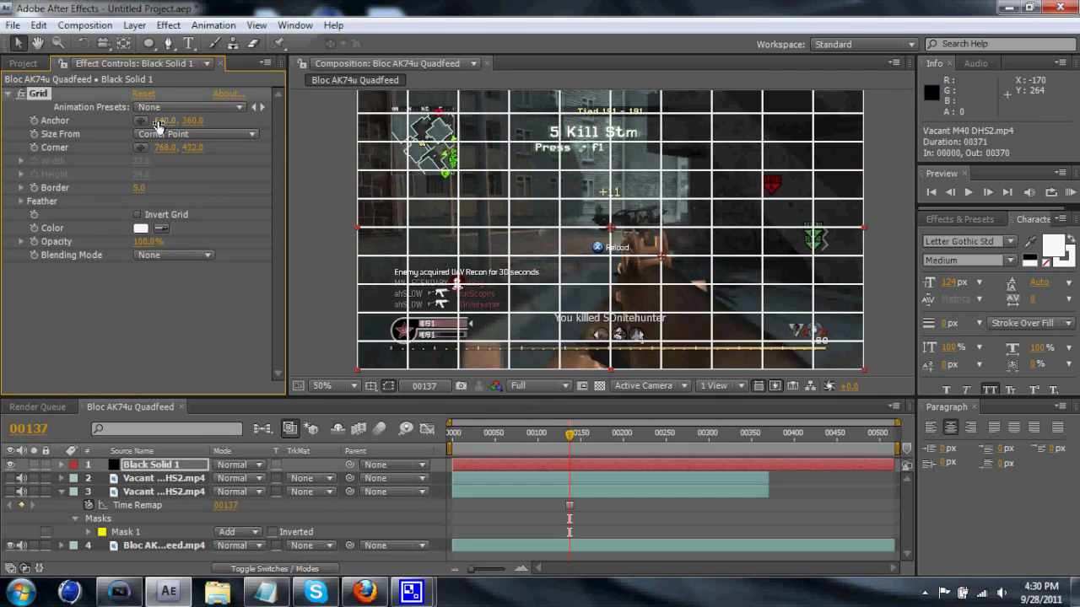
left_click_drag(159, 124, 158, 153)
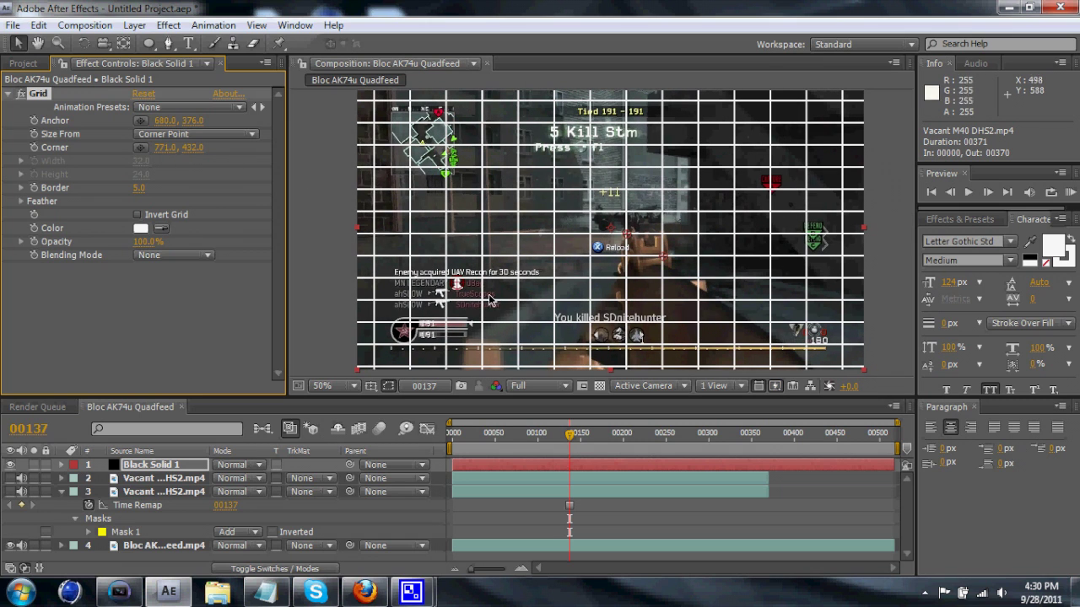
left_click(145, 474)
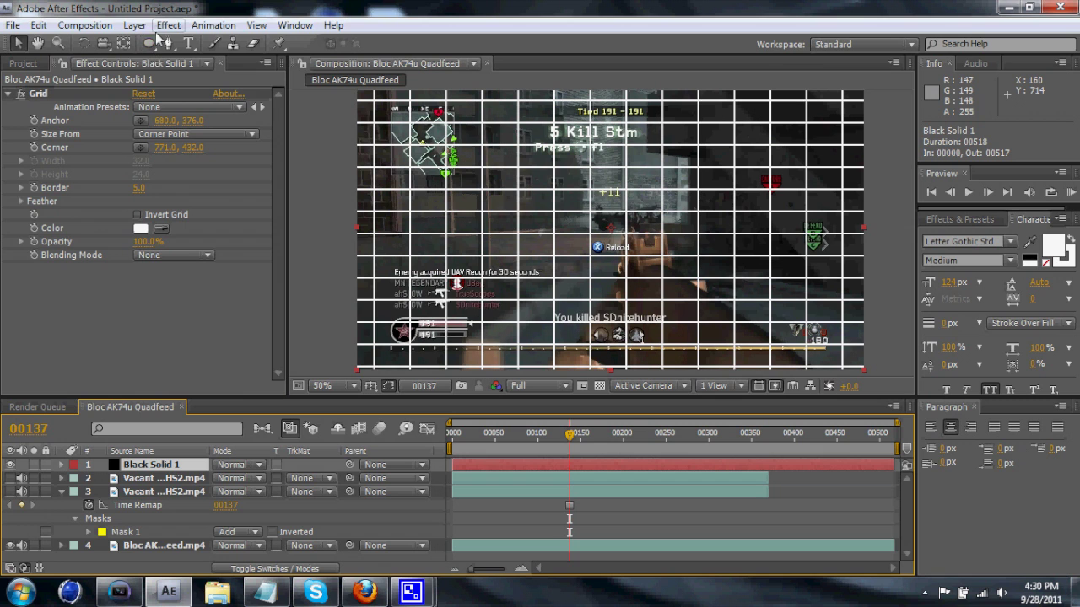
Add a Glow effect to the grid solid
left_click(169, 25)
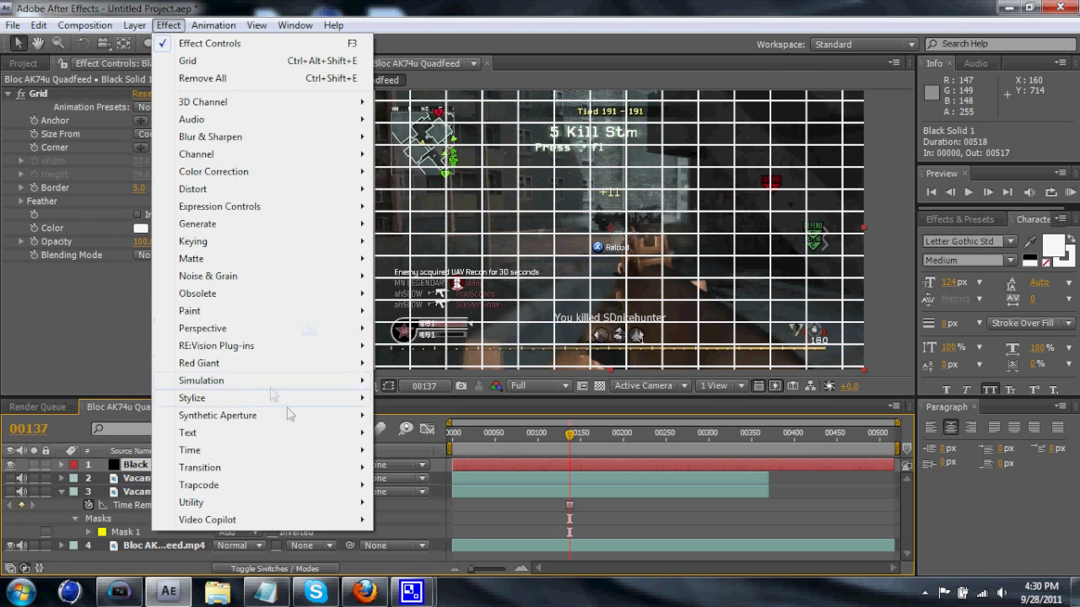
mouse_move(295, 401)
left_click(406, 259)
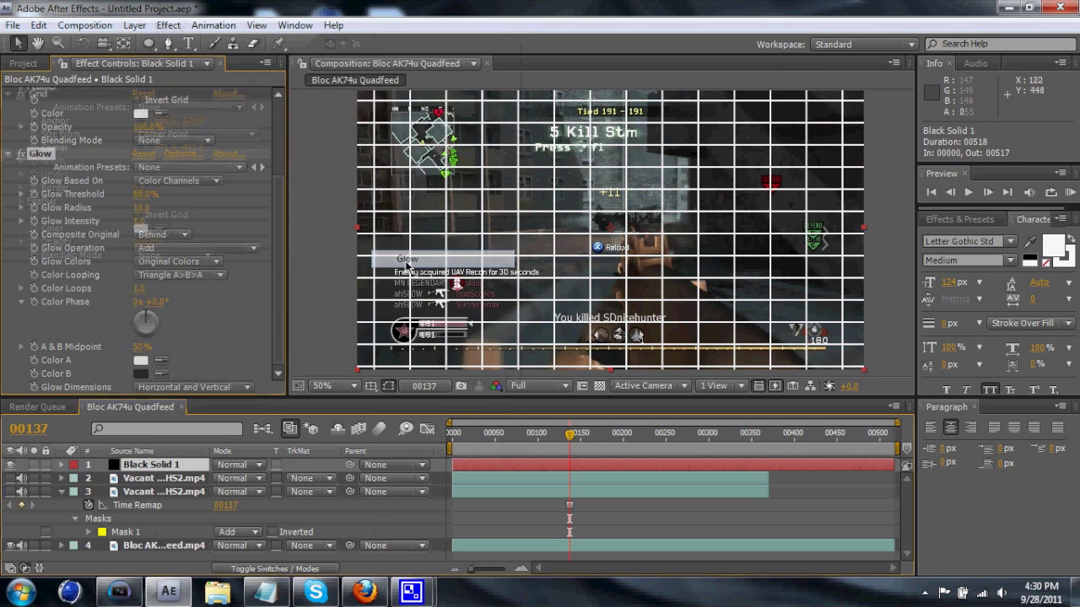
Open the Pre-compose dialog for Black Solid 1
left_click(135, 467)
left_click(168, 25)
mouse_move(136, 25)
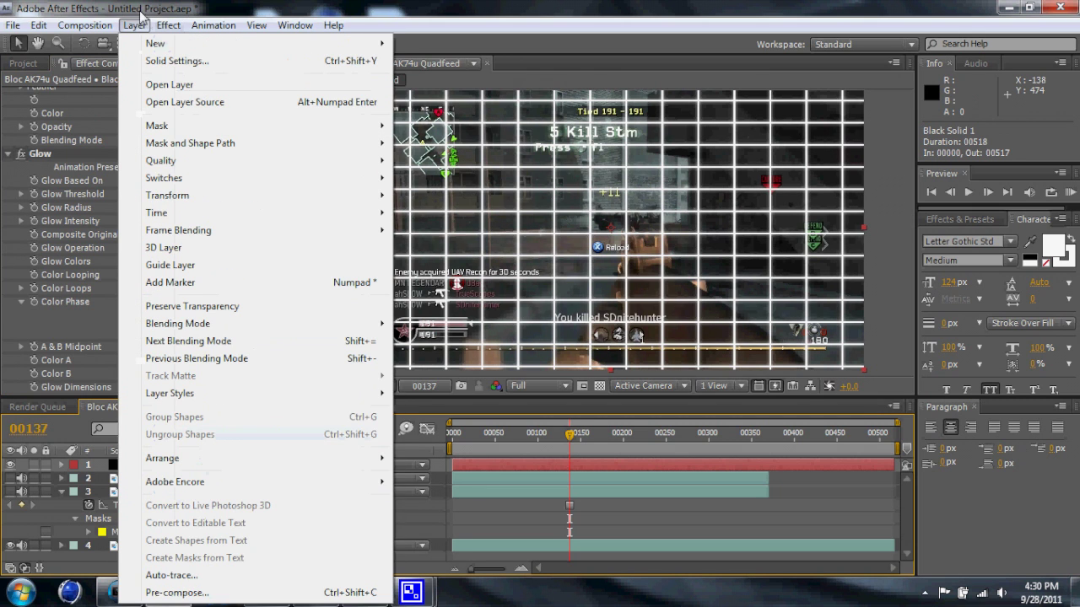
left_click(177, 593)
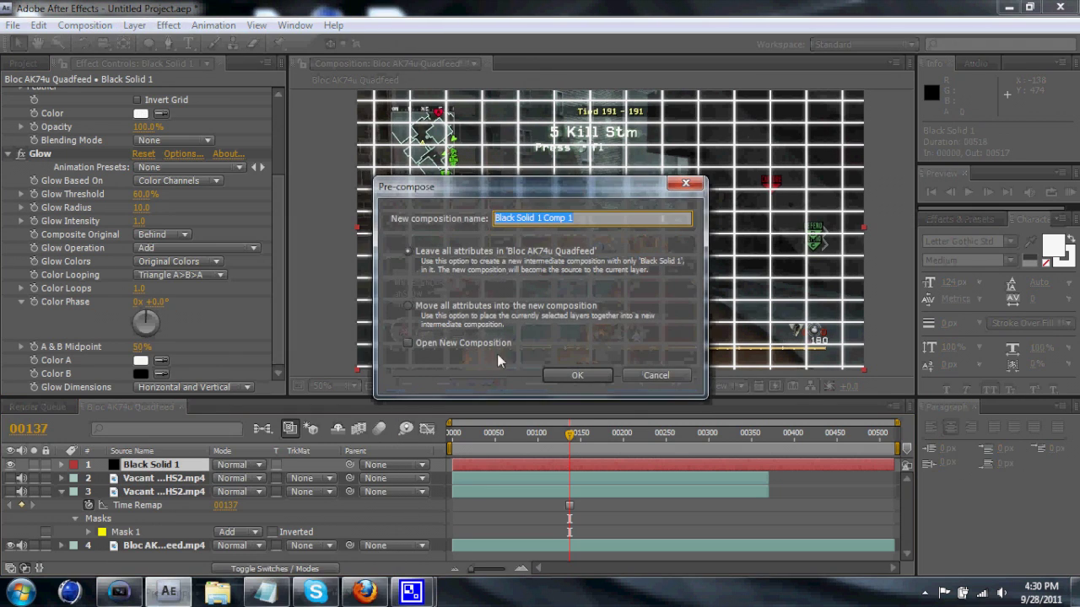
Pre-compose the grid solid as Black Solid 1 Comp 1 with default settings
left_click(588, 380)
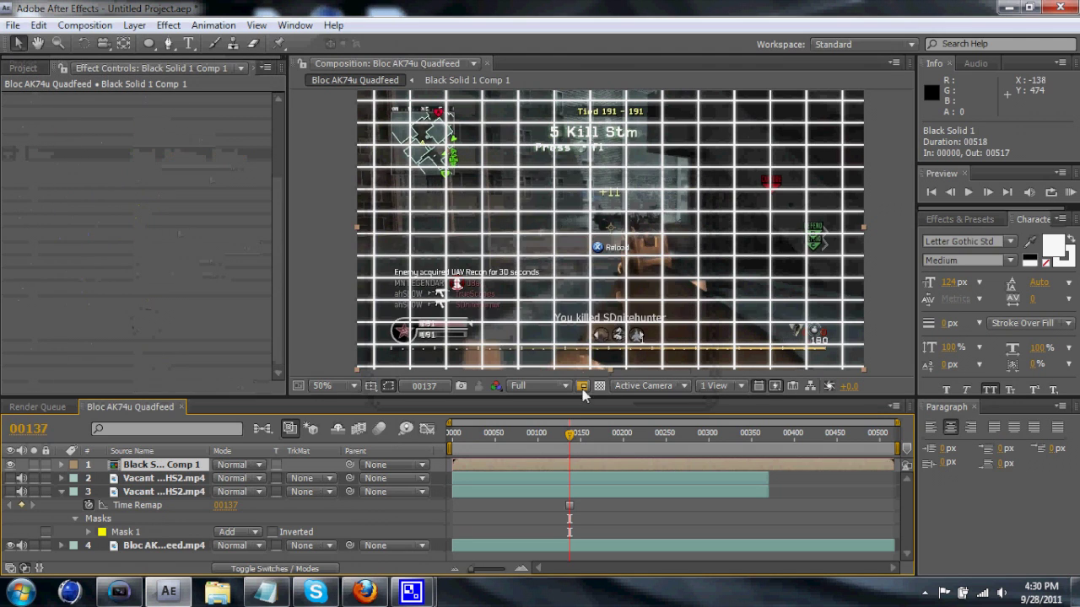
left_click(157, 43)
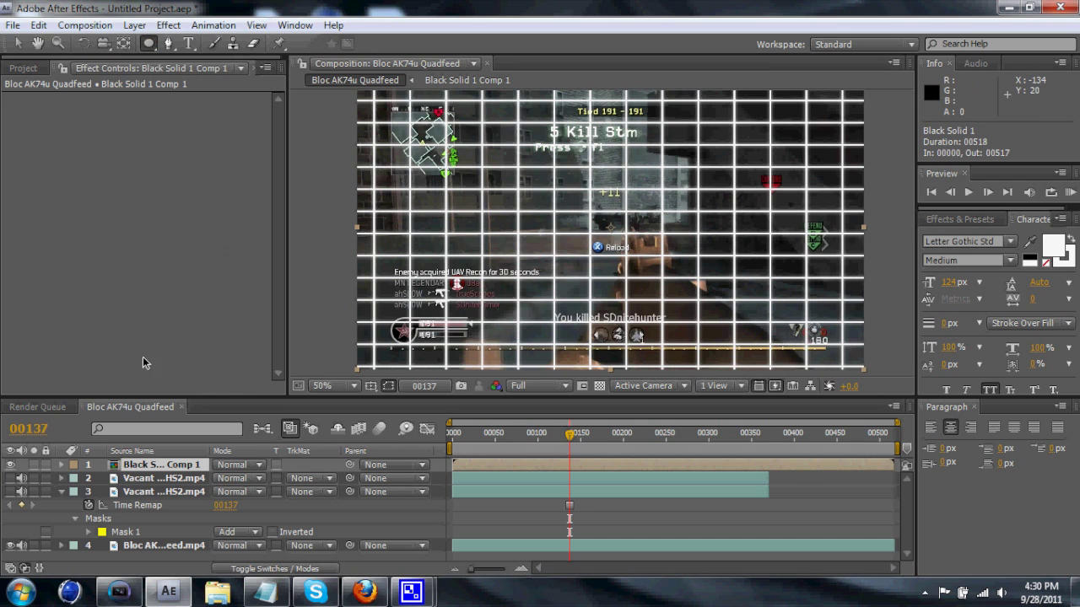
left_click(17, 43)
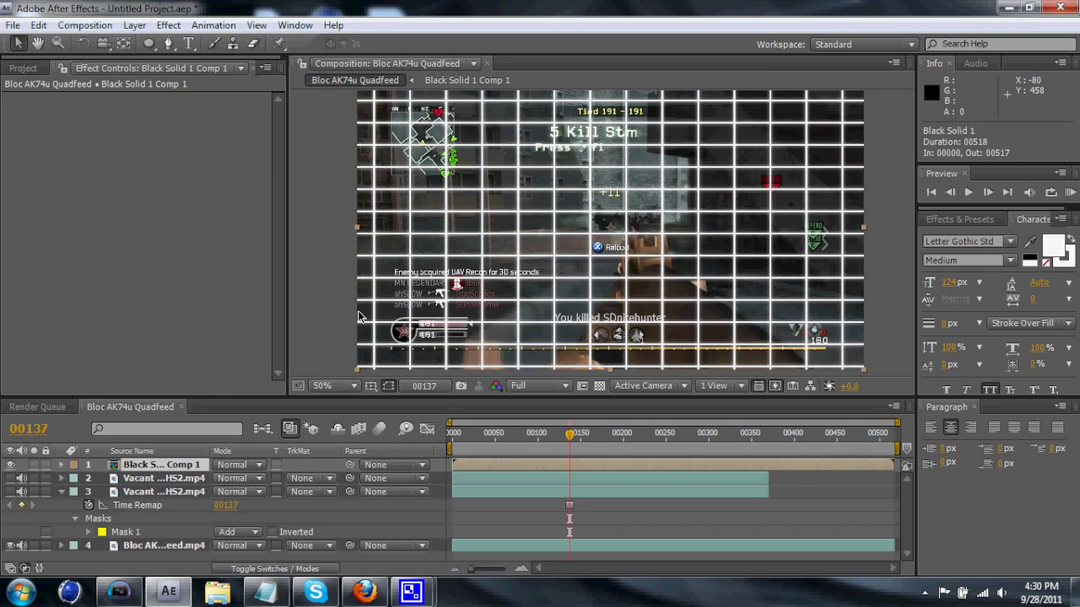
Copy the scope clip's circular Mask 1 and paste it onto the grid comp layer
left_click(167, 488)
key("m")
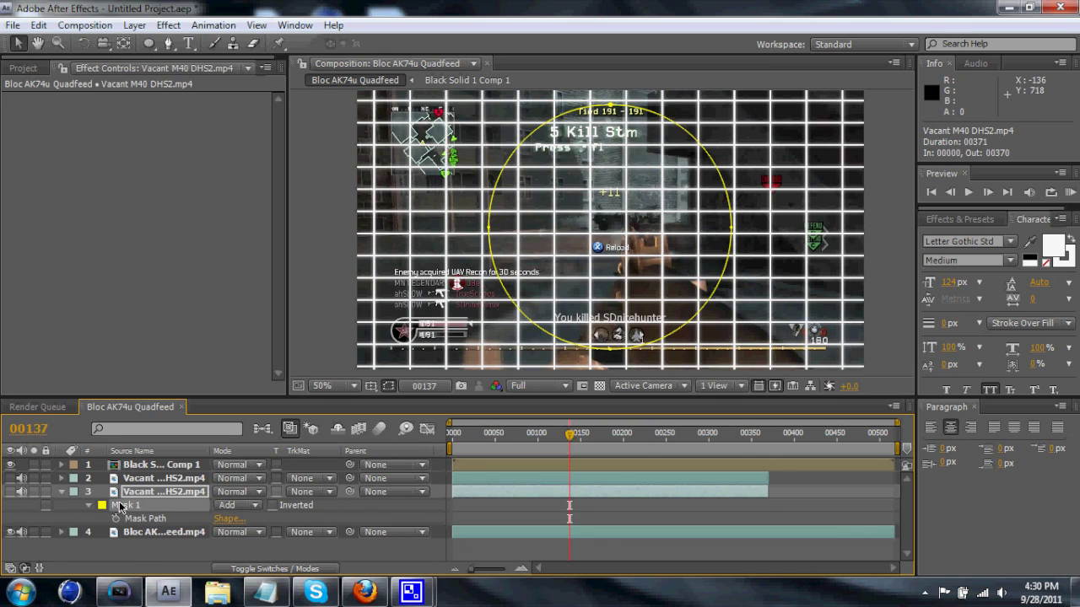
left_click(121, 505)
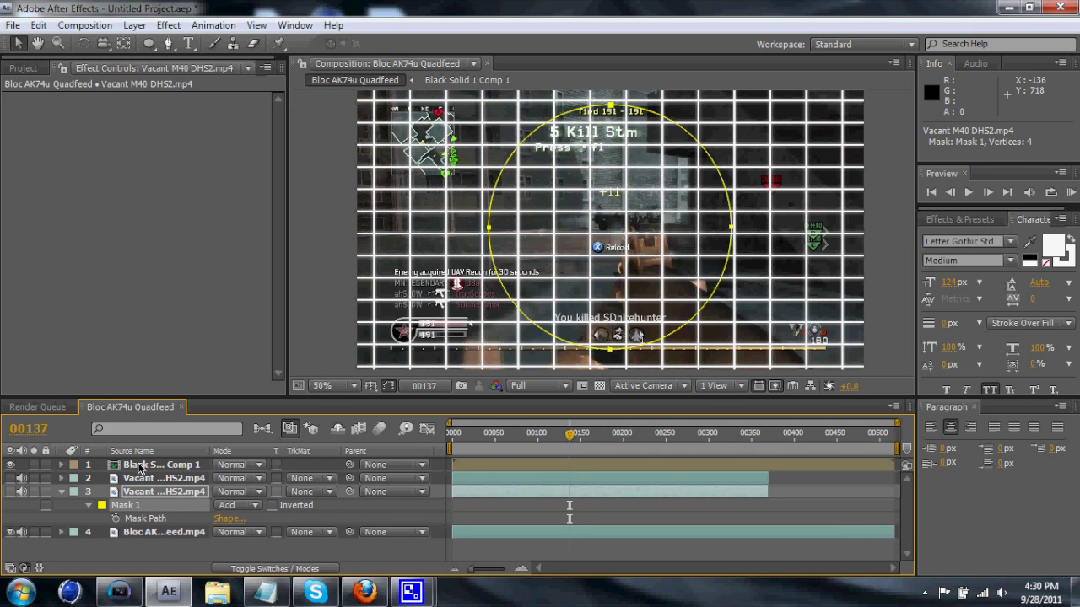
left_click(139, 465)
key("ctrl+v")
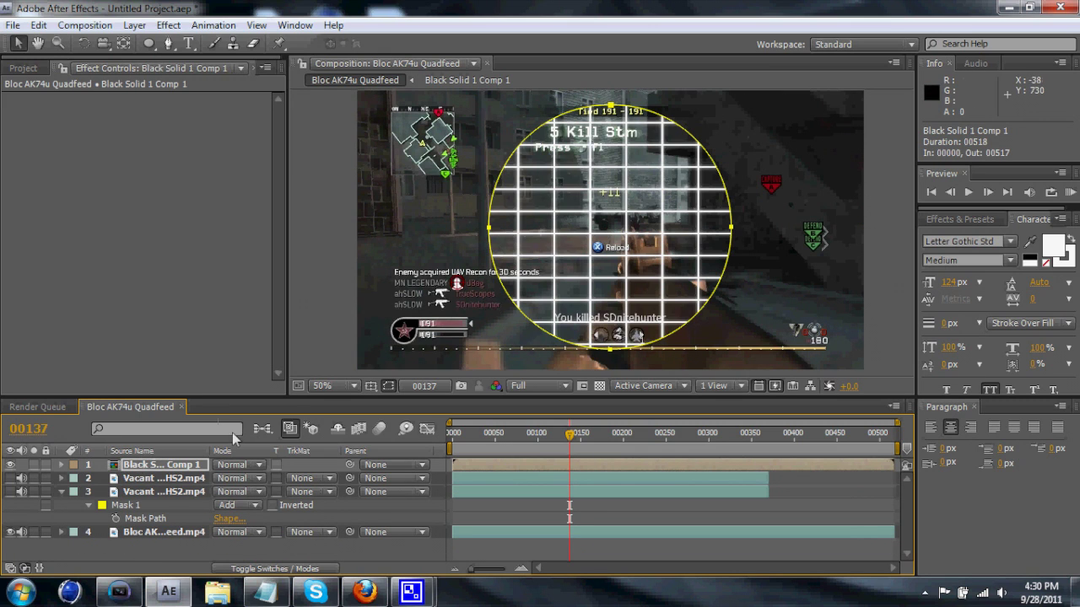
Set the grid mask's feather to 20 pixels
key("m")
key("m")
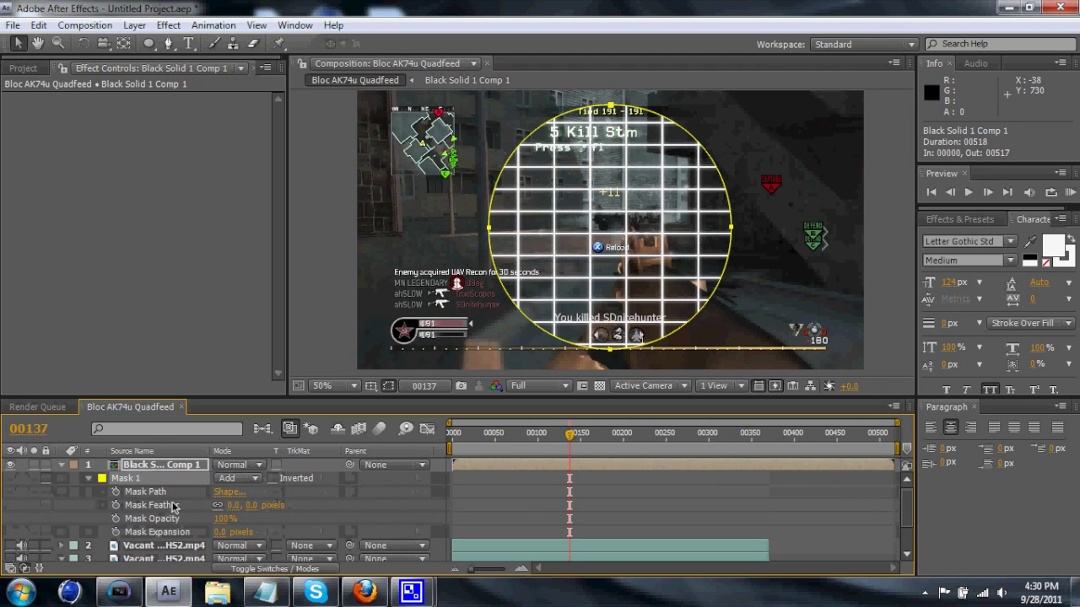
scroll(186, 492, "down", 2)
scroll(194, 493, "up", 2)
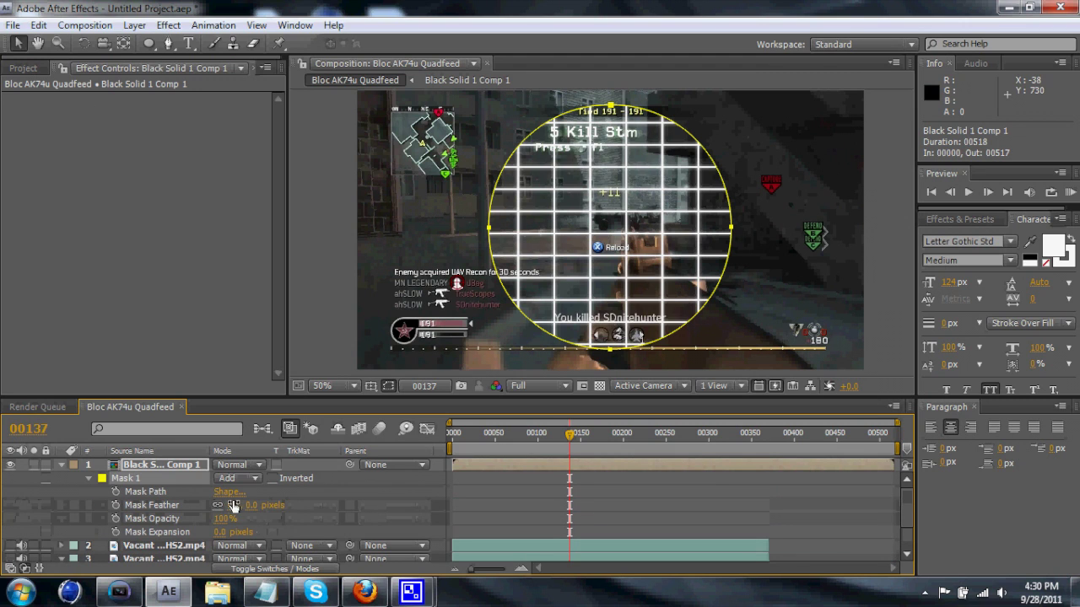
left_click(251, 506)
type("4")
key("Return")
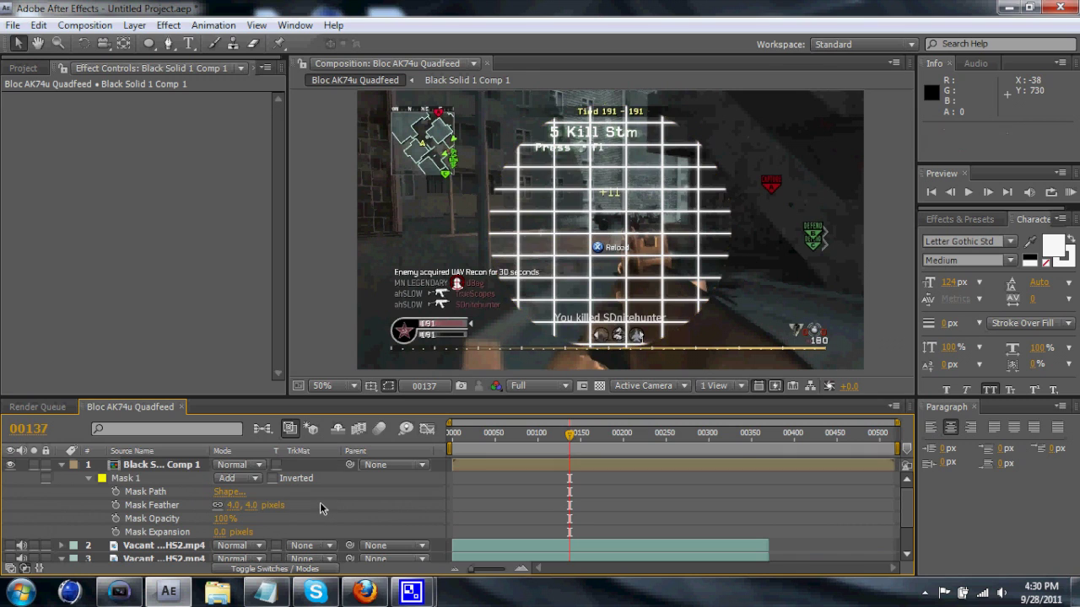
left_click_drag(252, 511, 258, 514)
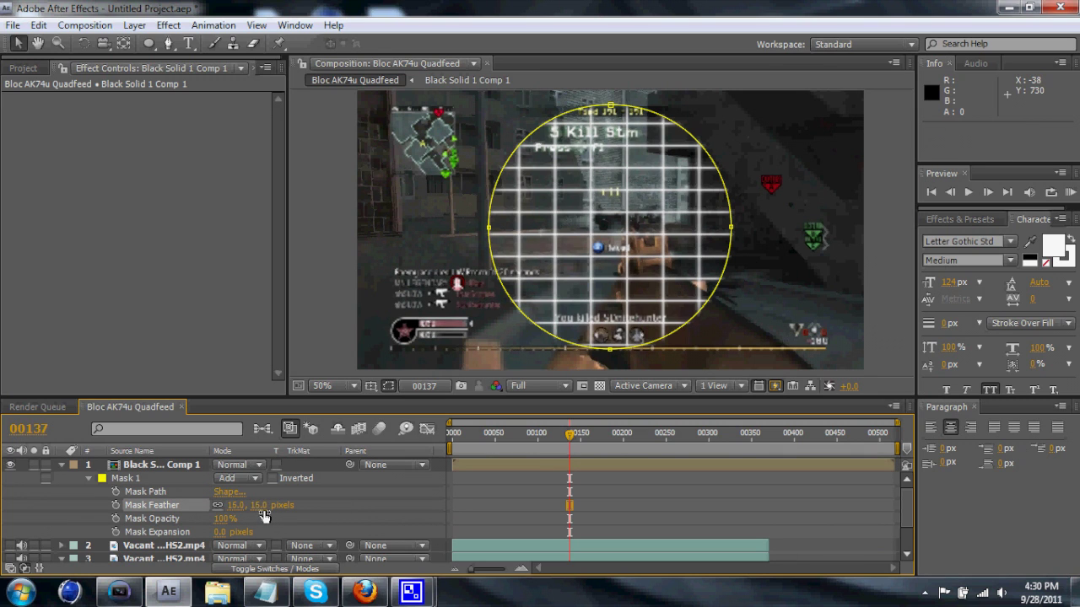
left_click_drag(268, 512, 271, 512)
left_click(351, 503)
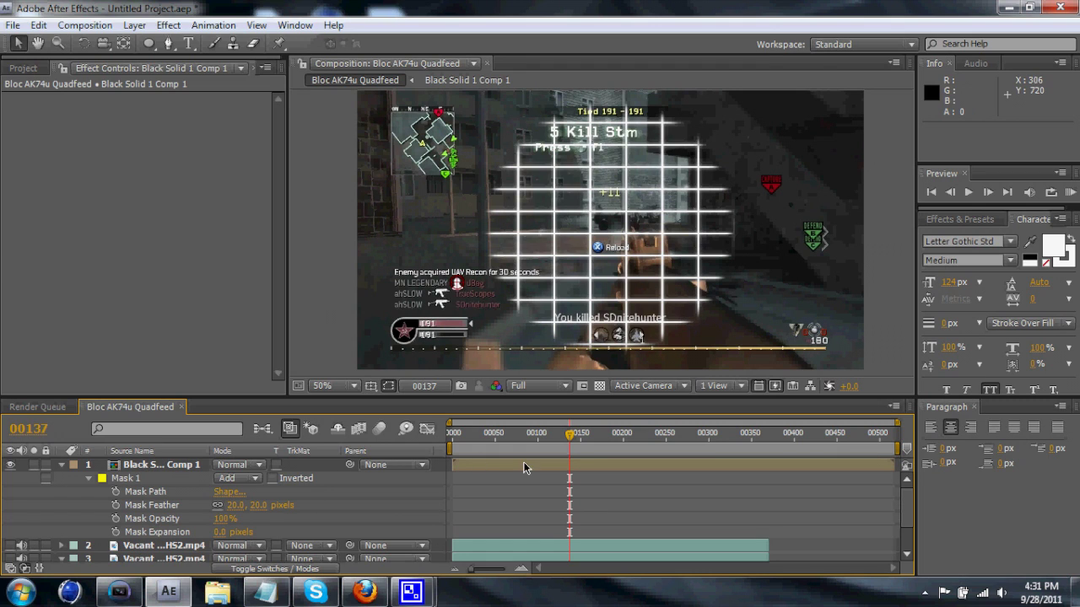
End the work area at frame 66 and trim the composition to it
mouse_move(469, 445)
left_mouse_down()
mouse_move(483, 445)
mouse_move(452, 447)
left_mouse_up()
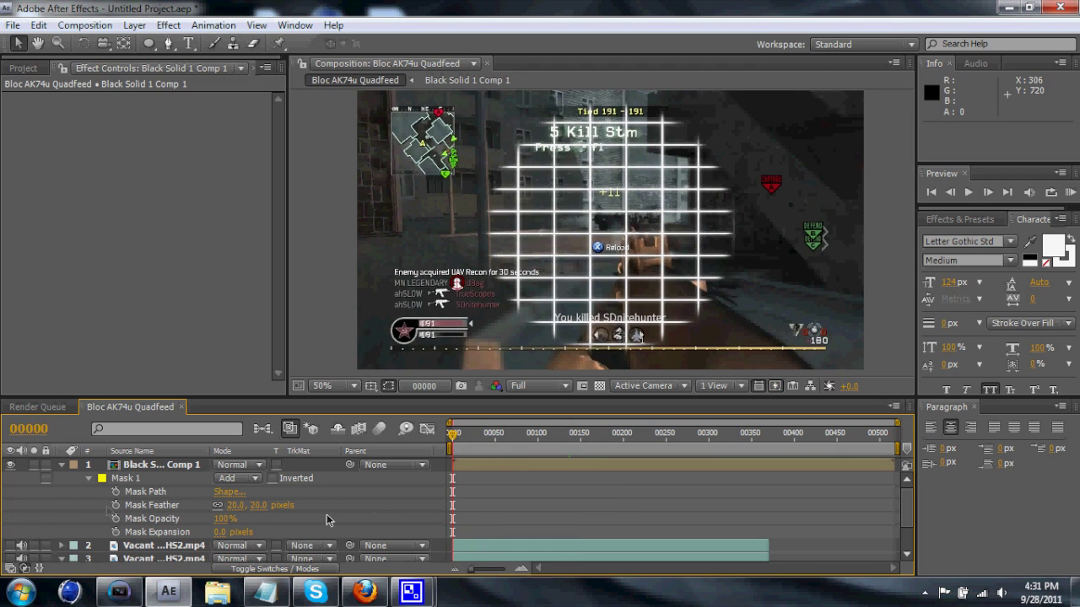
left_click(476, 442)
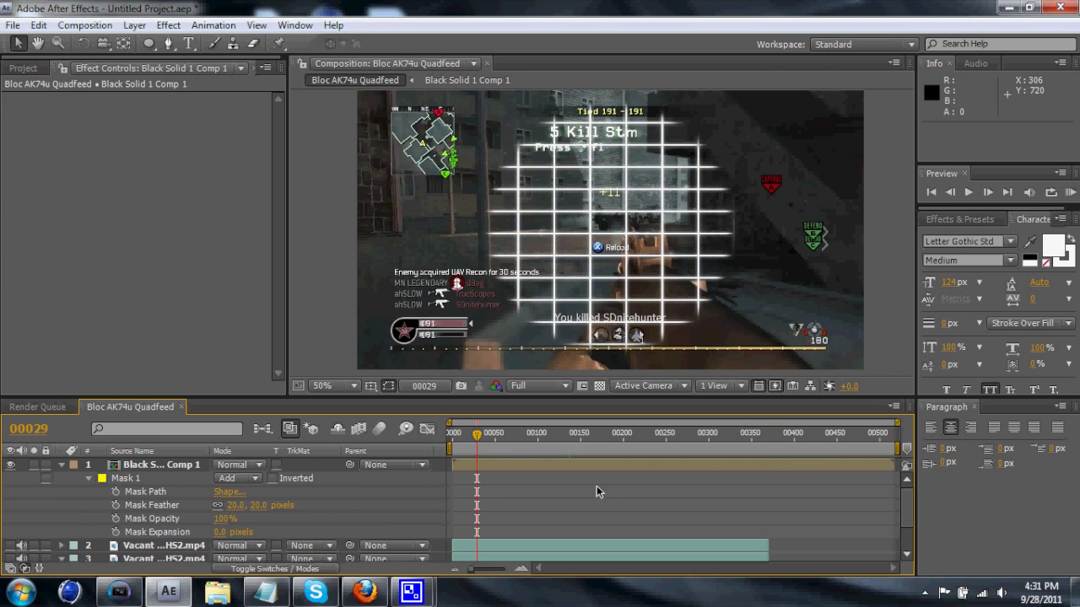
left_click(501, 431)
key("n")
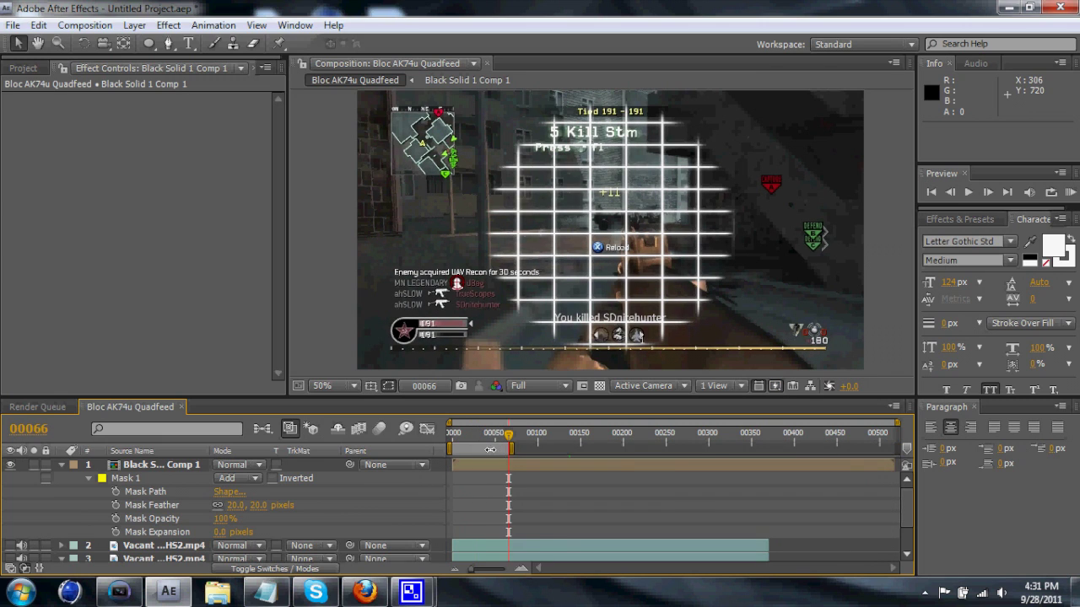
right_click(488, 449)
left_click(540, 497)
left_click_drag(513, 441, 474, 447)
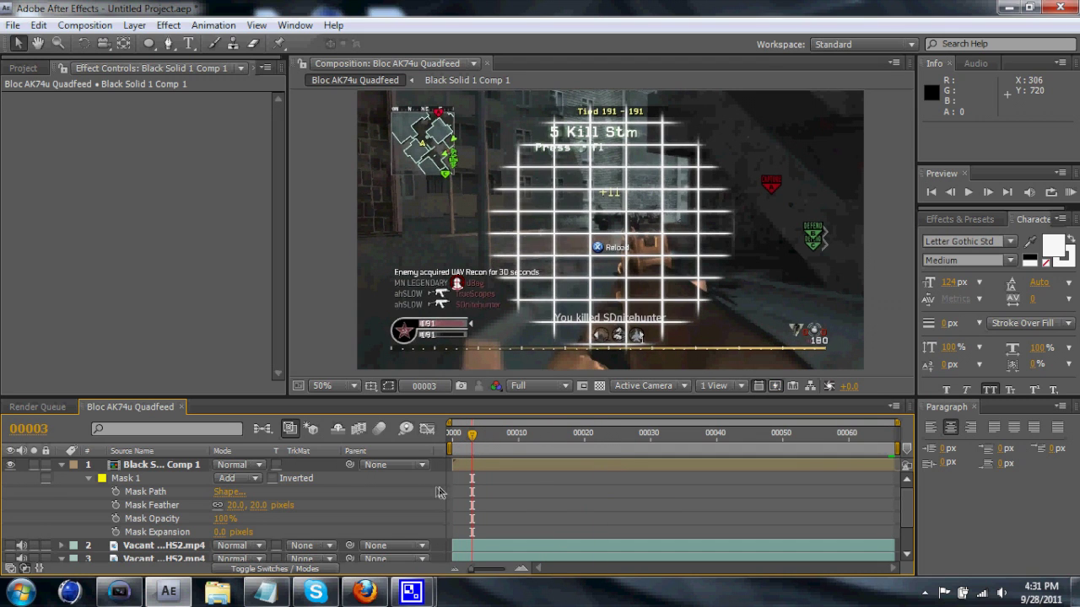
left_click_drag(474, 440, 500, 440)
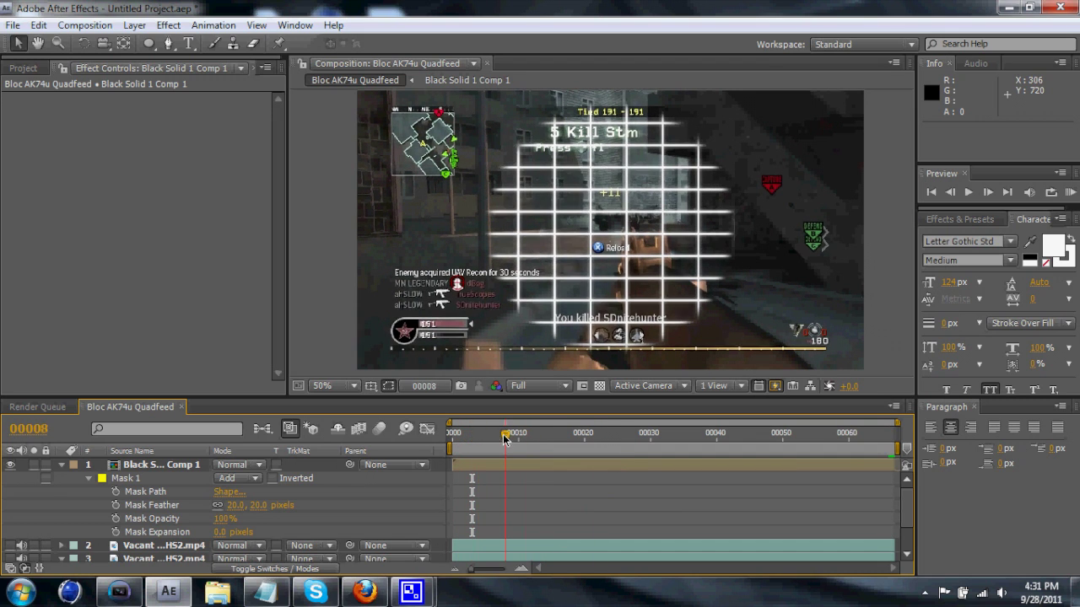
left_click(93, 26)
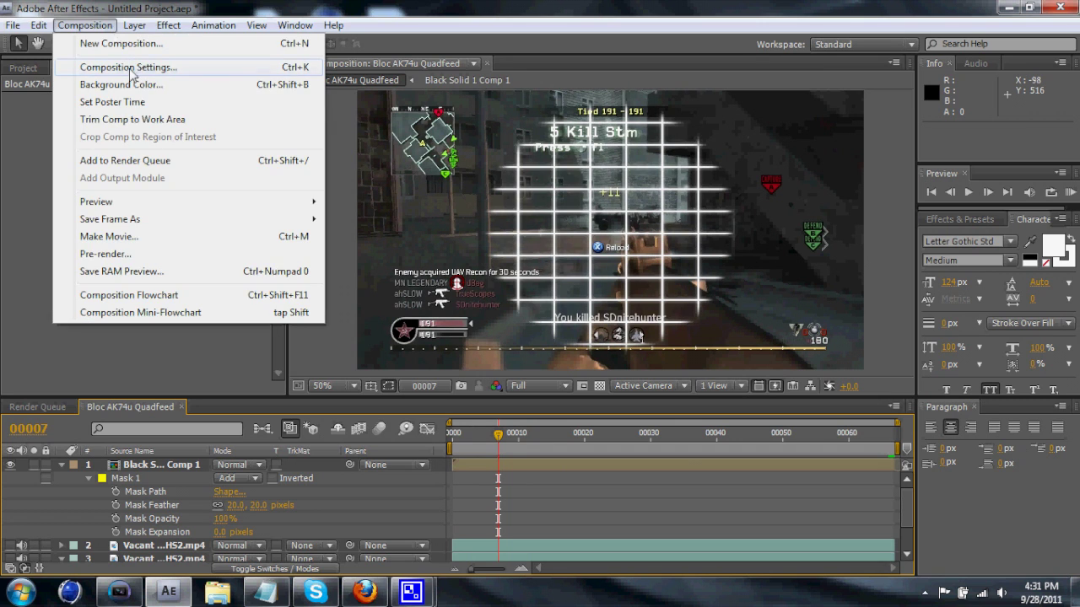
Change the composition duration to 130 frames in Composition Settings
left_click(131, 71)
left_click(424, 380)
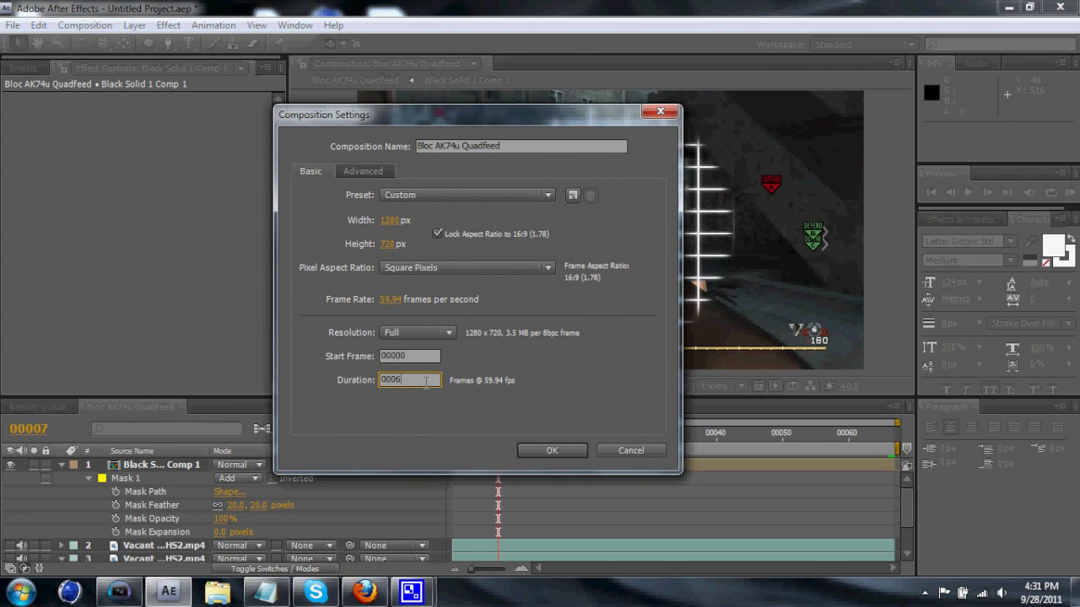
left_click(564, 456)
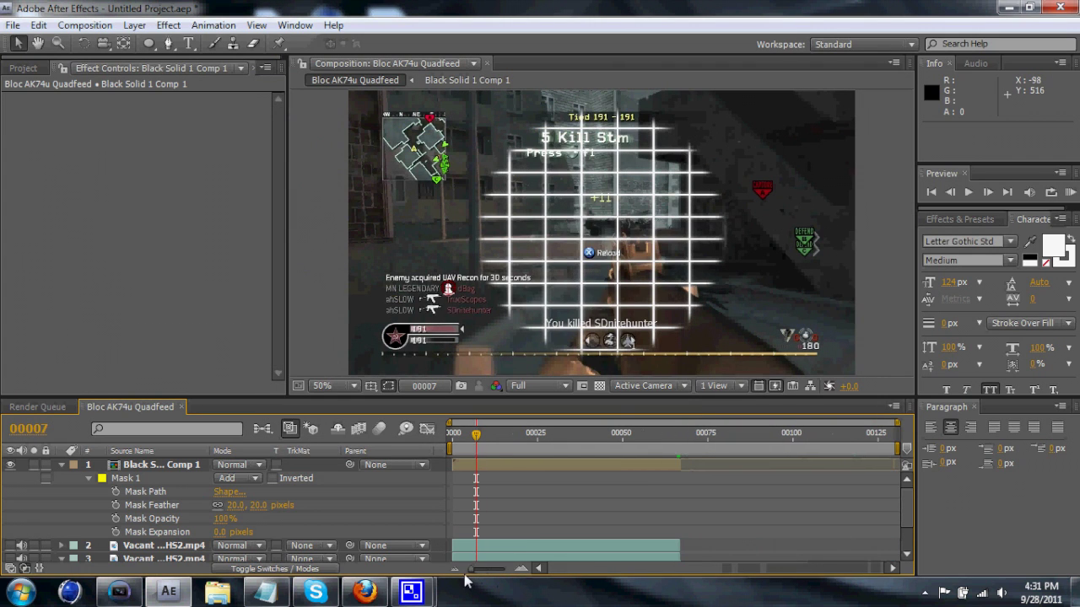
Drag all four layers' out-points to the end of the 130-frame composition
left_click_drag(678, 465, 898, 465)
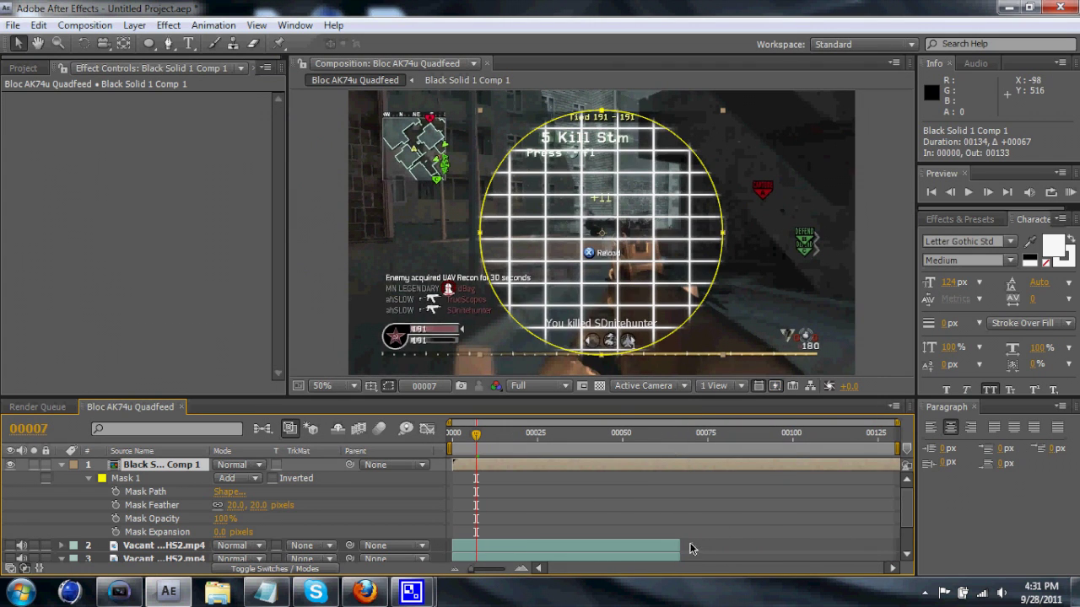
left_click_drag(690, 549, 899, 547)
left_click_drag(680, 557, 923, 556)
scroll(582, 497, "down", 3)
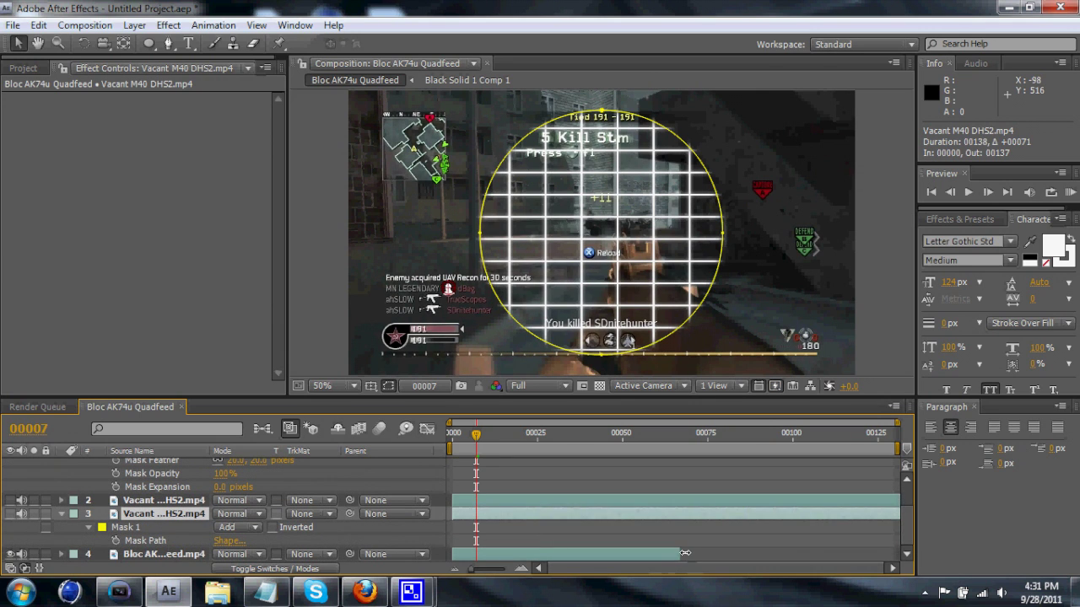
left_click_drag(685, 554, 899, 554)
scroll(506, 515, "up", 2)
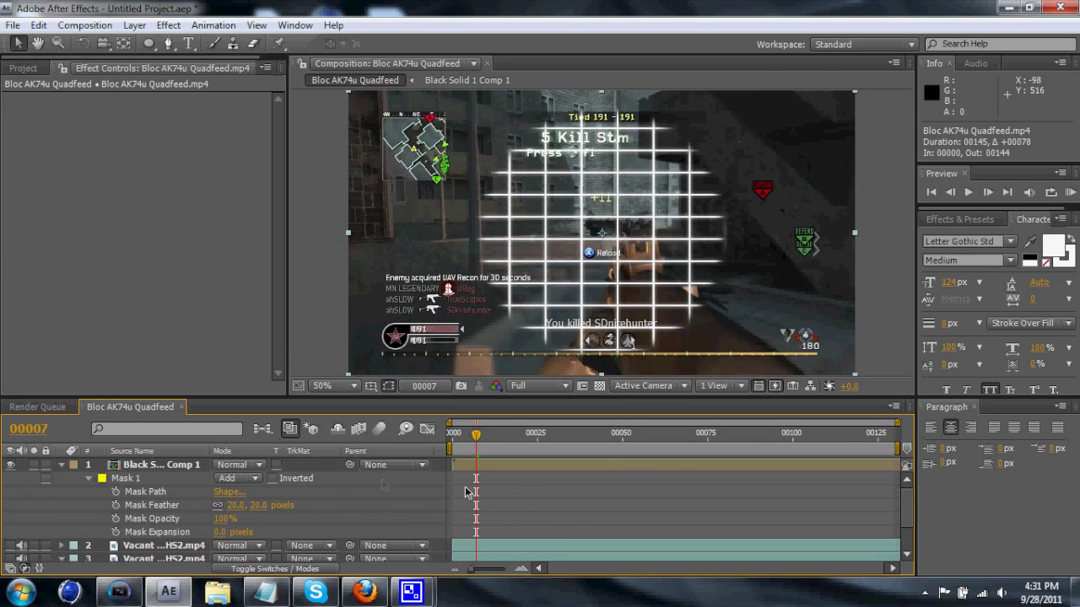
left_click(125, 478)
Collapse the layers' mask properties and reveal the grid layer's Opacity
left_click(61, 465)
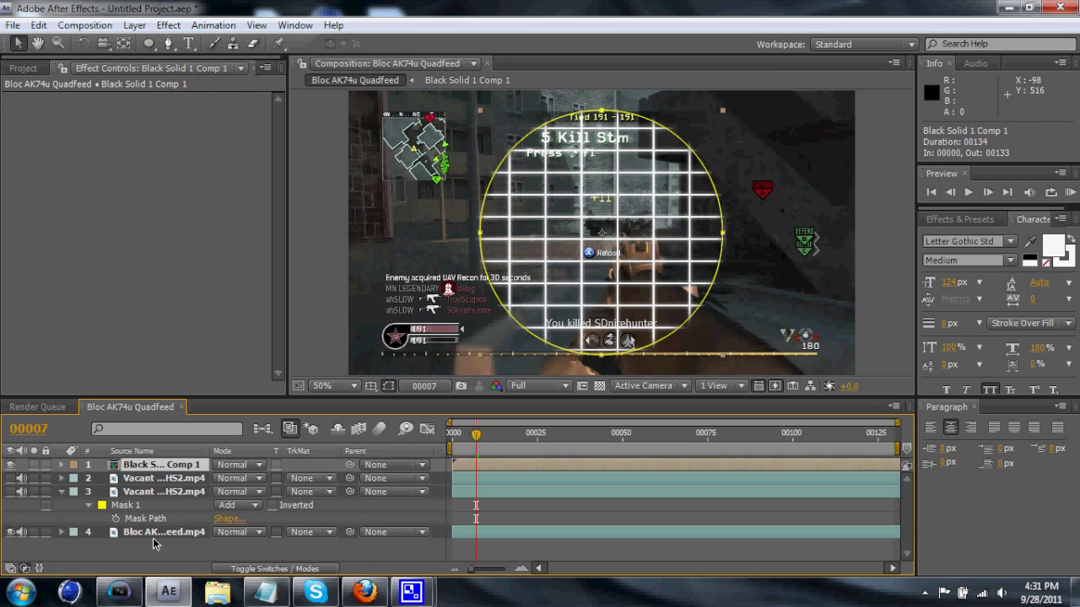
left_click(61, 491)
left_click(181, 544)
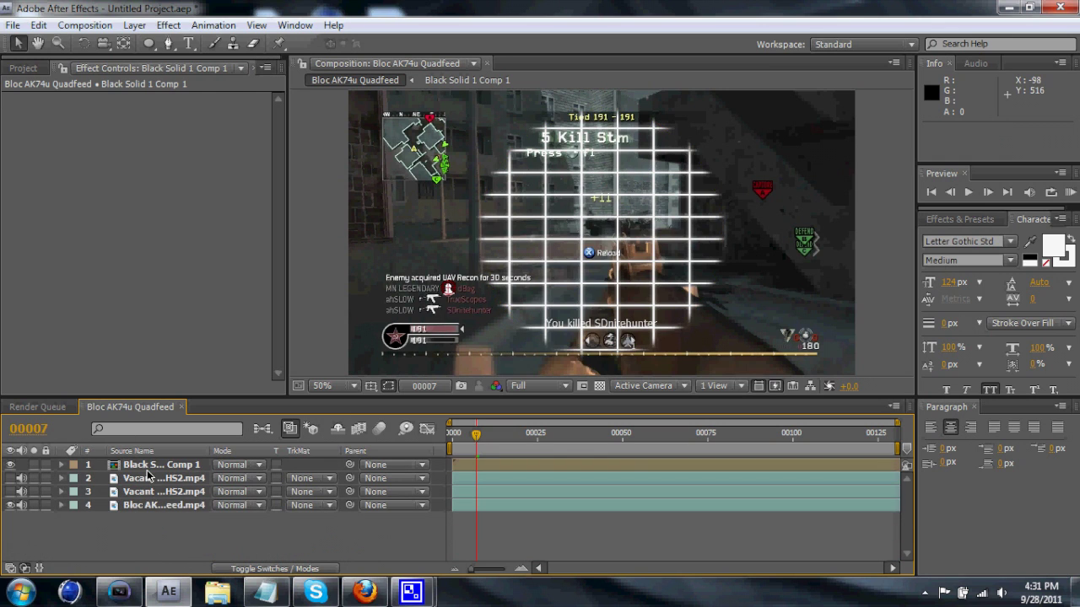
left_click(151, 466)
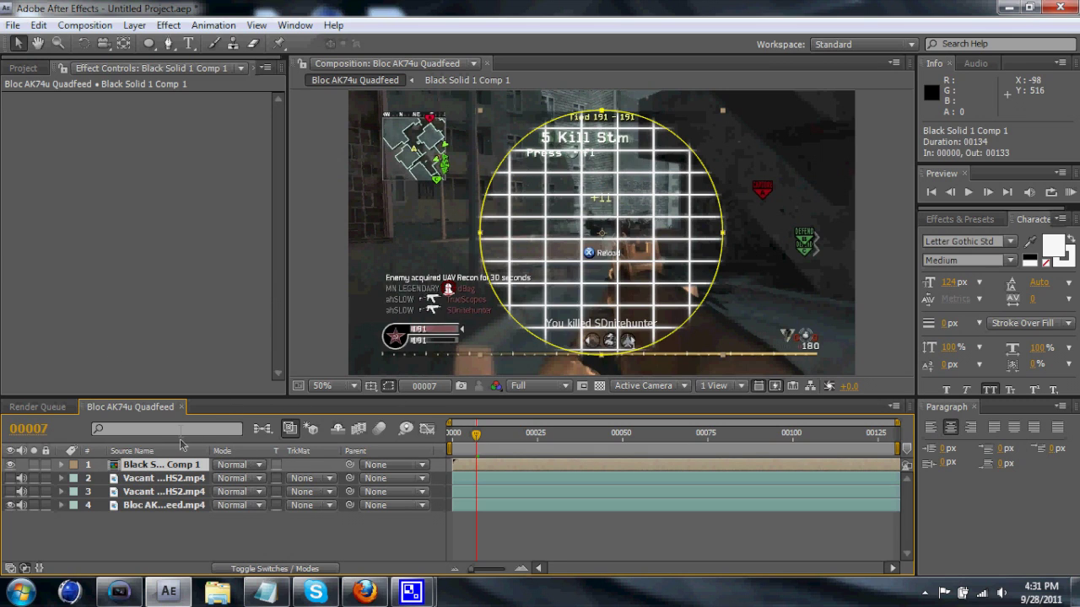
key("t")
Key the grid's Opacity at 100% on frame 7 and 0% on frame 3
key("alt+shift+t")
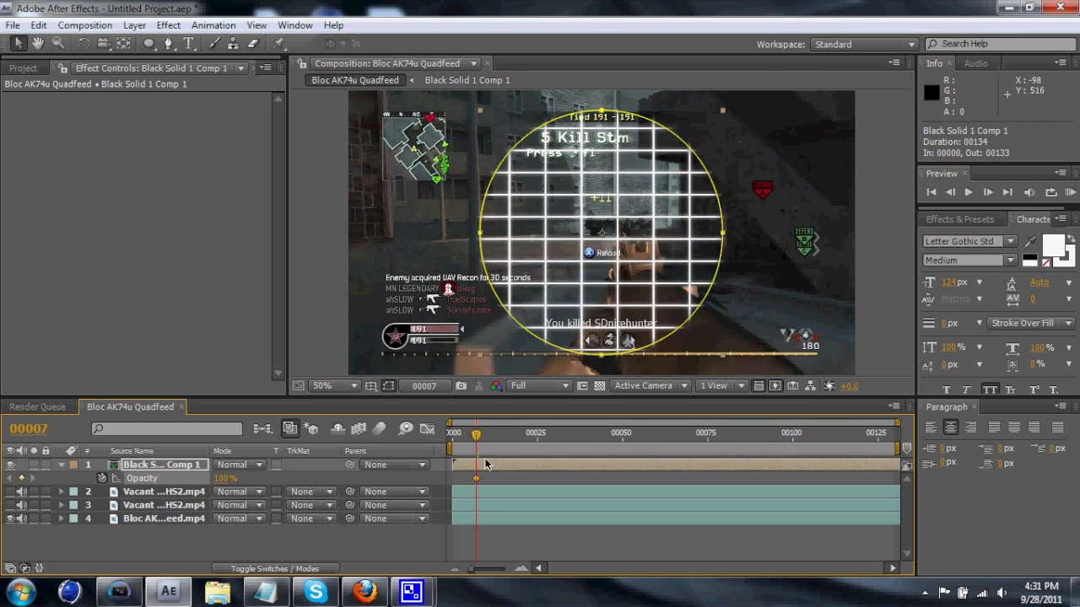
left_click_drag(476, 448, 463, 443)
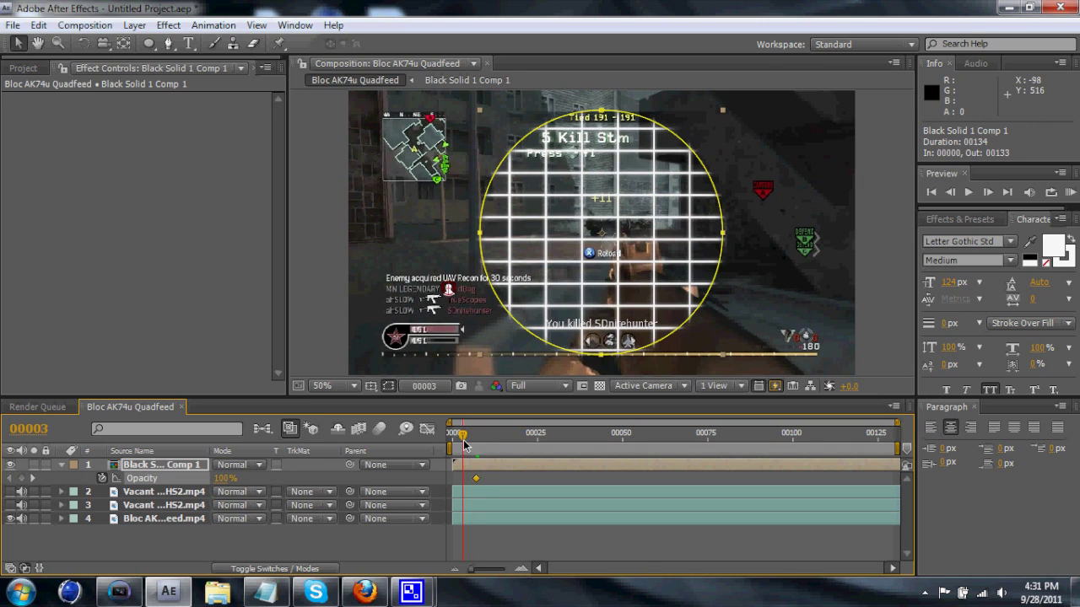
left_click(224, 478)
type("0")
key("Return")
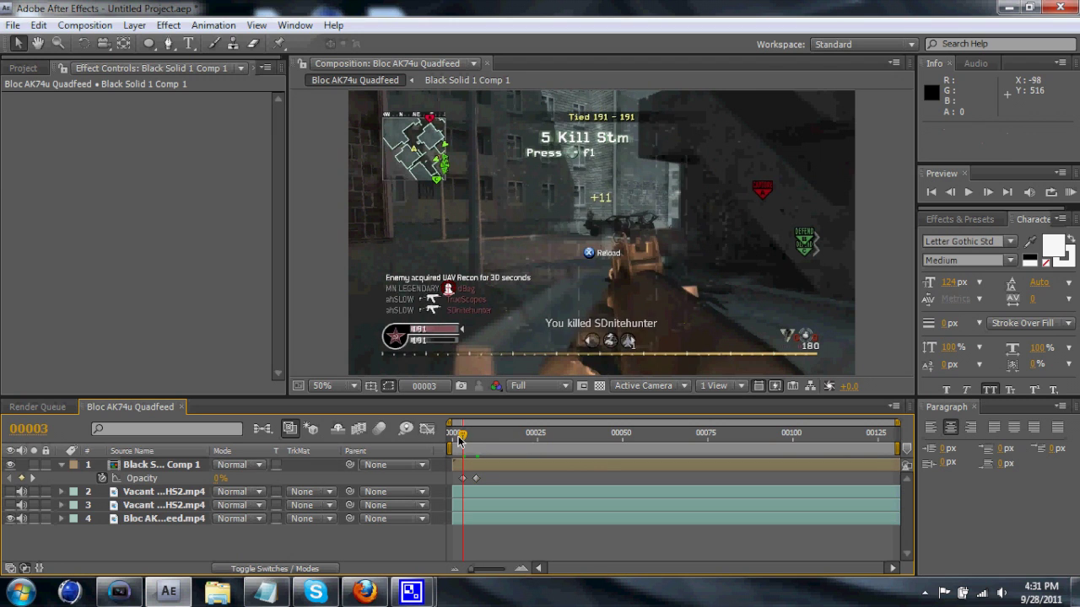
left_click_drag(459, 440, 476, 440)
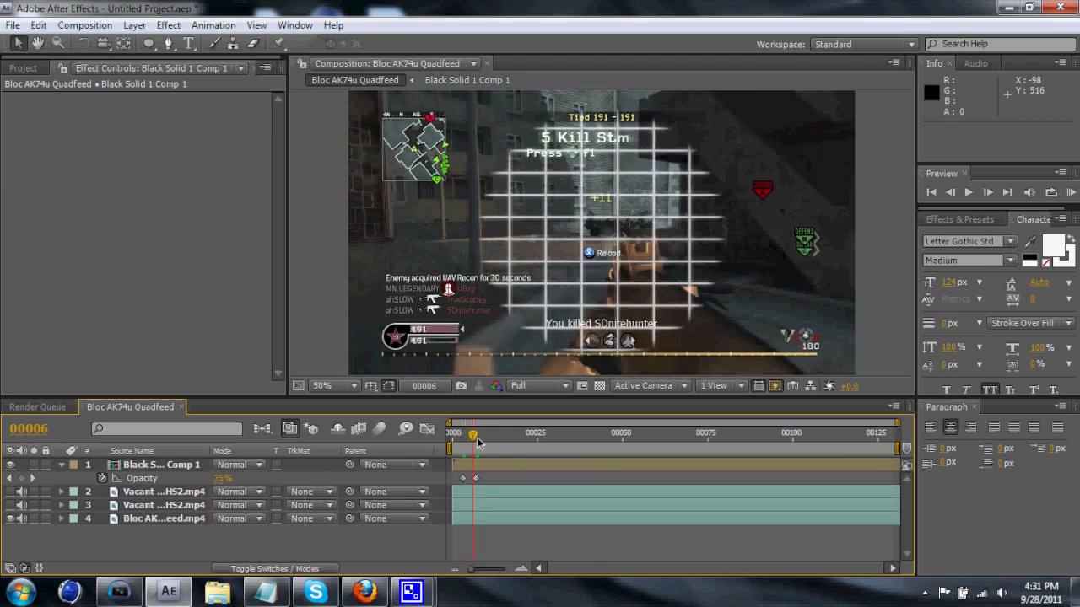
left_click(169, 26)
left_click(169, 25)
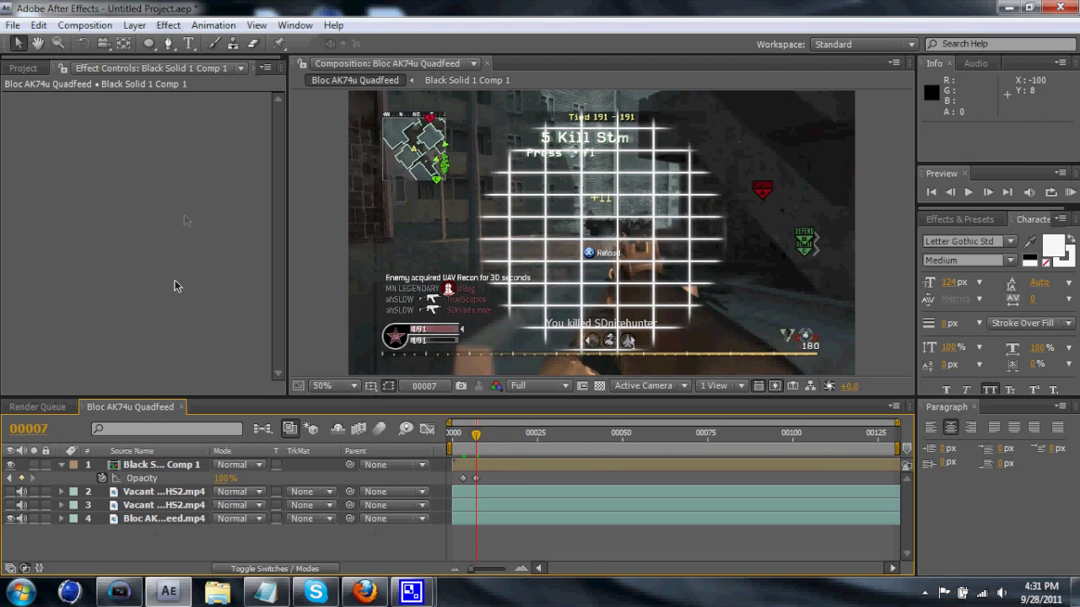
Apply the Bulge distortion effect to the grid layer
left_click(135, 465)
left_click(169, 25)
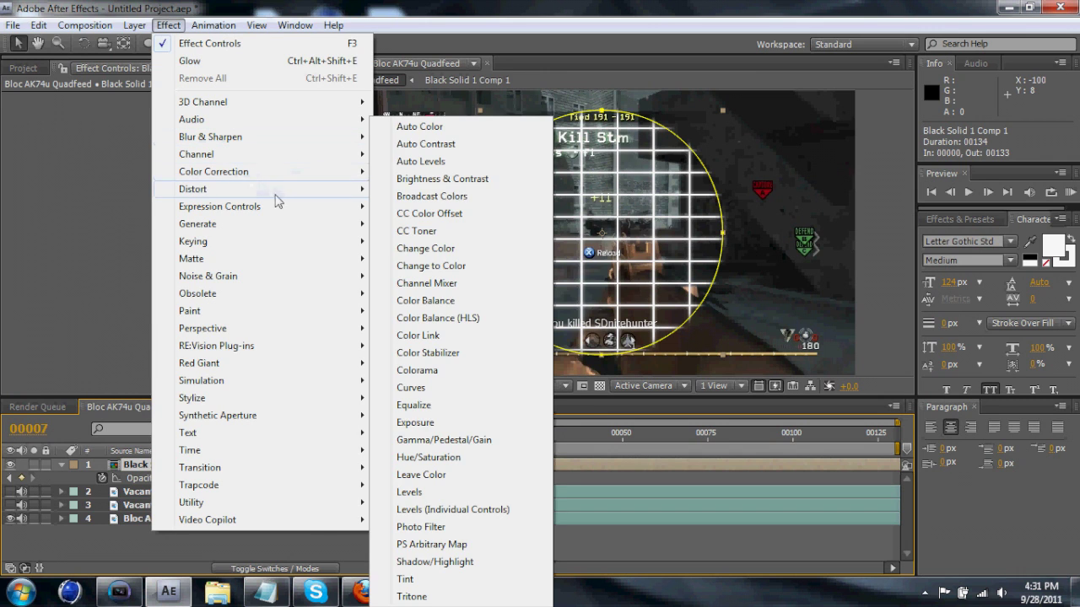
mouse_move(274, 191)
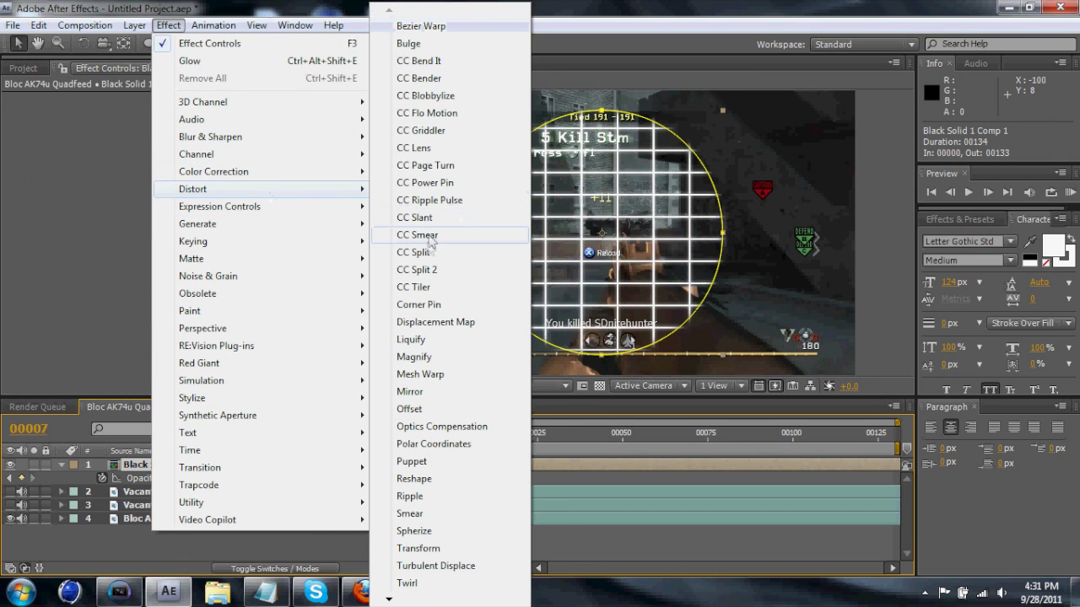
left_click(409, 43)
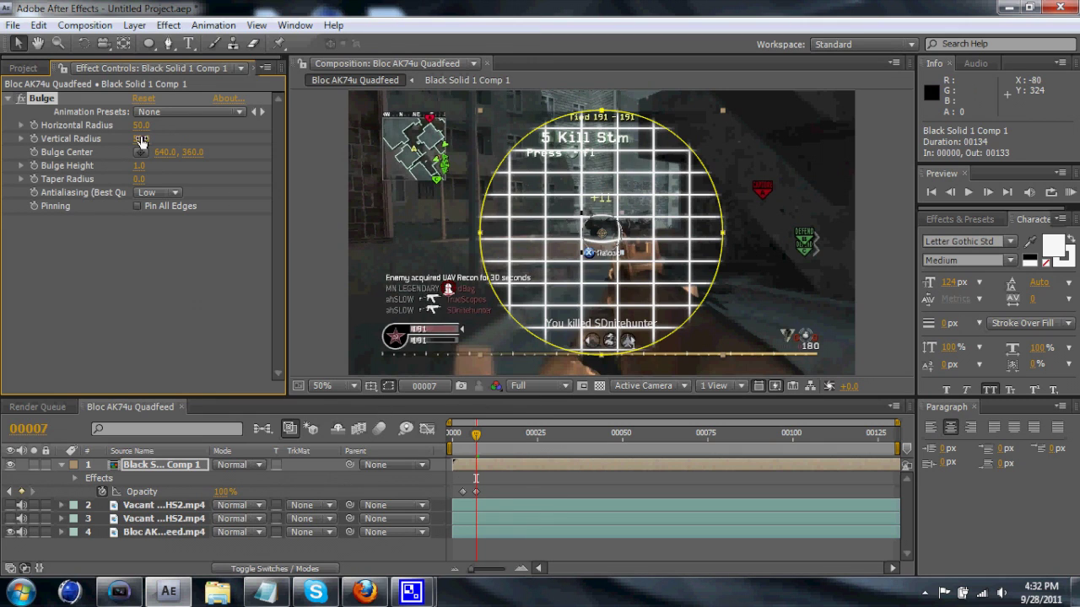
Set the Bulge radii to about 319 horizontal by 320 vertical and Bulge Height to 0.7
left_click_drag(141, 140, 387, 169)
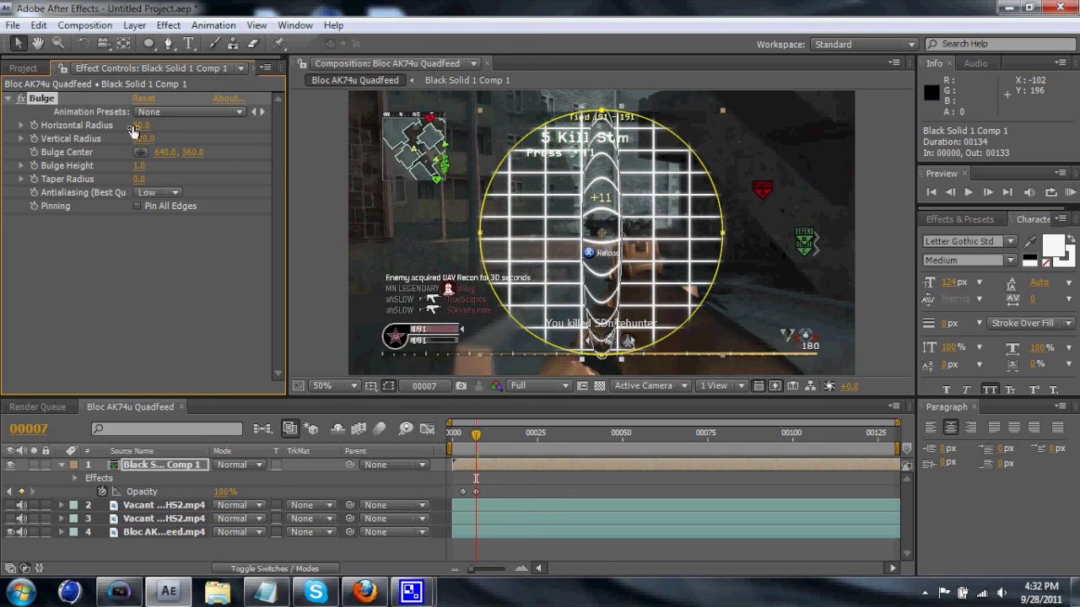
left_click_drag(141, 127, 393, 169)
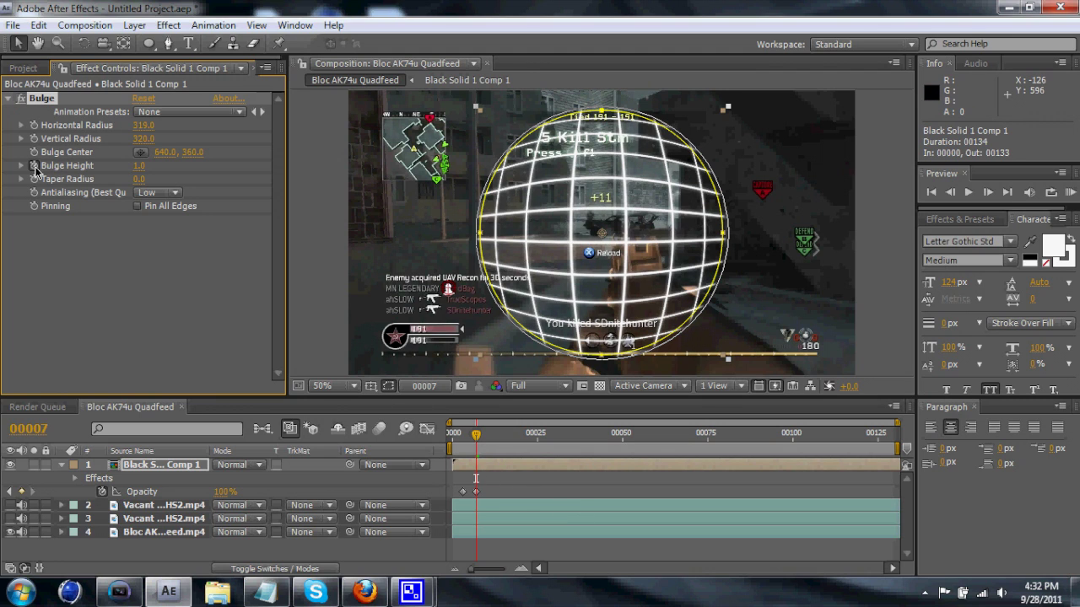
left_click(140, 167)
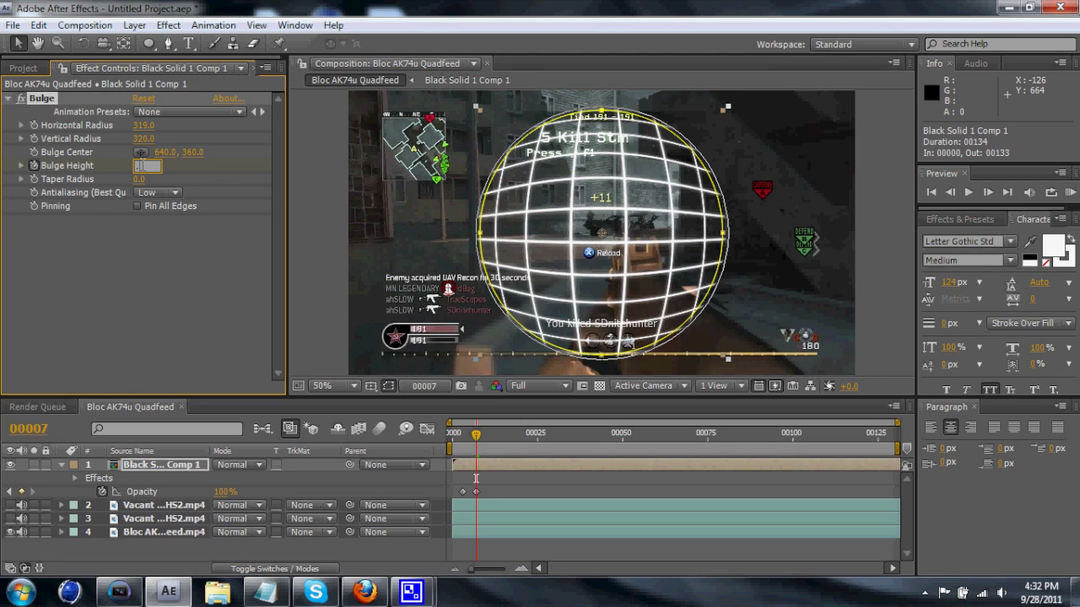
key("Return")
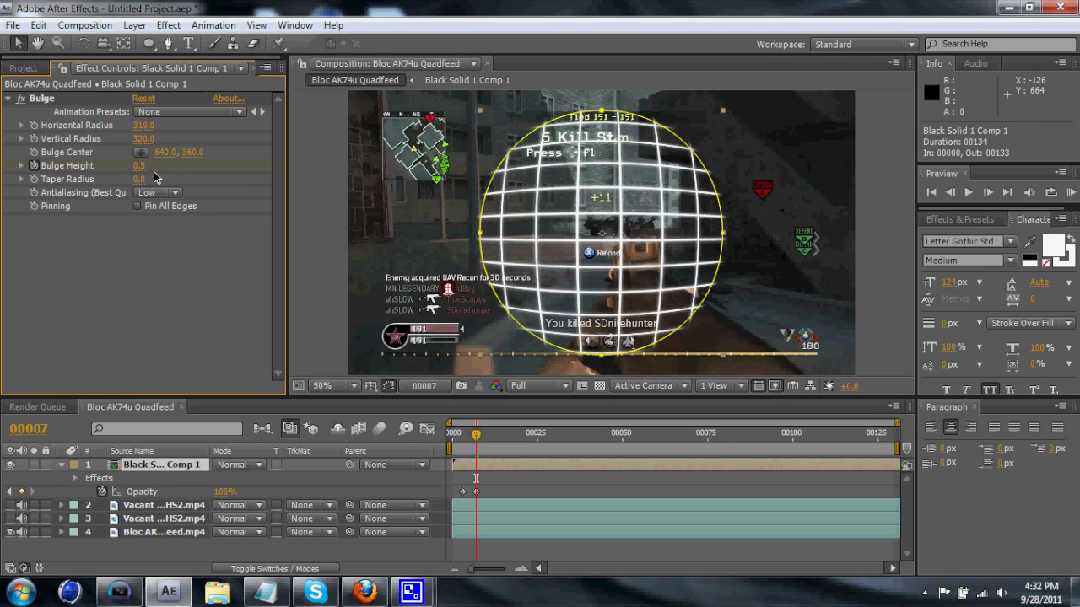
left_click(139, 166)
key("Return")
Keyframe Bulge Height at 0 on frame 3 and back to 0 on frame 13, around the 0.7 peak
left_click_drag(468, 439, 462, 440)
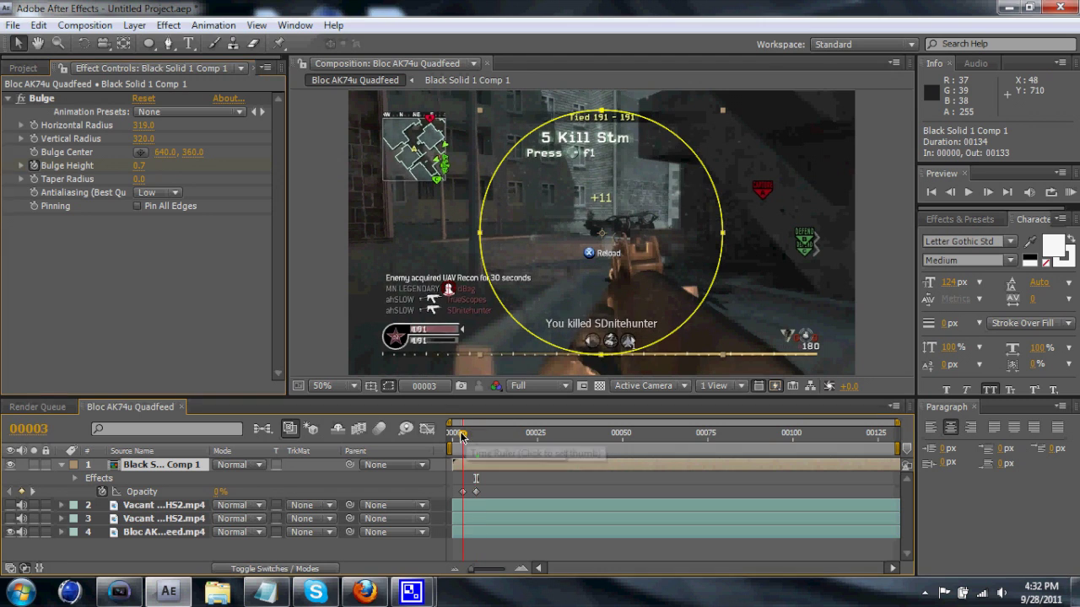
left_click(140, 166)
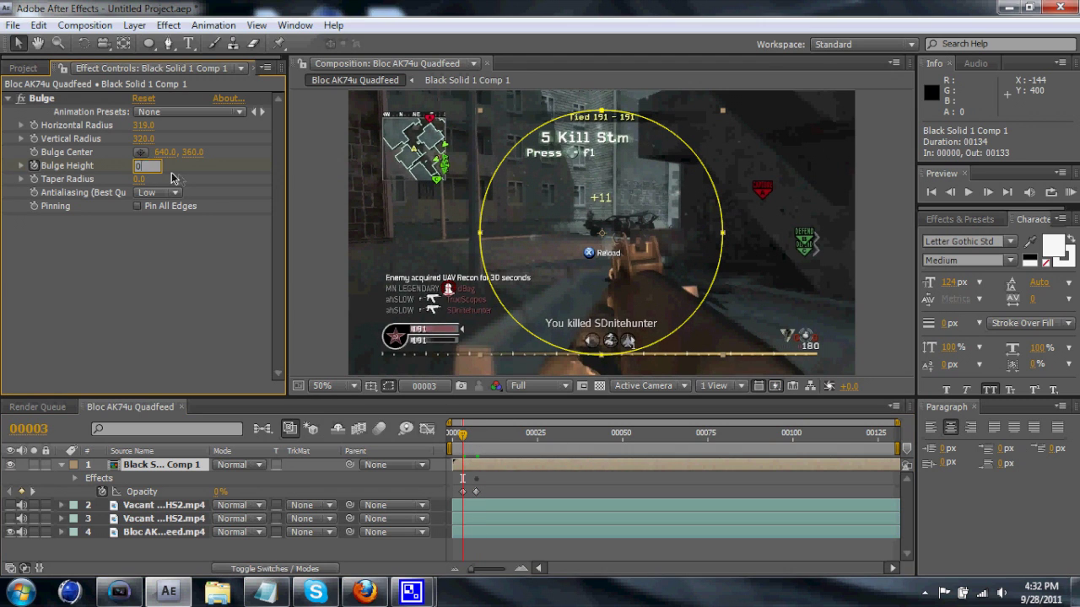
type("0")
key("Return")
left_click_drag(464, 439, 493, 447)
left_click_drag(139, 166, 144, 165)
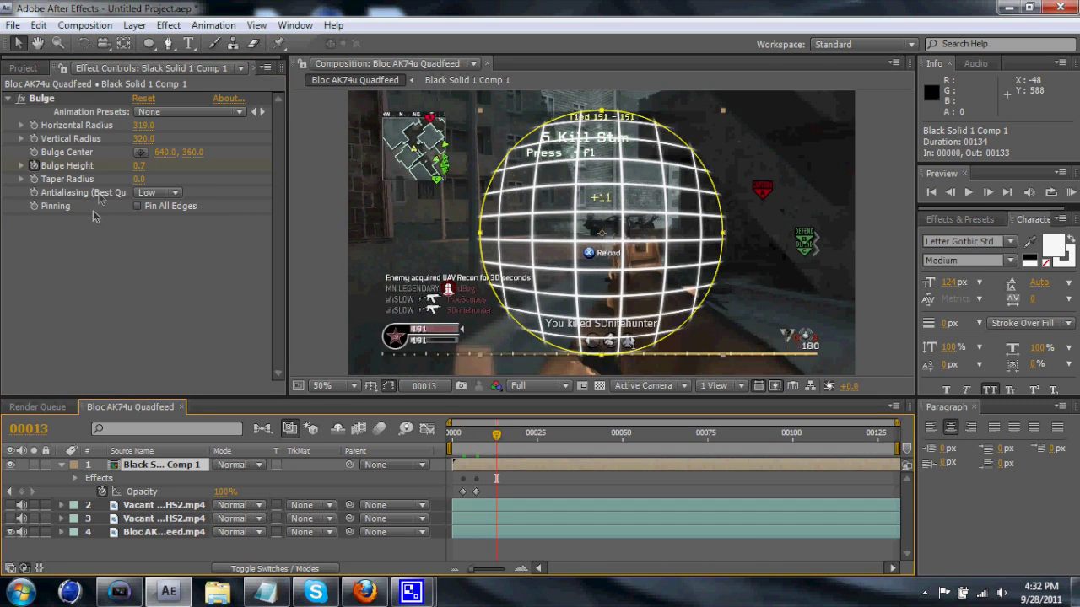
left_click(137, 166)
type("0")
key("Return")
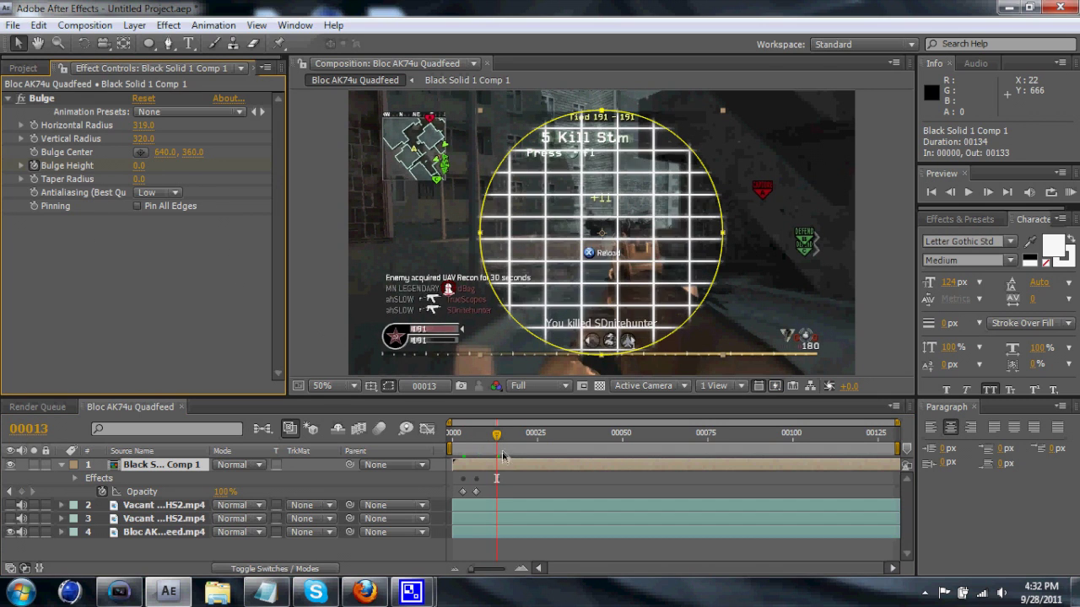
Add an Opacity keyframe fading the grid out to 0% at frame 13
mouse_move(496, 435)
left_mouse_down()
mouse_move(459, 445)
mouse_move(518, 454)
mouse_move(477, 454)
mouse_move(496, 456)
left_mouse_up()
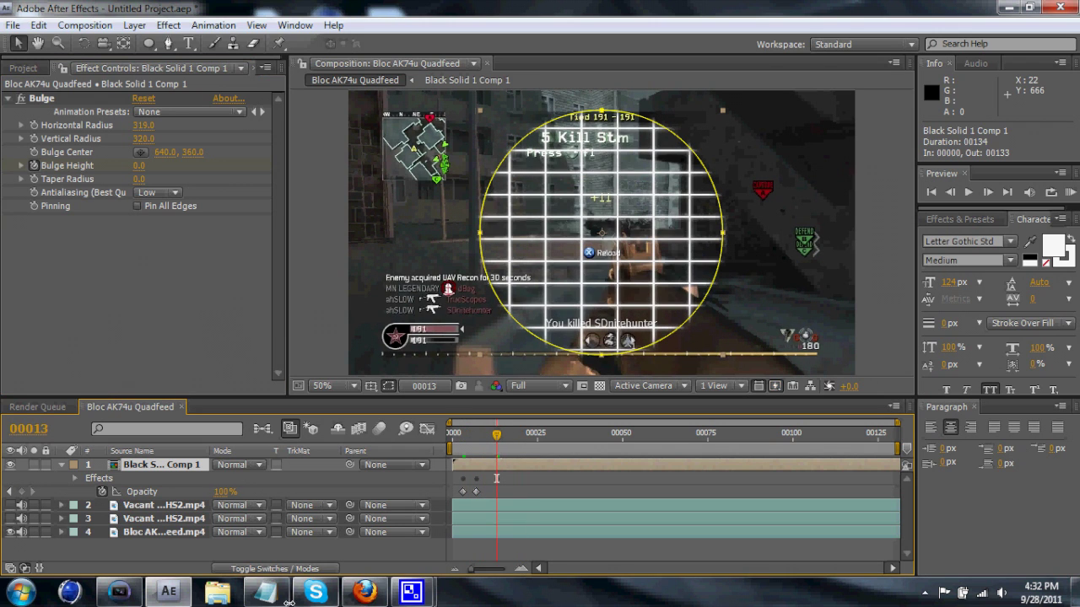
left_click(218, 495)
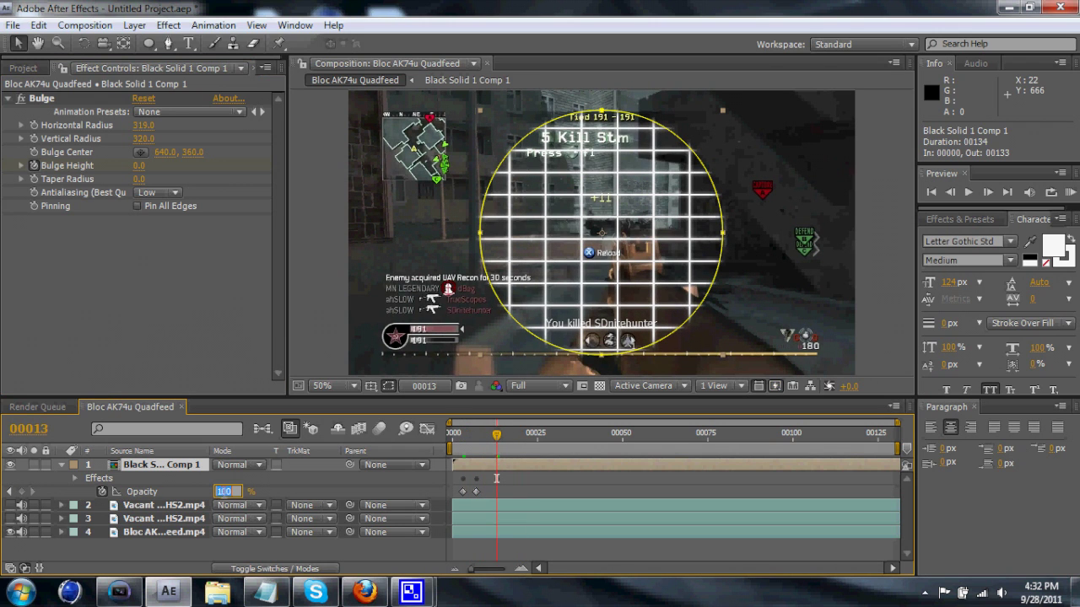
type("0")
key("Return")
mouse_move(496, 435)
left_mouse_down()
mouse_move(456, 438)
mouse_move(510, 434)
left_mouse_up()
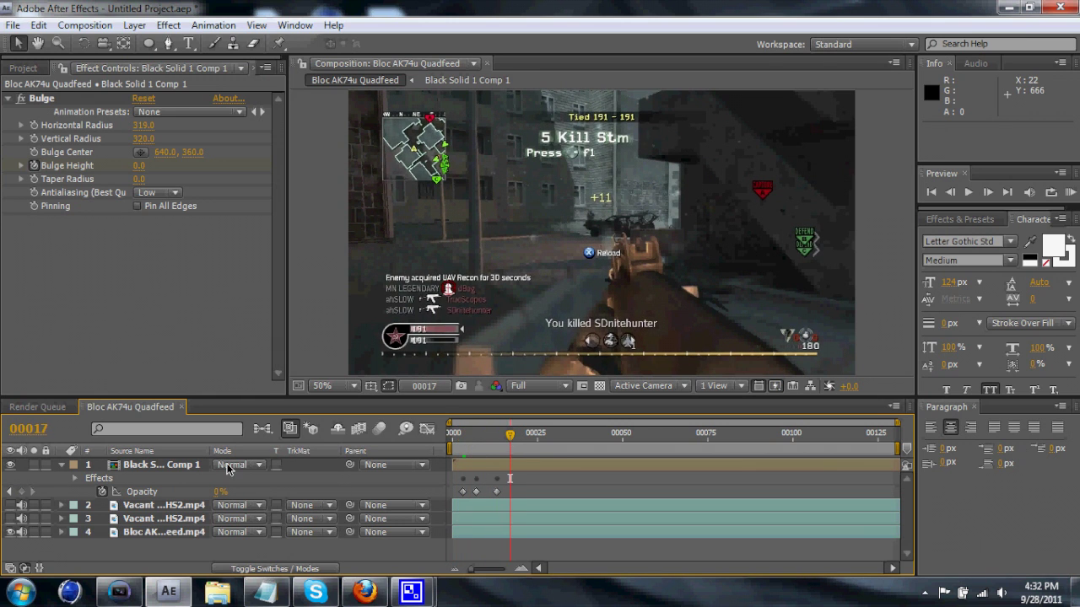
left_click(199, 453)
Retime the keyframes so the bulge peaks at frame 11 and fades out by frame 23
left_click(185, 469)
key("u")
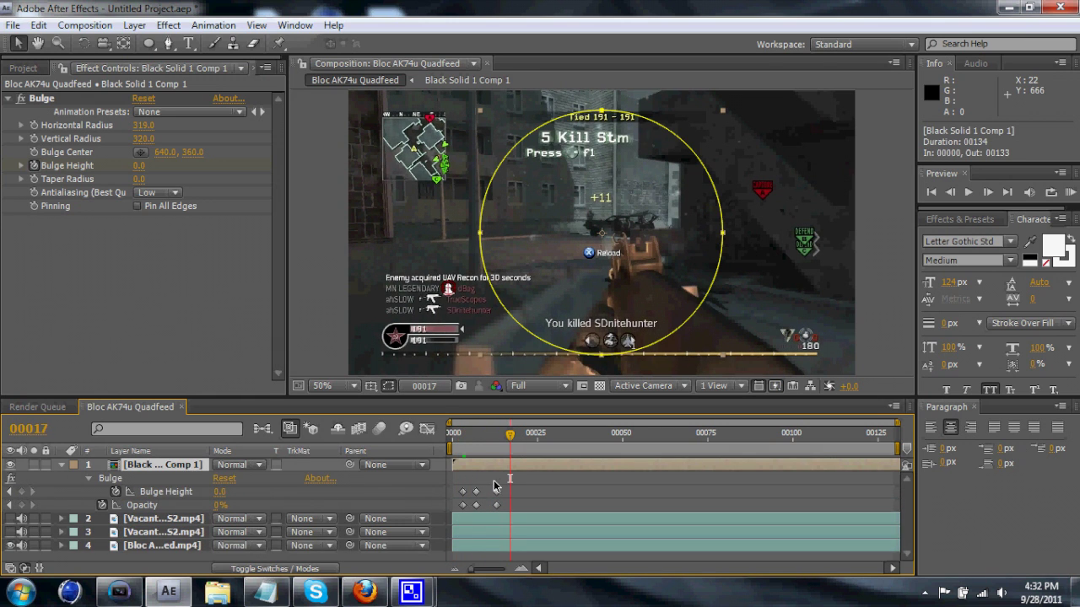
left_click_drag(488, 481, 529, 506)
left_click_drag(468, 481, 490, 504)
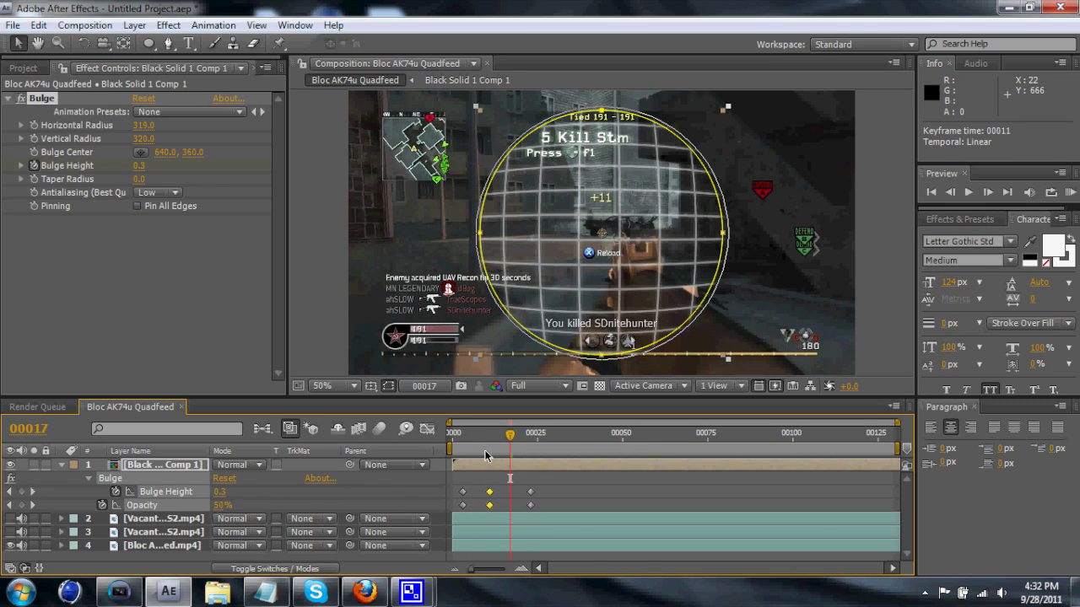
left_click(486, 432)
left_click(540, 477)
left_click_drag(478, 441, 488, 461)
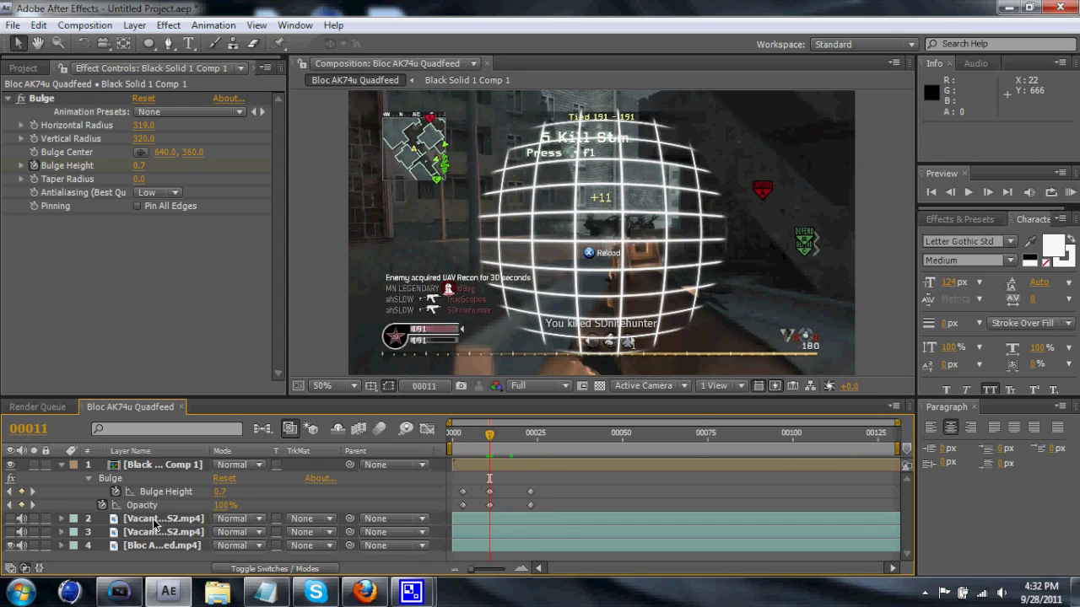
left_click(154, 521)
Hide one scope clip and move the other scope clip to the top of the stack
left_click(12, 528)
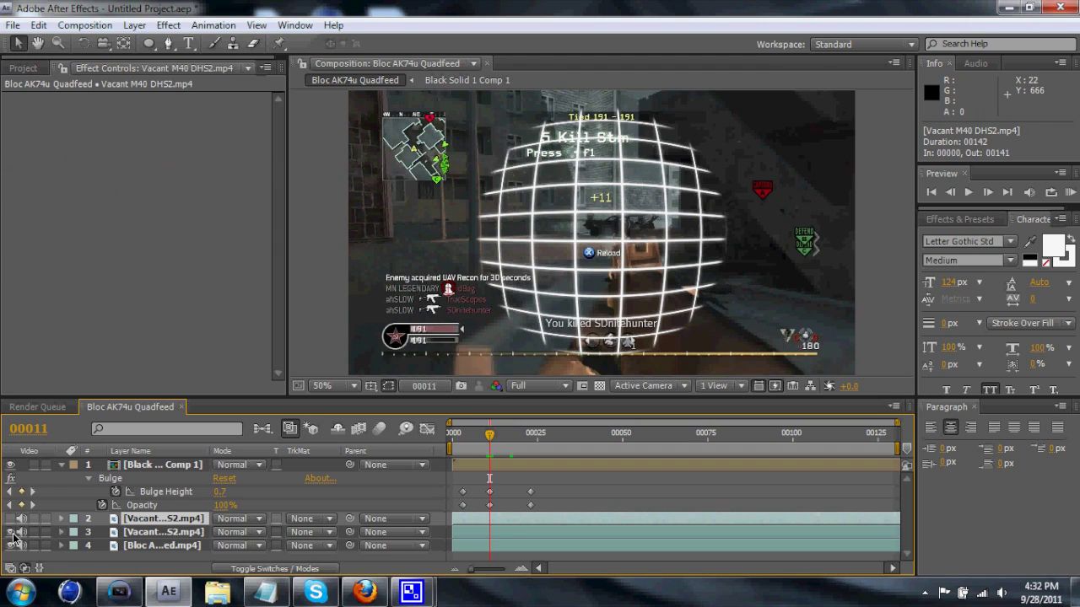
left_click_drag(149, 540, 166, 468)
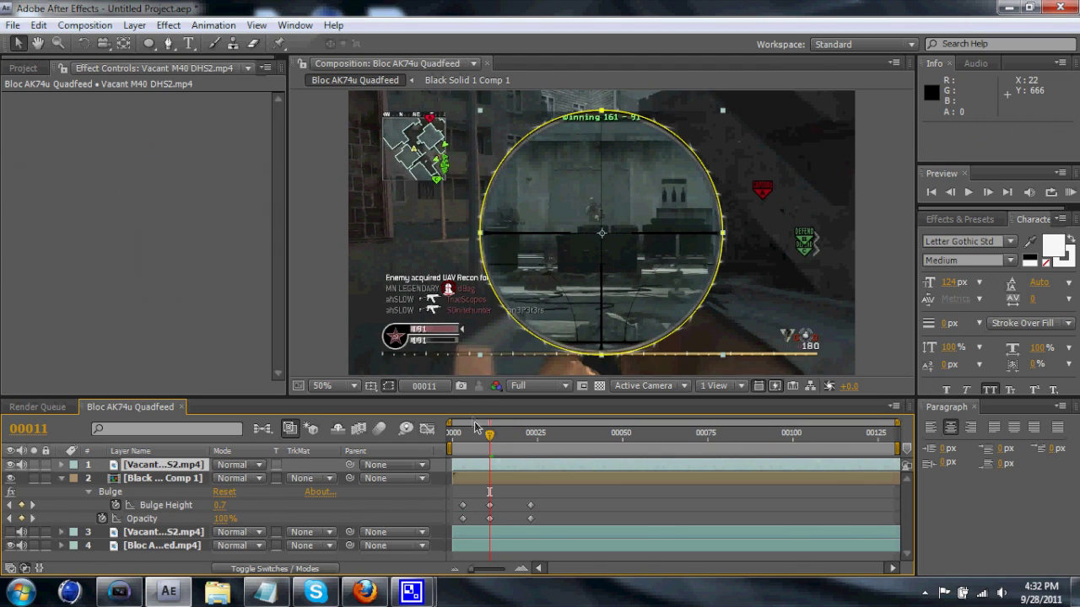
left_click(179, 466)
Pre-compose the top scope clip into 'Vacant M40 DHS2.mp4 Comp 1', then bring up the Effect menu
left_click(143, 23)
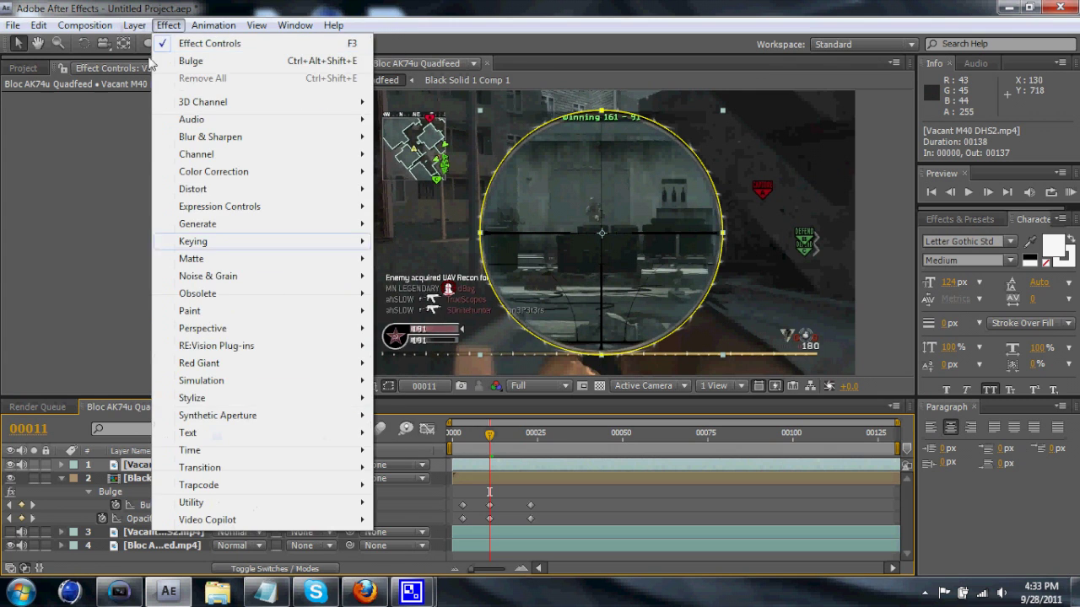
left_click(185, 593)
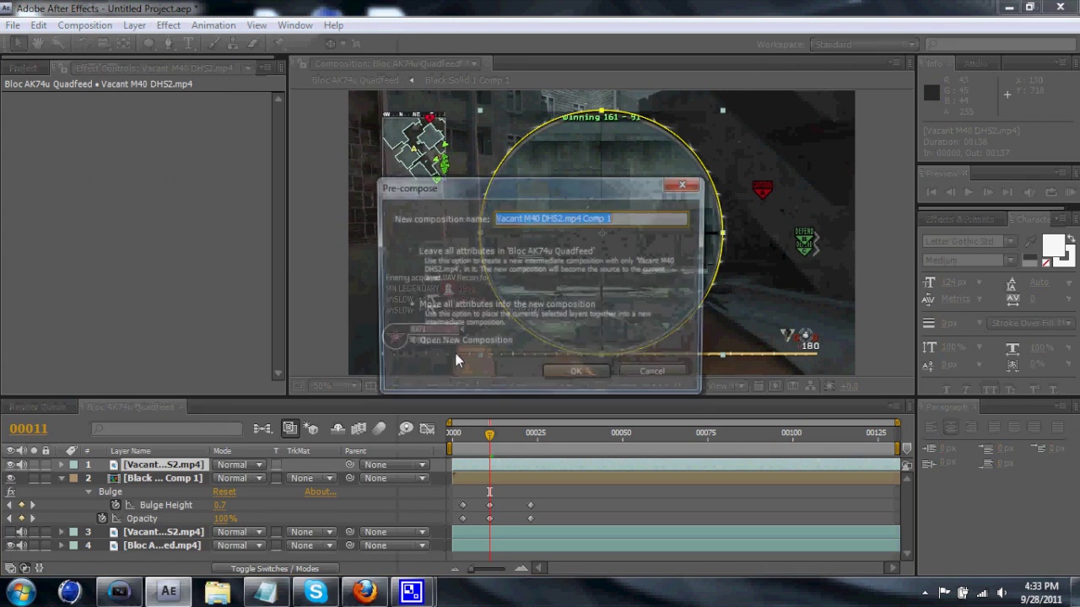
left_click(562, 374)
left_click(168, 24)
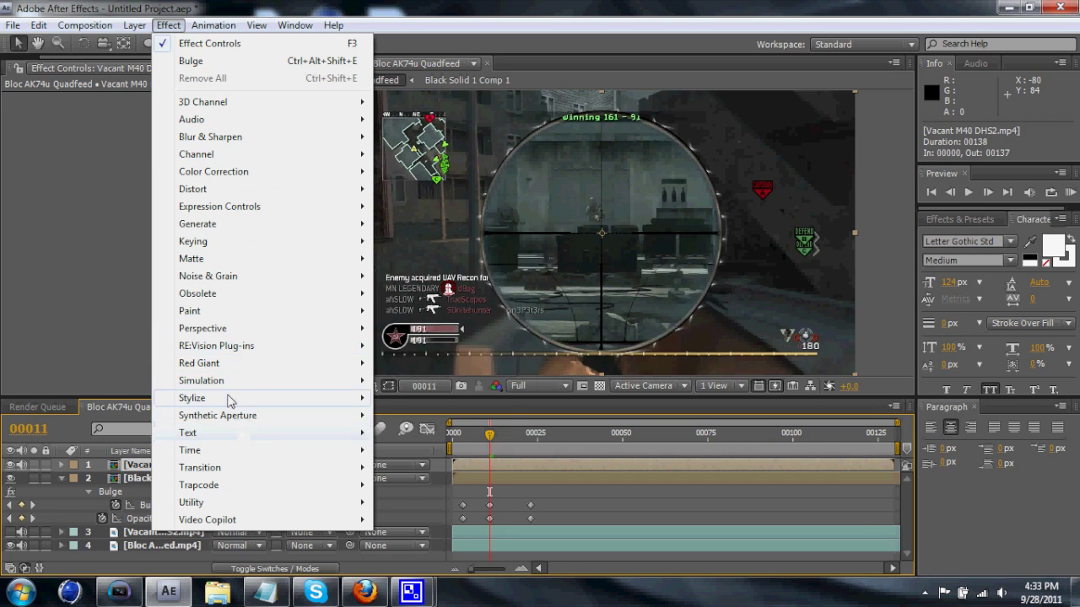
Apply a Linear Wipe effect to the scope clip
mouse_move(236, 399)
left_click(152, 7)
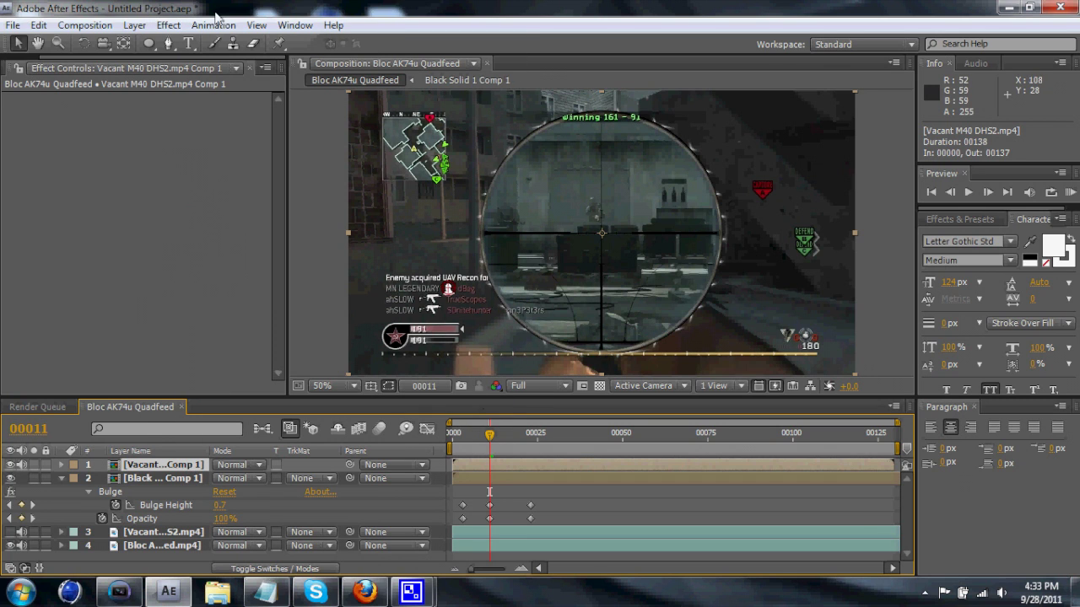
left_click(169, 25)
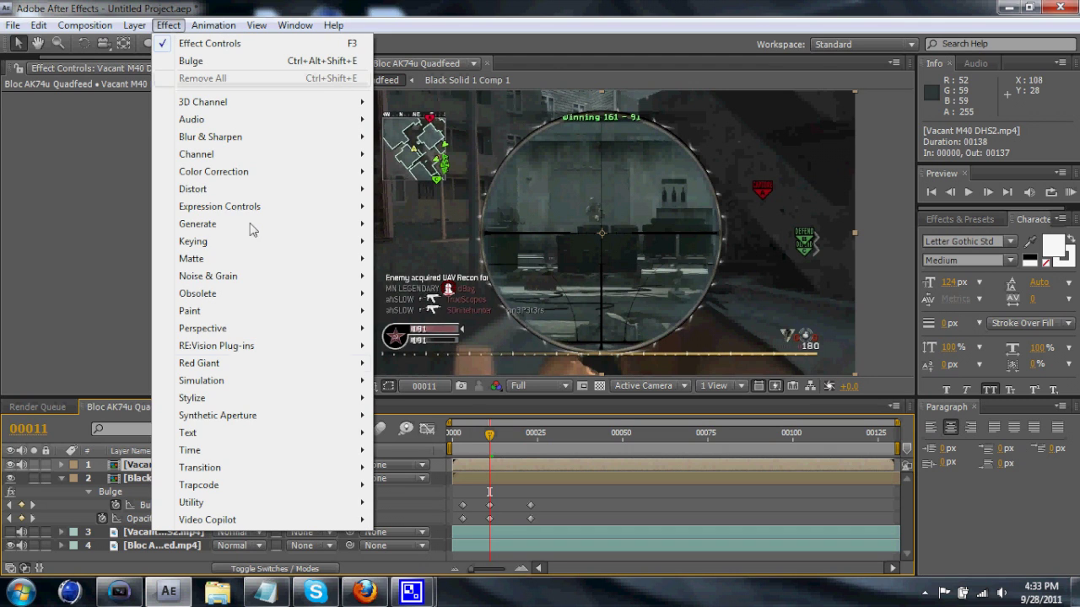
mouse_move(238, 471)
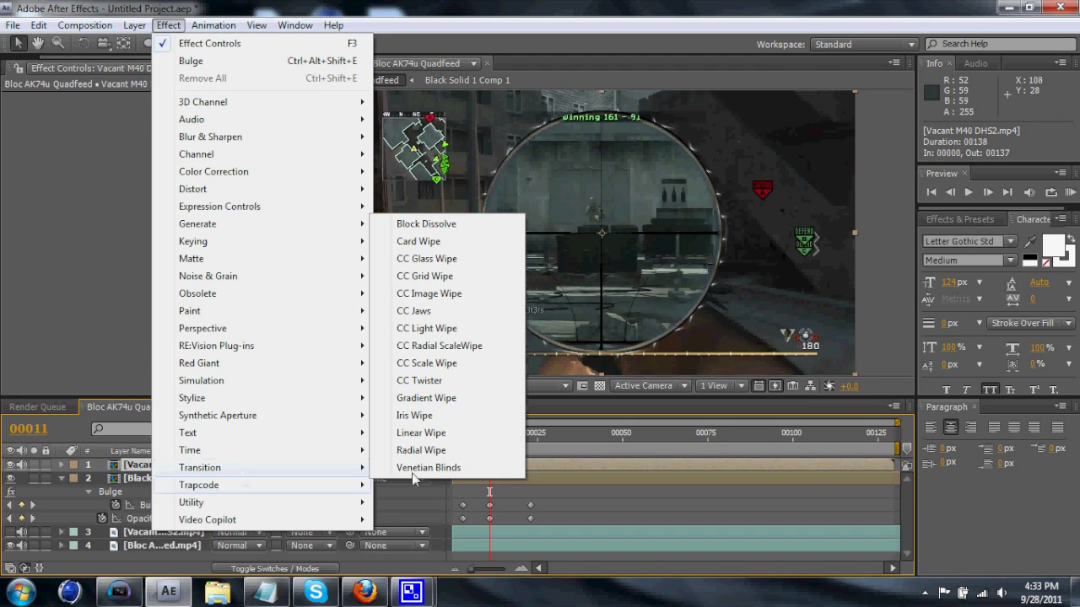
left_click(433, 434)
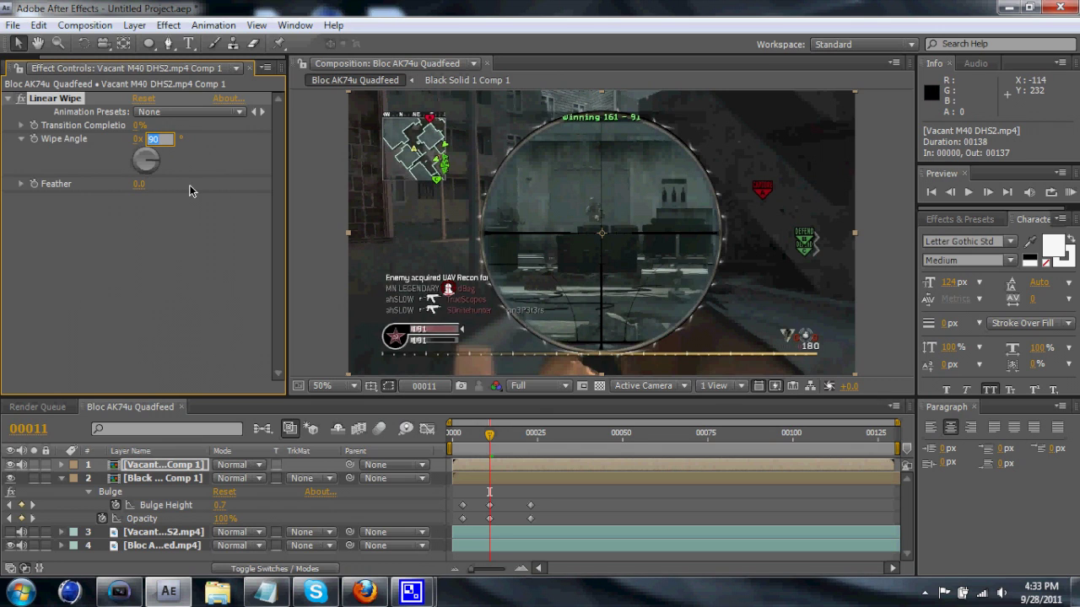
Set the wipe angle to 0° and raise Transition Completion to 100%
type("180")
key("Return")
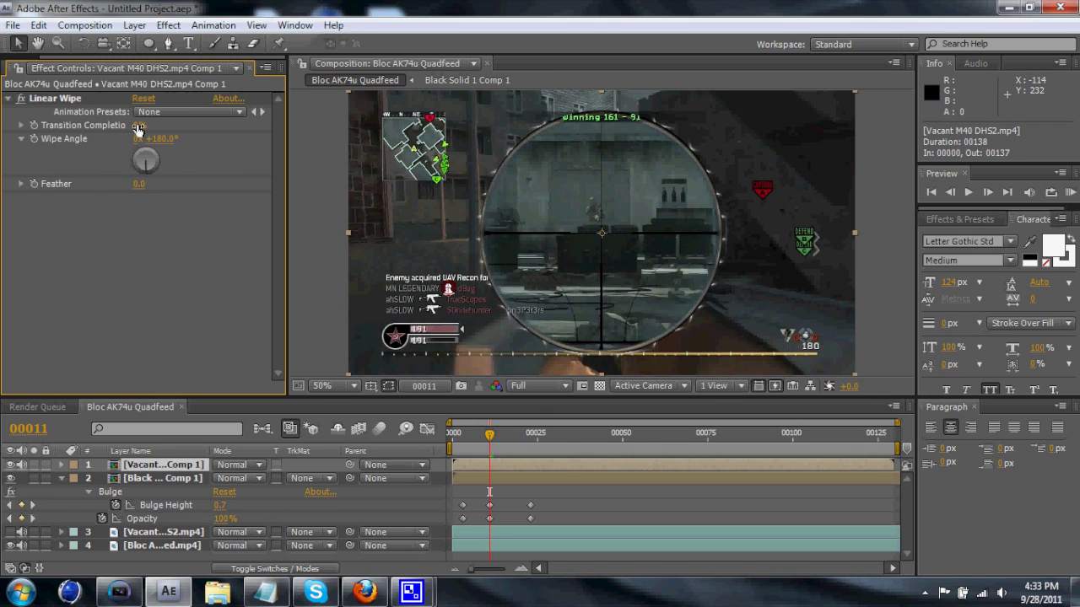
left_click_drag(137, 128, 168, 134)
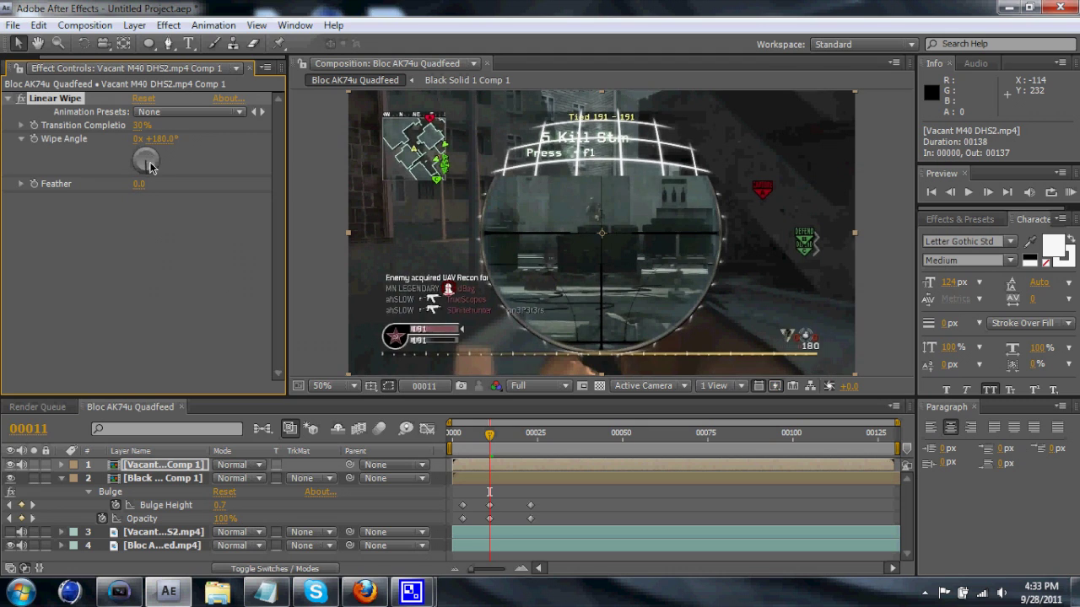
left_click(159, 139)
type("0")
key("Return")
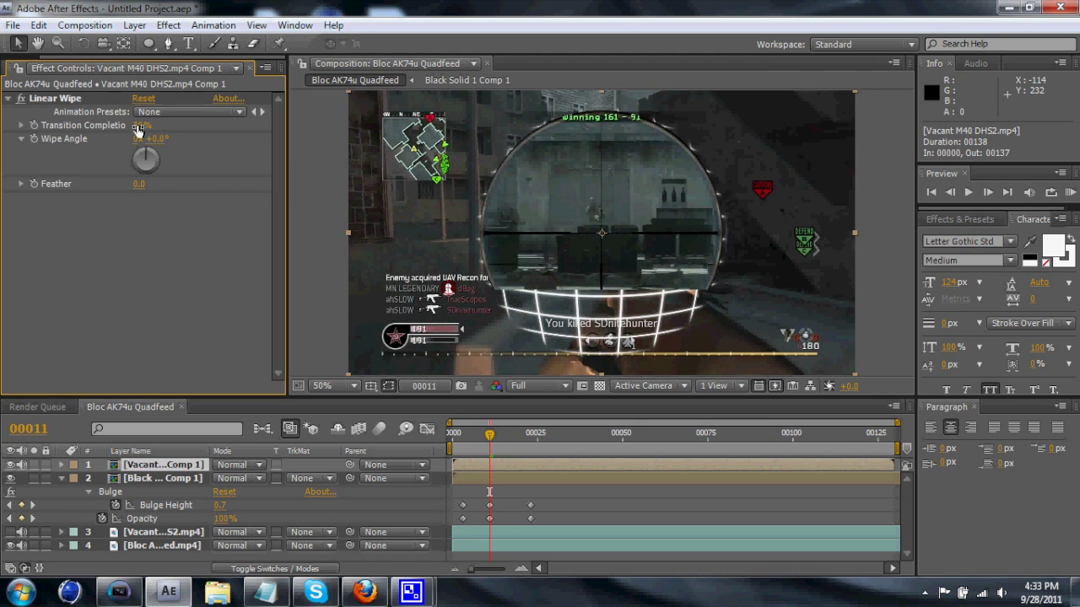
left_click_drag(139, 125, 170, 194)
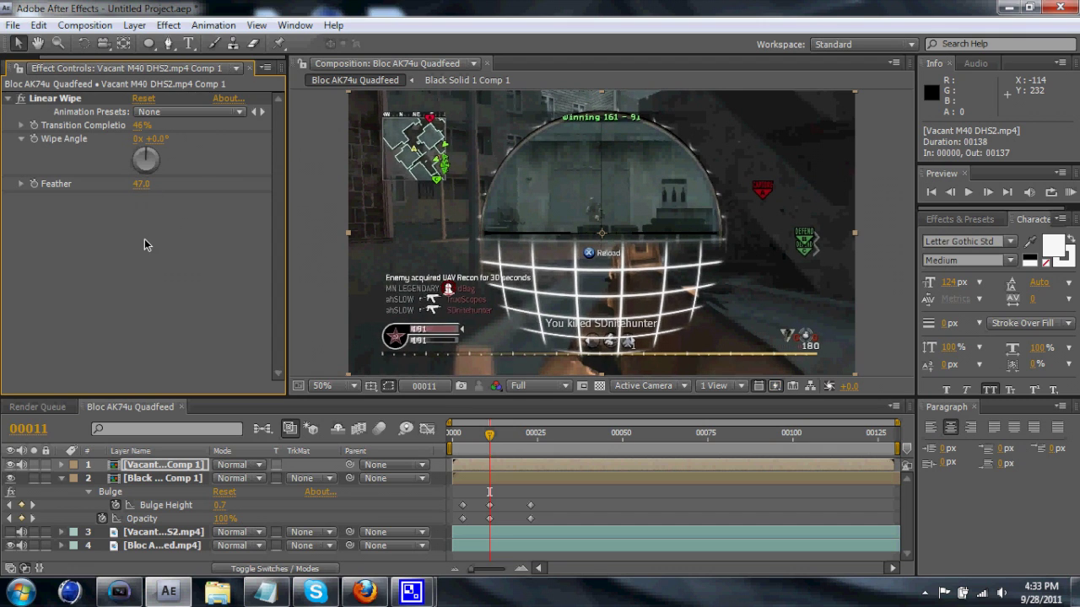
left_click_drag(142, 129, 201, 137)
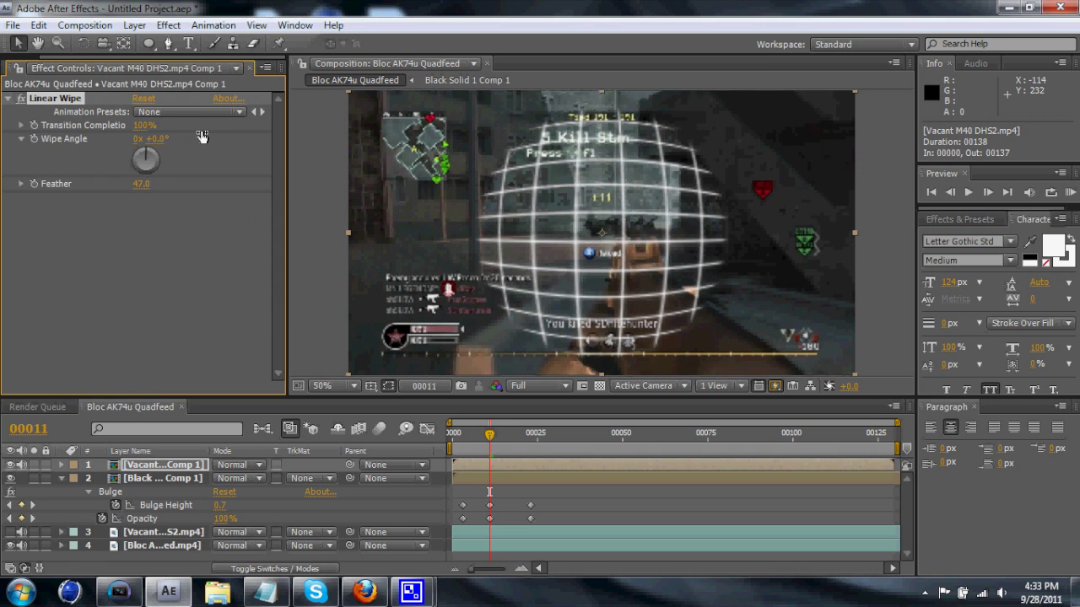
Keyframe Transition Completion at 100% on frame 6 and 0% on frame 15
left_click(35, 126)
key("u")
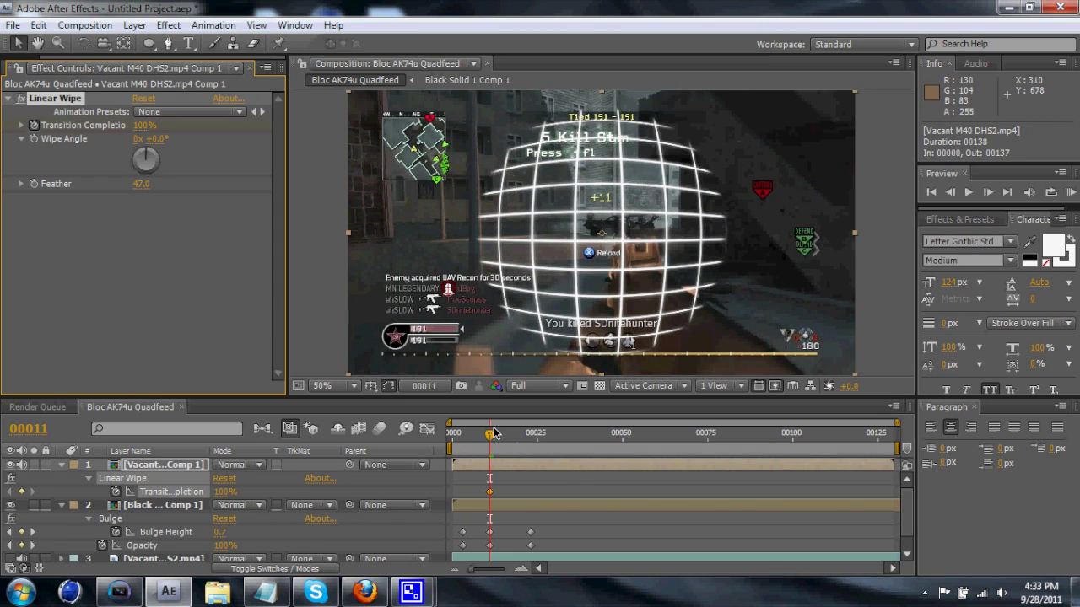
mouse_move(494, 432)
left_mouse_down()
mouse_move(466, 433)
mouse_move(476, 433)
left_mouse_up()
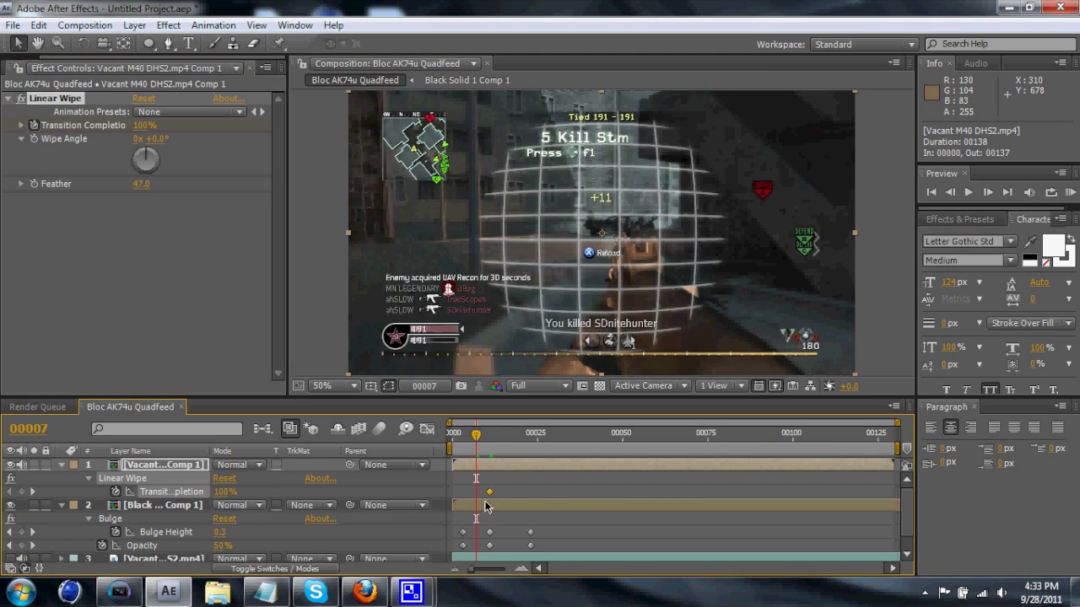
left_click_drag(489, 492, 473, 492)
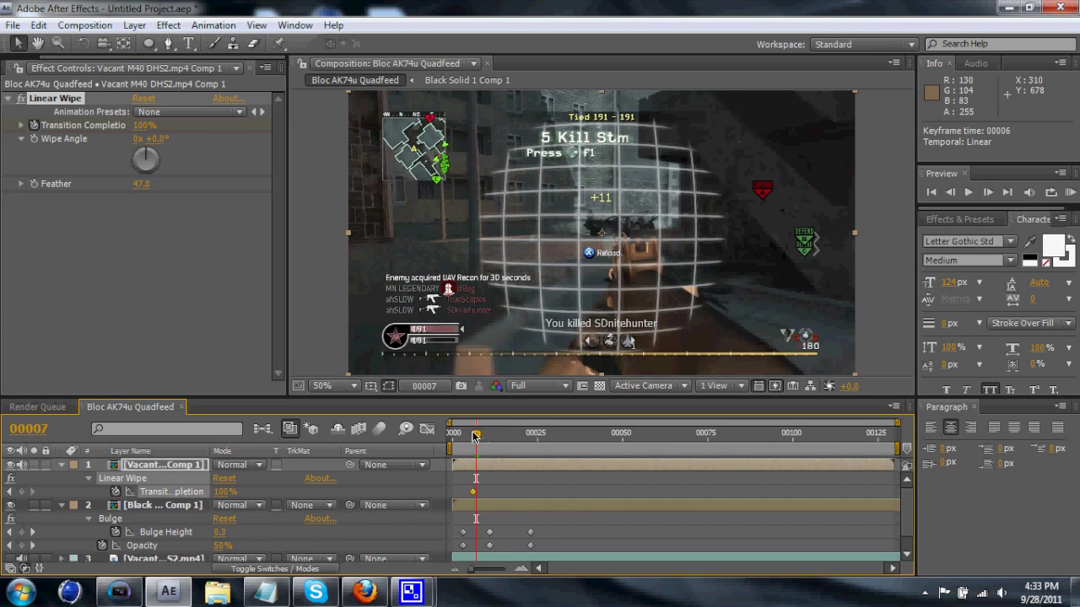
left_click_drag(475, 436, 503, 433)
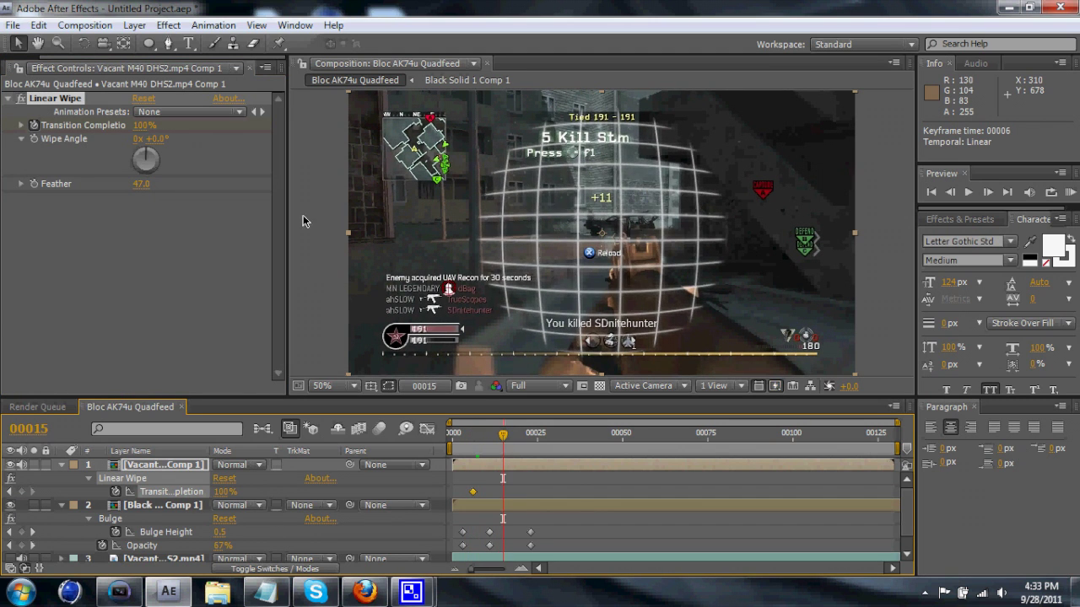
left_click(144, 124)
type("0")
key("Return")
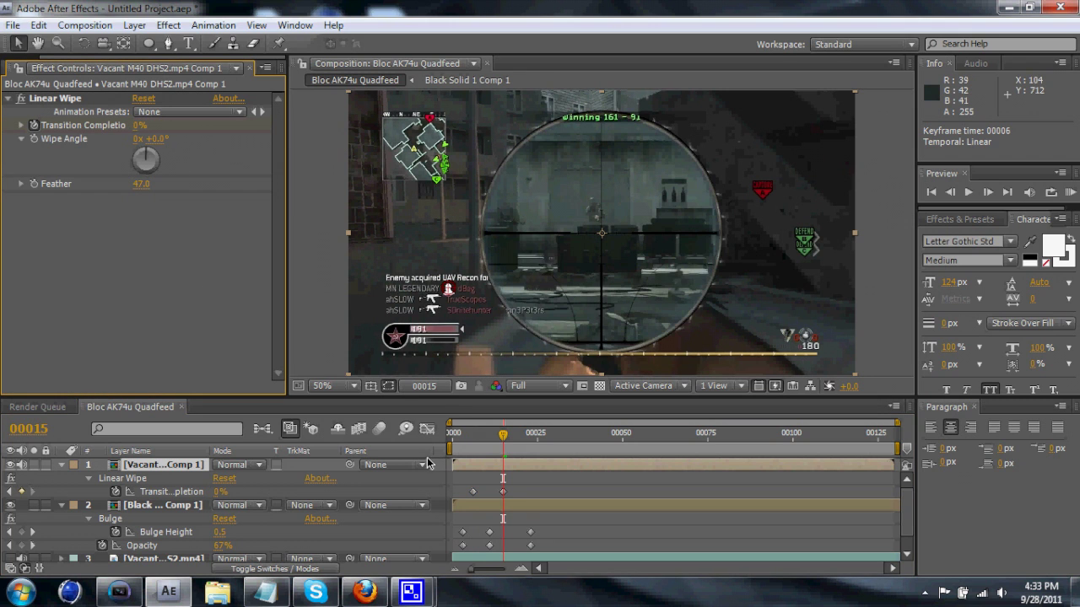
mouse_move(475, 445)
left_mouse_down()
mouse_move(460, 439)
mouse_move(506, 434)
mouse_move(459, 452)
mouse_move(502, 453)
mouse_move(488, 454)
left_mouse_up()
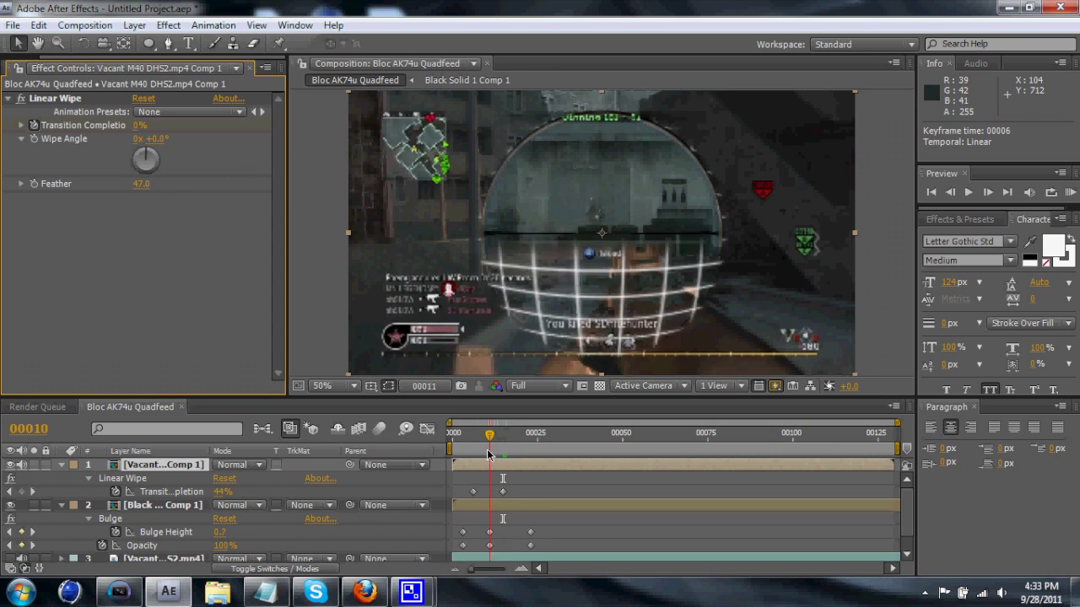
left_click(135, 25)
Create an adjustment layer with Glow: threshold 34.9%, radius 50, intensity 1.1
mouse_move(156, 47)
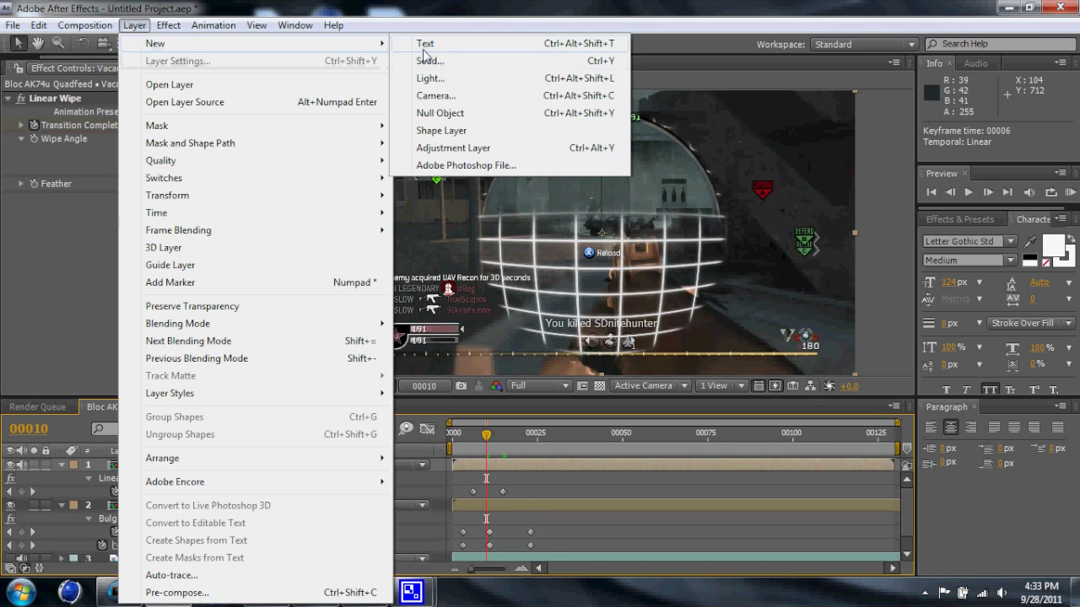
left_click(445, 147)
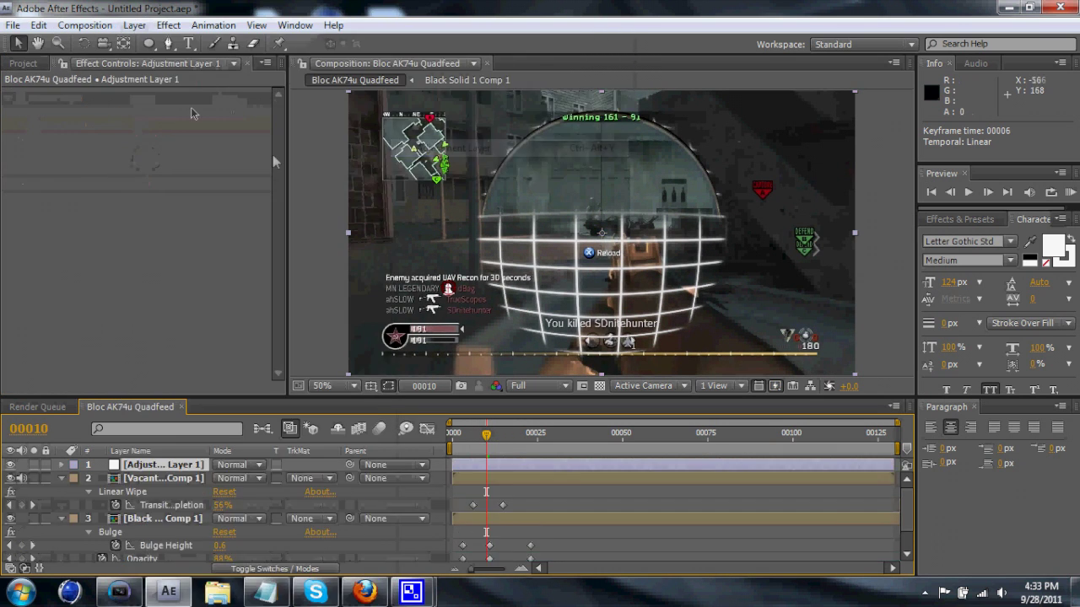
left_click(169, 25)
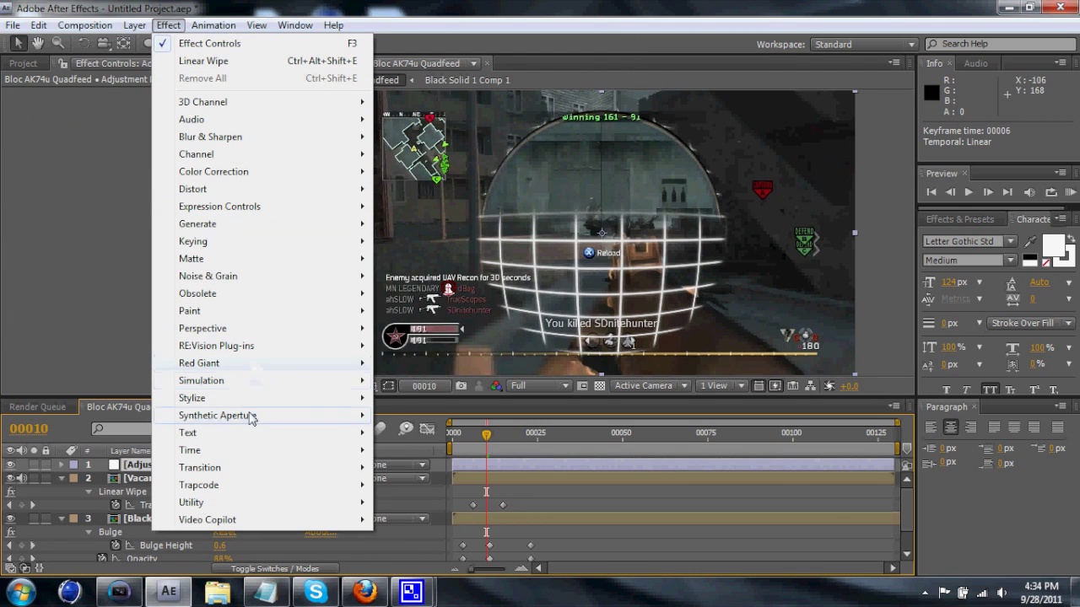
mouse_move(260, 402)
left_click(431, 260)
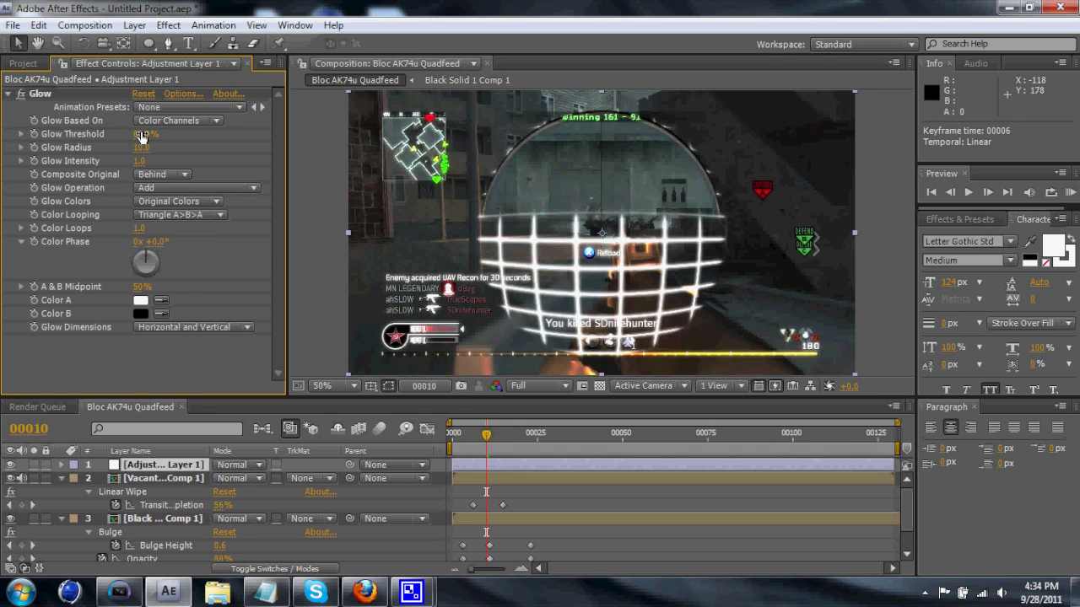
left_click_drag(141, 134, 167, 151)
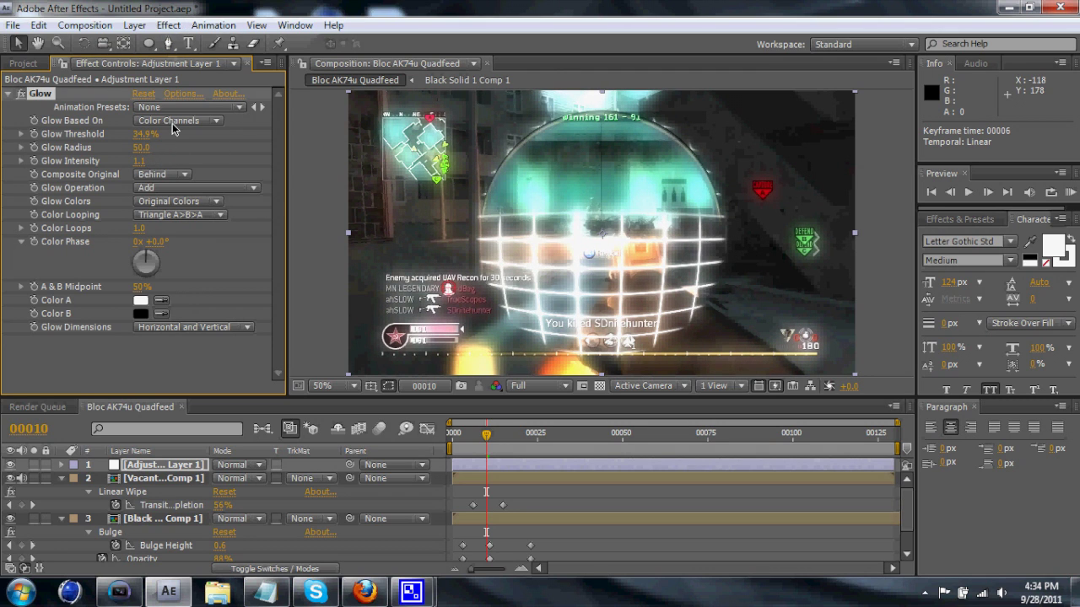
left_click(148, 465)
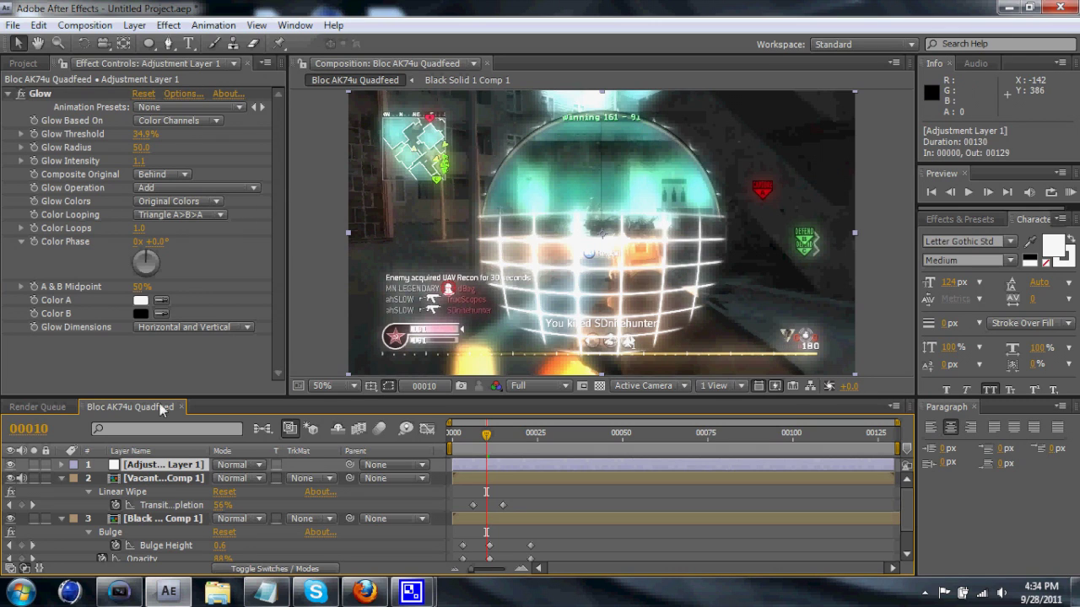
Review the scope clip, the grid solid and its Mask 1, ending on the adjustment layer
left_click(161, 479)
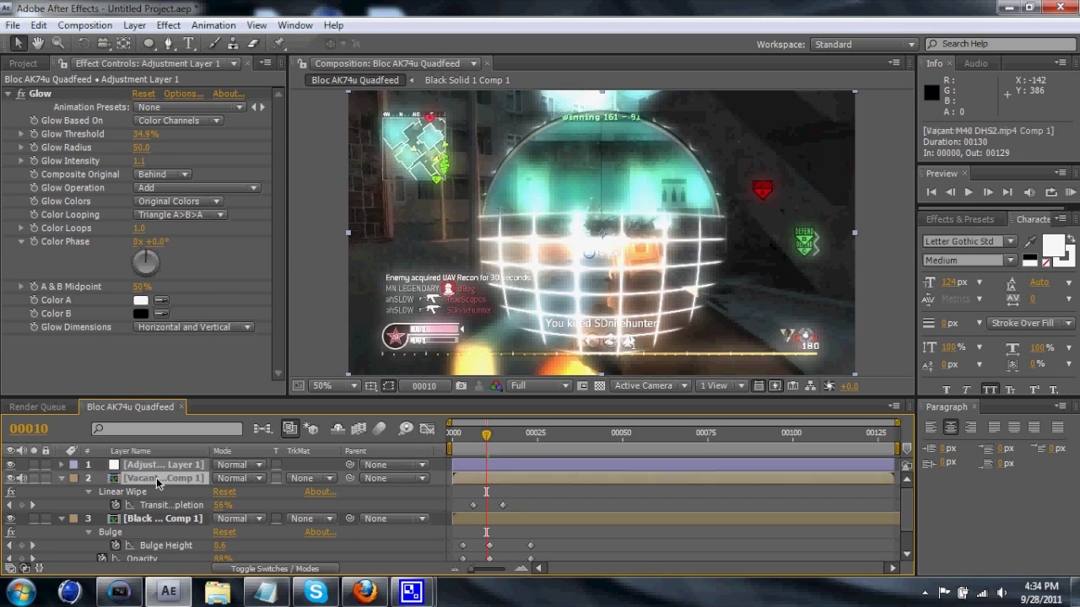
scroll(121, 509, "down", 2)
left_click(160, 541)
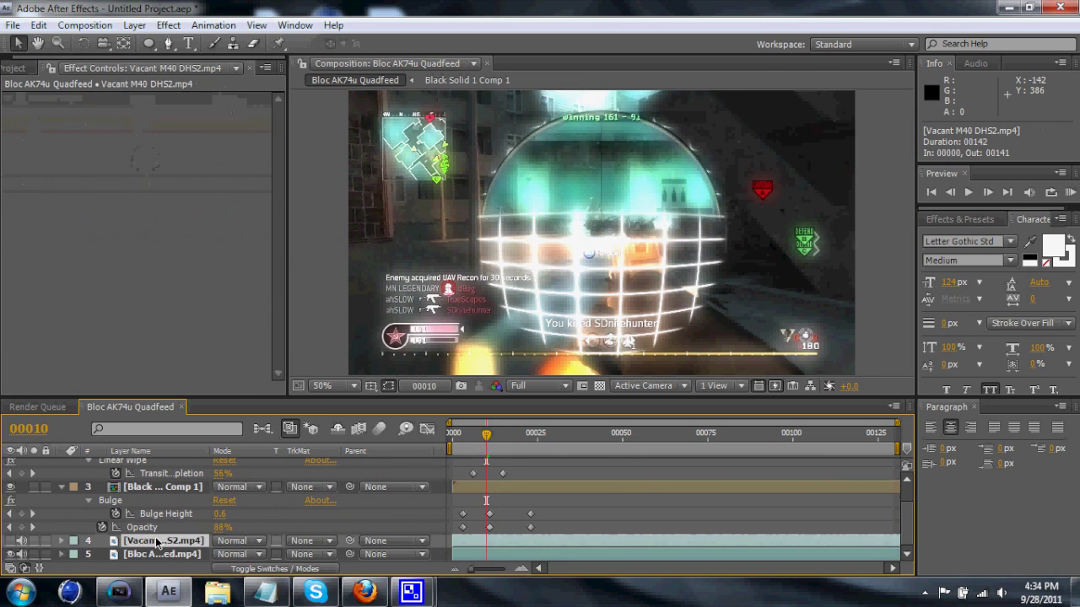
left_click(154, 487)
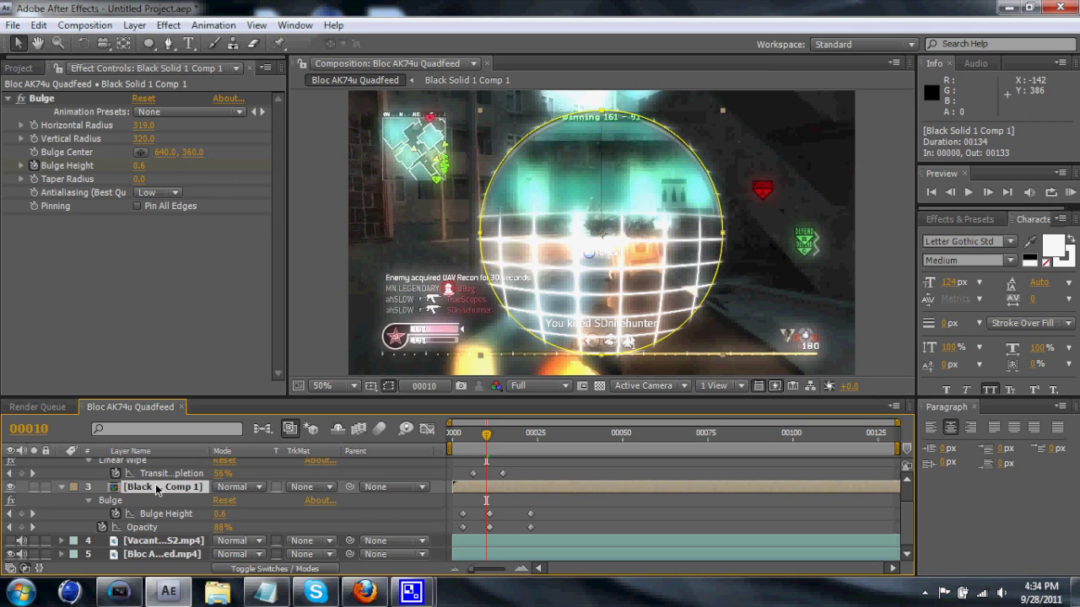
key("m")
left_click(127, 515)
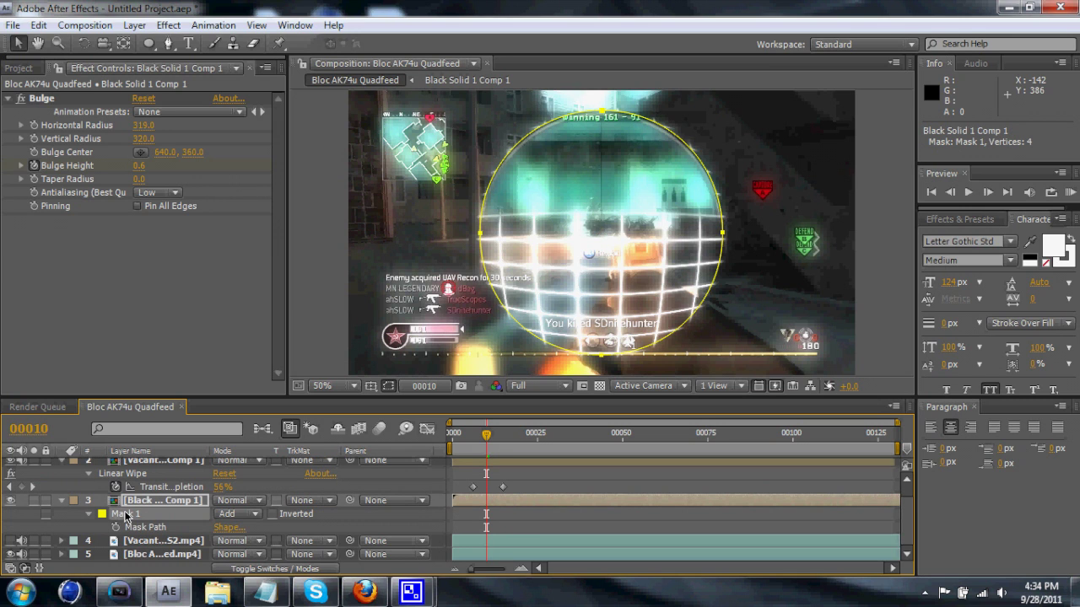
scroll(142, 521, "up", 1)
left_click(145, 466)
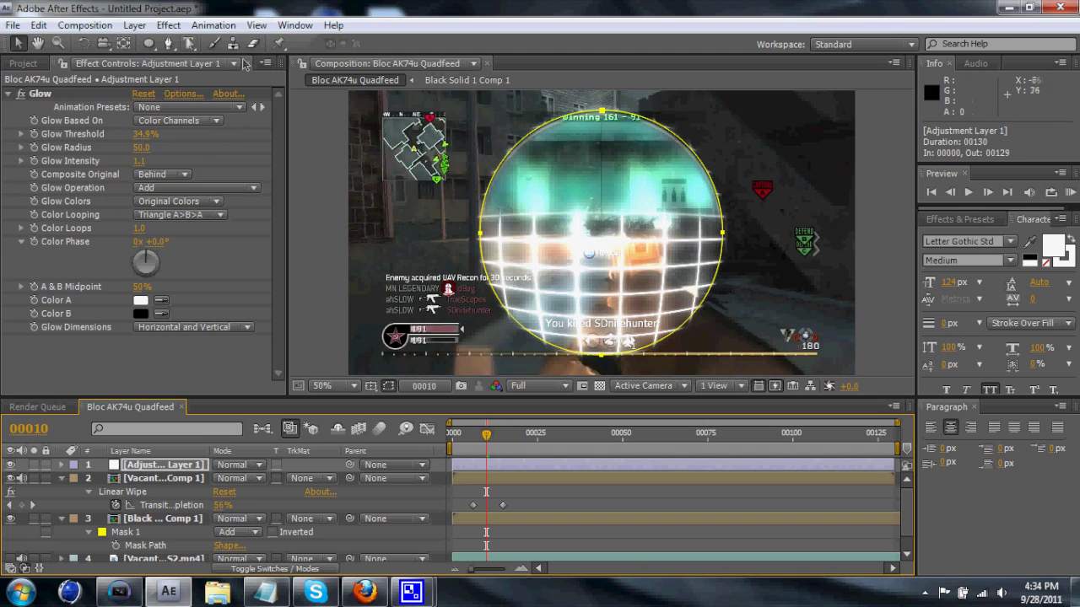
Draw a rectangular mask band across the scope on the adjustment layer
left_click_drag(171, 47, 152, 47)
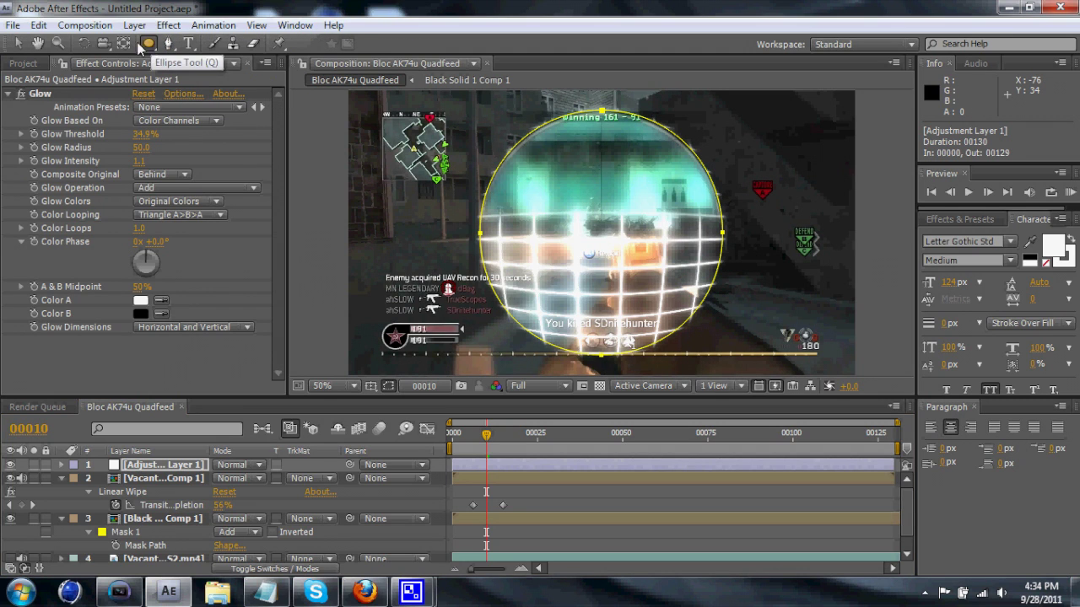
left_click(143, 44)
left_click_drag(145, 47, 211, 45)
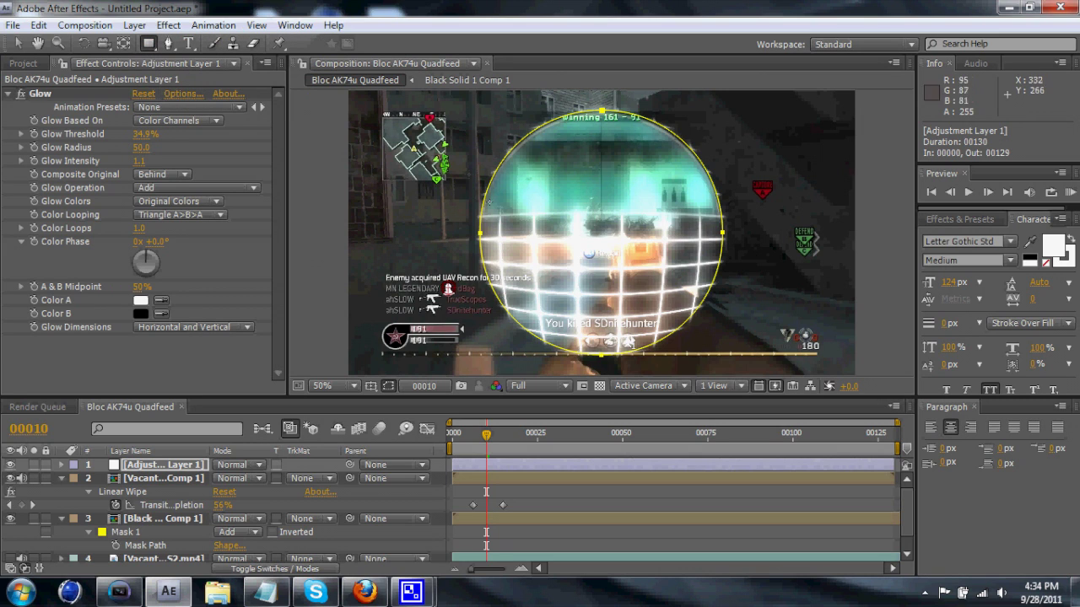
left_click_drag(459, 175, 746, 221)
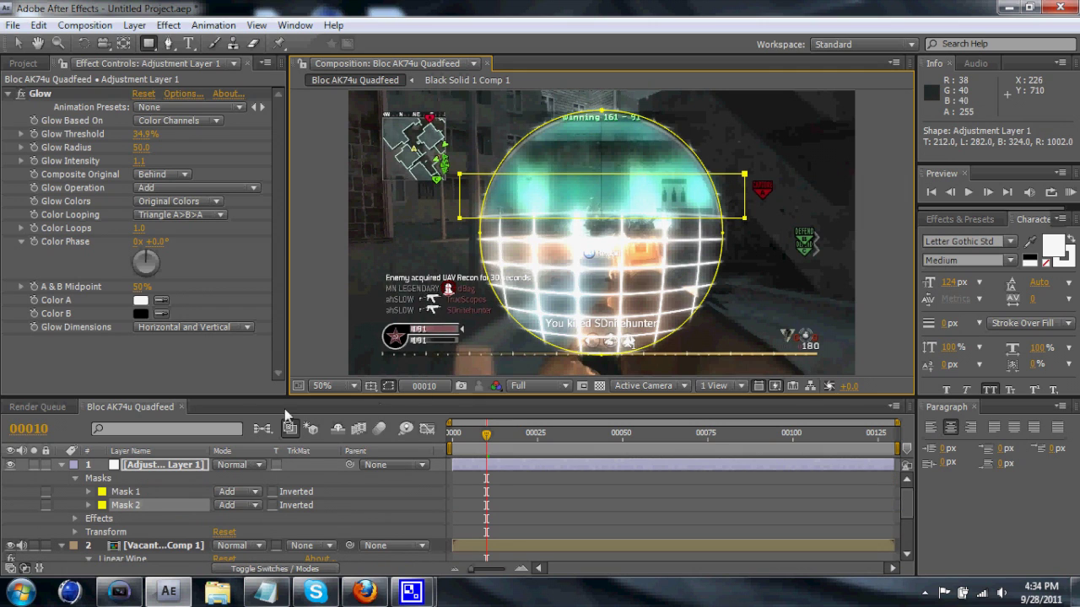
Set Mask 2 to Intersect and feather its edge to about 42 pixels
left_click(252, 507)
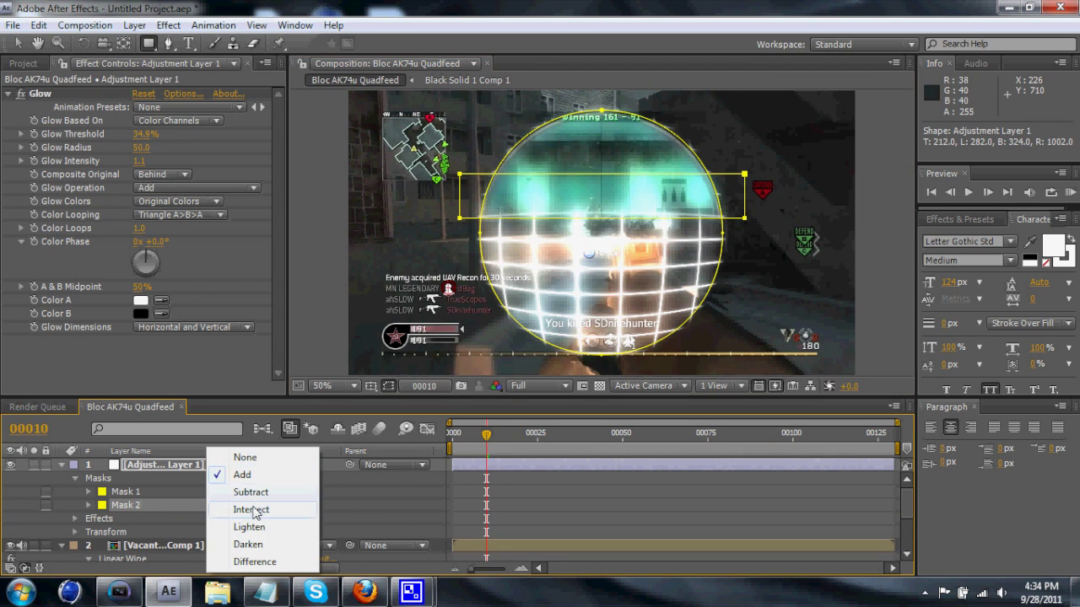
left_click(253, 508)
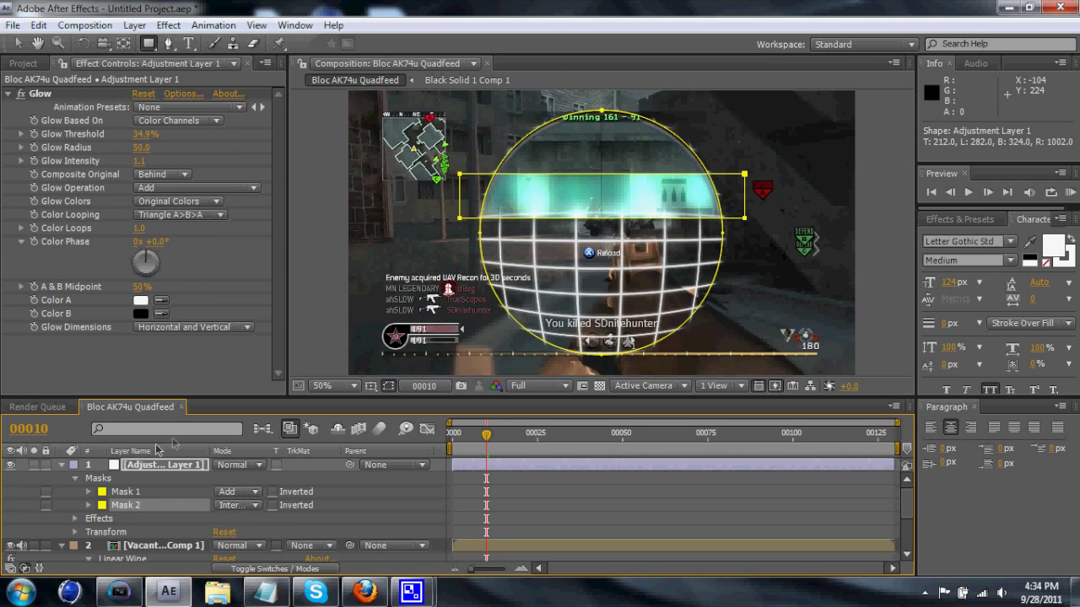
key("m")
key("m")
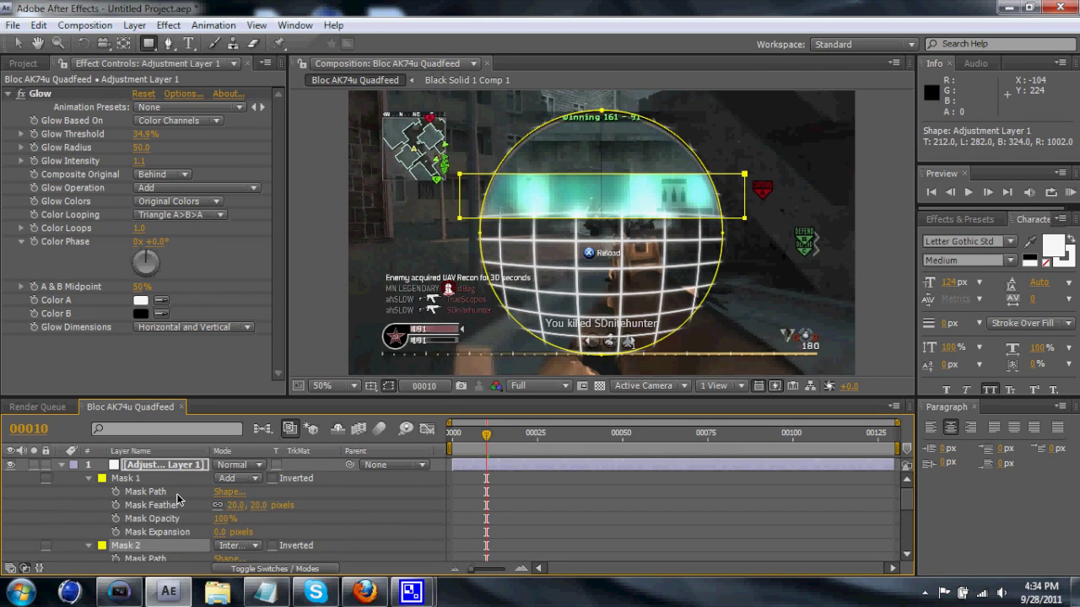
scroll(191, 507, "down", 3)
left_click_drag(247, 490, 290, 503)
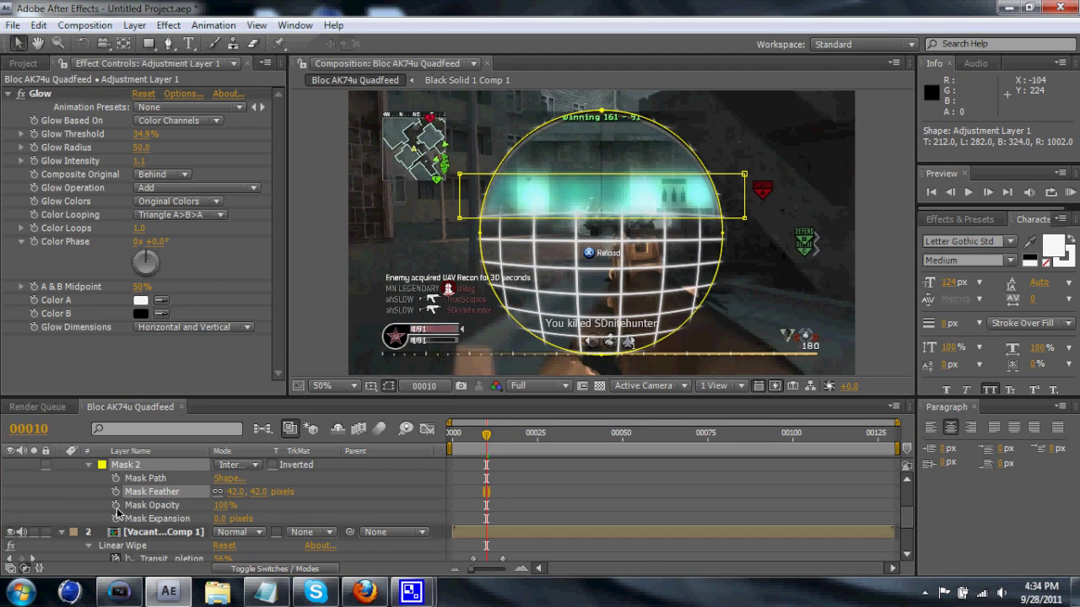
scroll(118, 511, "up", 3)
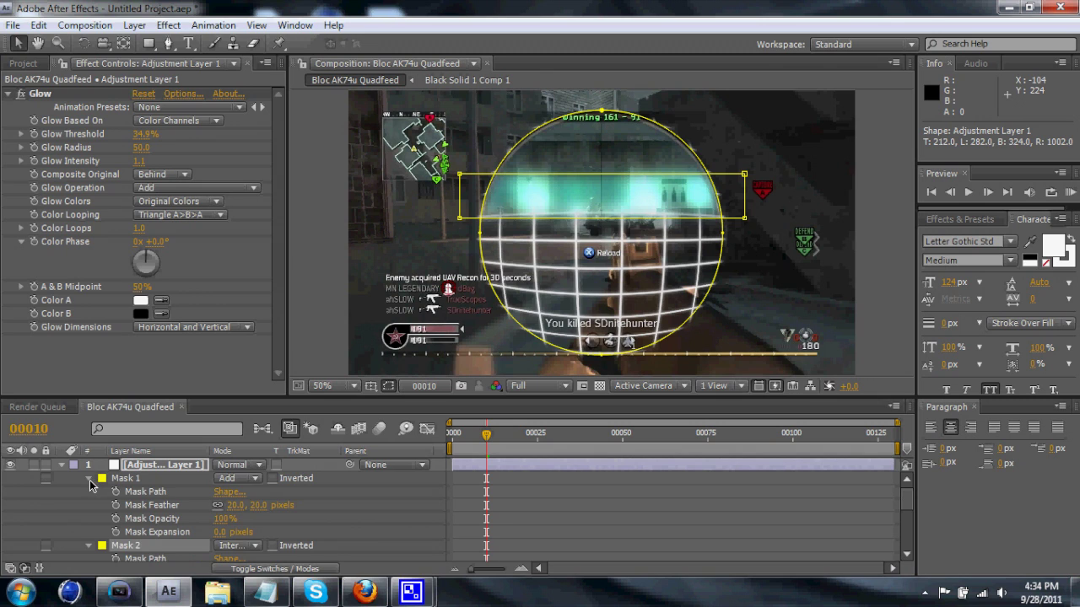
Collapse the masks and set a Mask Path keyframe for Mask 2 at frame 10
left_click(89, 480)
left_click(89, 491)
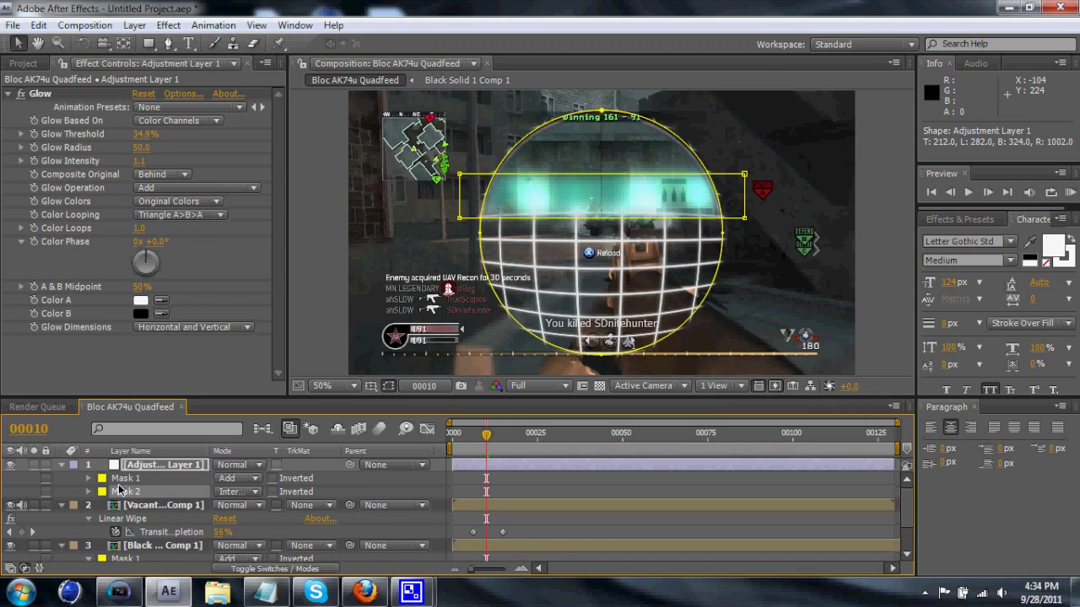
key("m")
key("m")
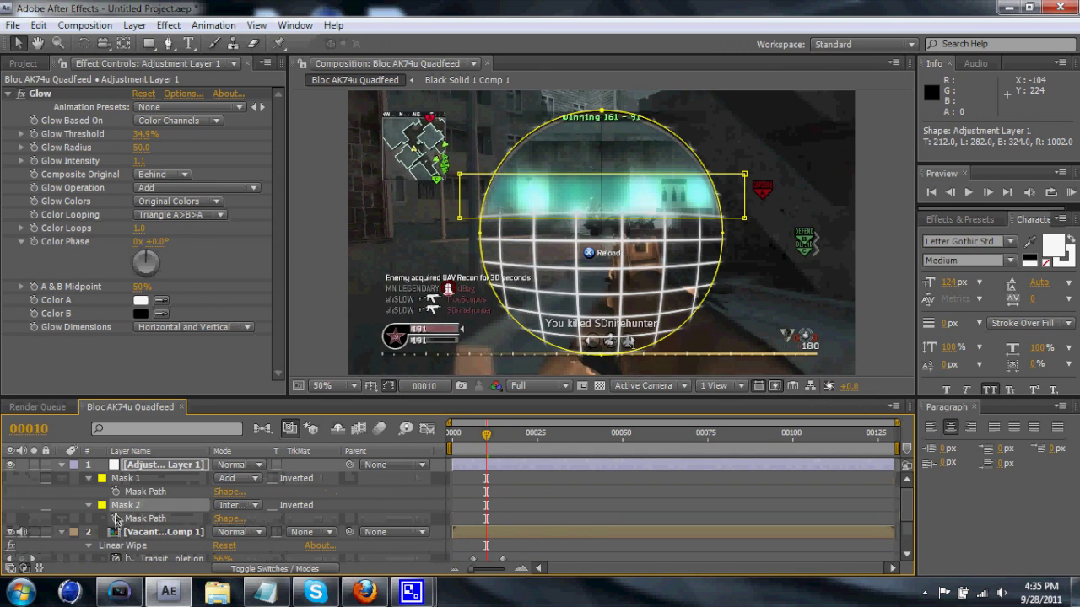
left_click(116, 518)
scroll(417, 483, "down", 2)
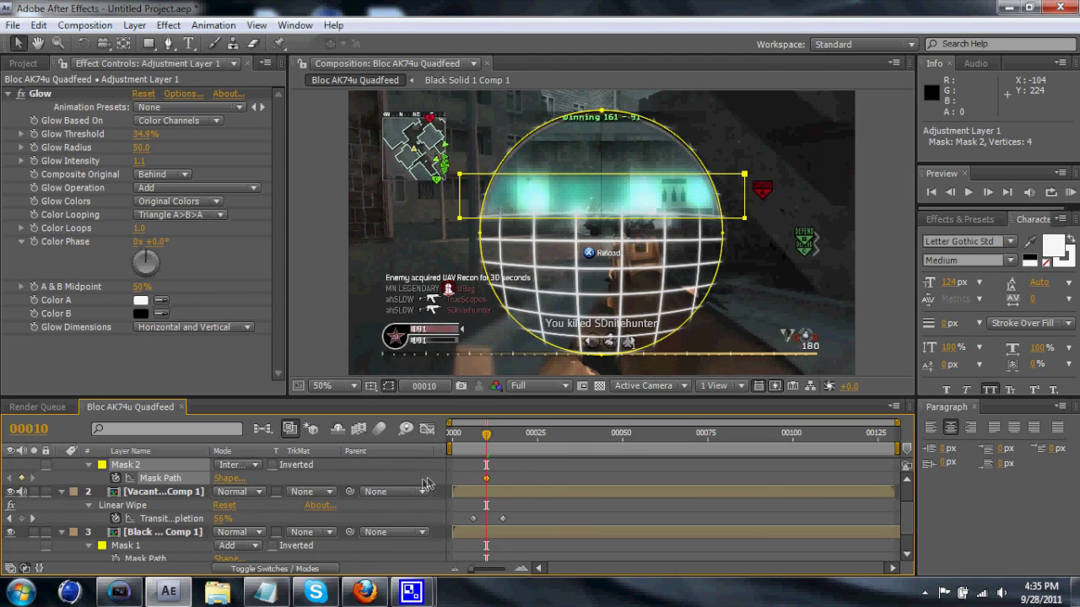
Keyframe Mask 2's band at the scope's top early, then near its bottom at frame 15
scroll(495, 467, "up", 2)
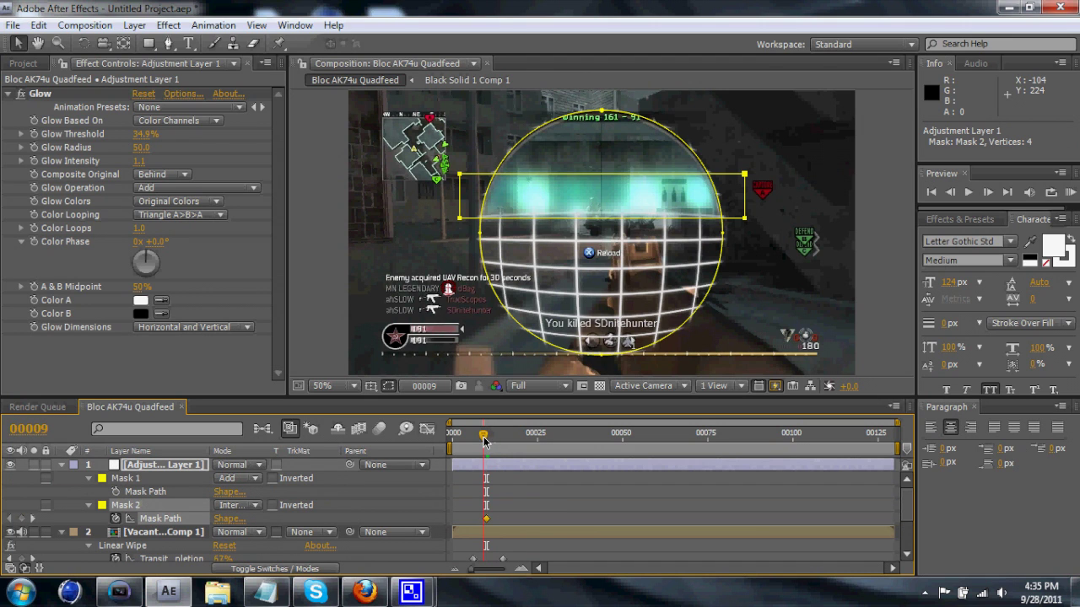
left_click_drag(484, 441, 474, 440)
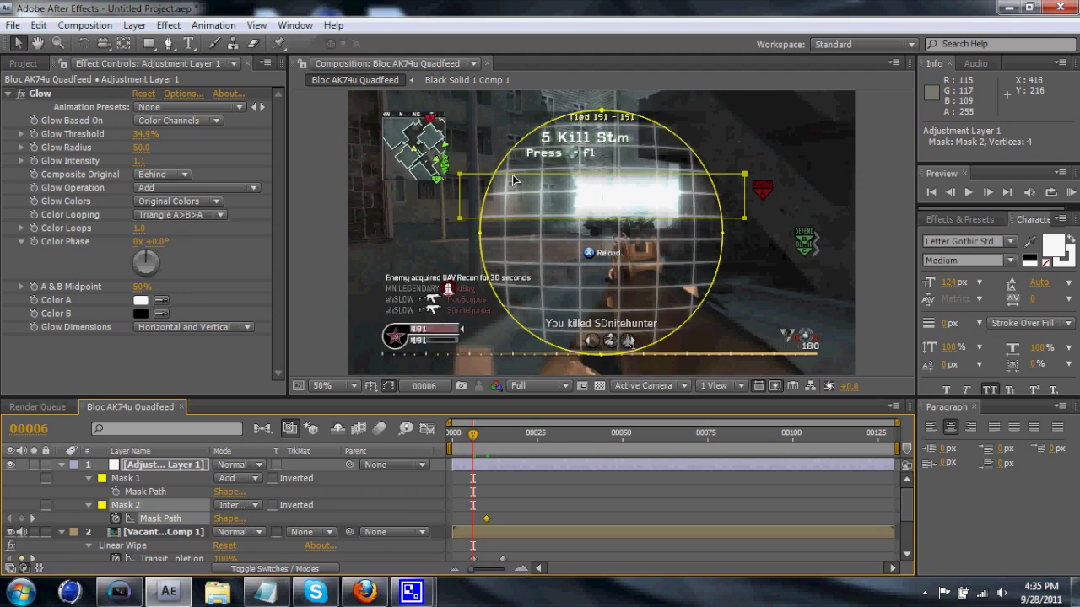
left_click_drag(512, 187, 516, 72)
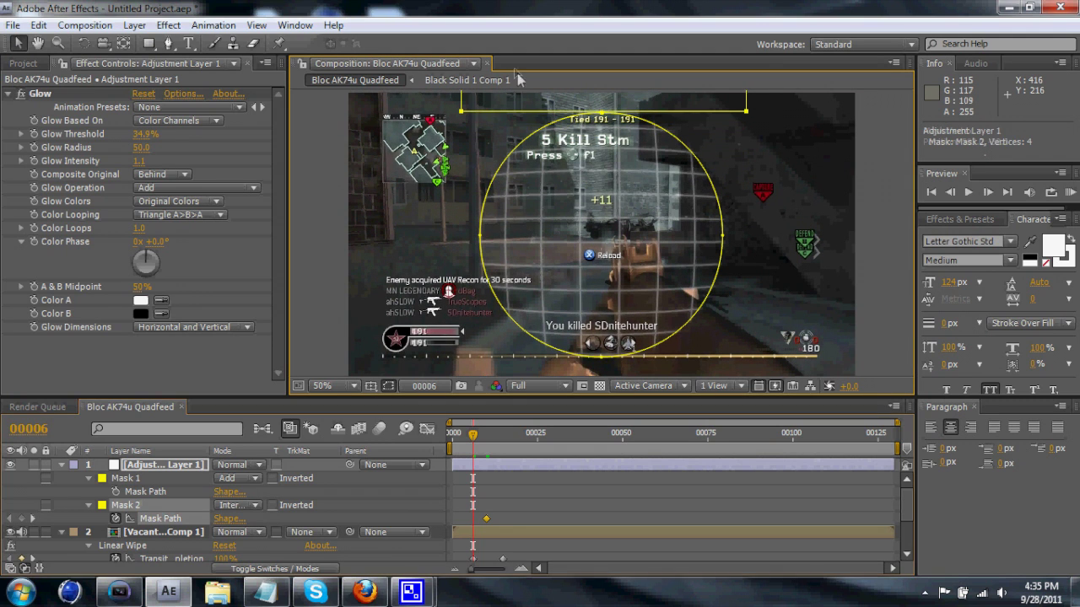
left_click_drag(475, 434, 507, 437)
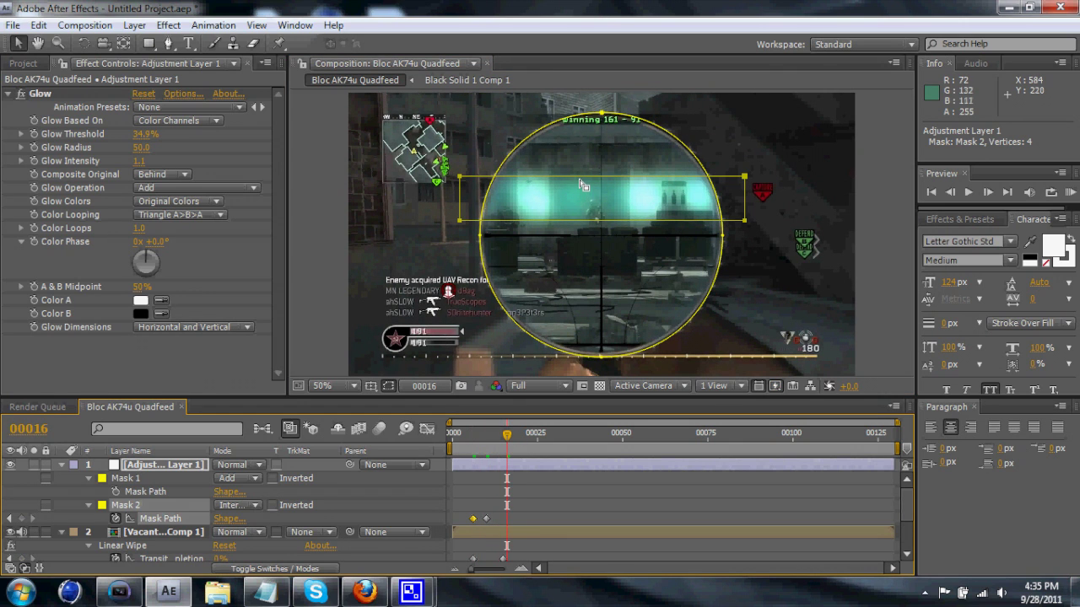
left_click_drag(578, 181, 589, 362)
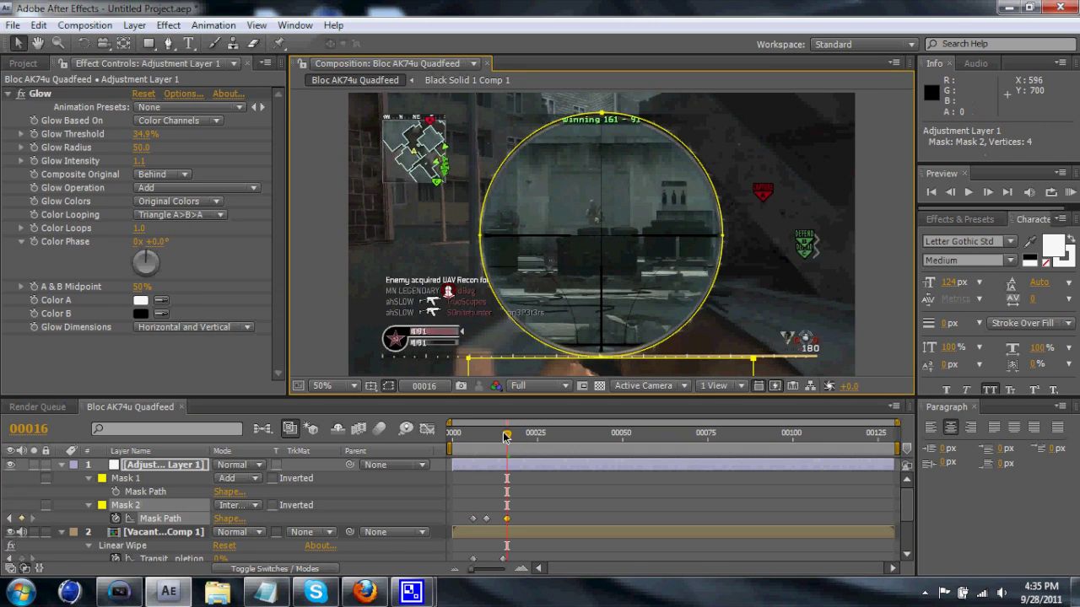
left_click_drag(502, 435, 496, 471)
left_click(542, 472)
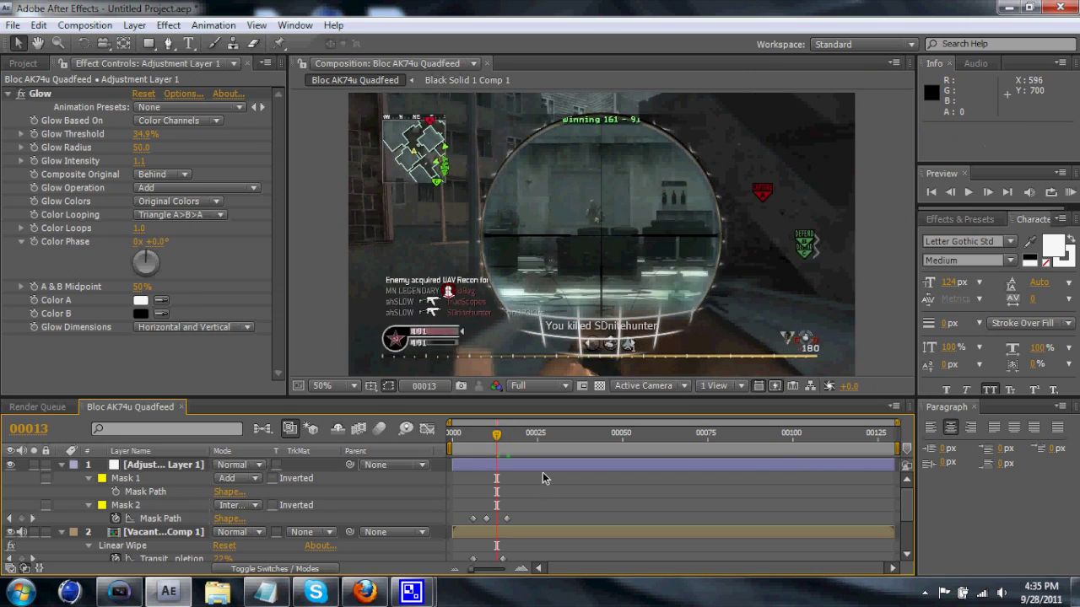
Collapse the layers and make the Vacant M40 DHS2.mp4 footage visible at frame 16
left_click(60, 465)
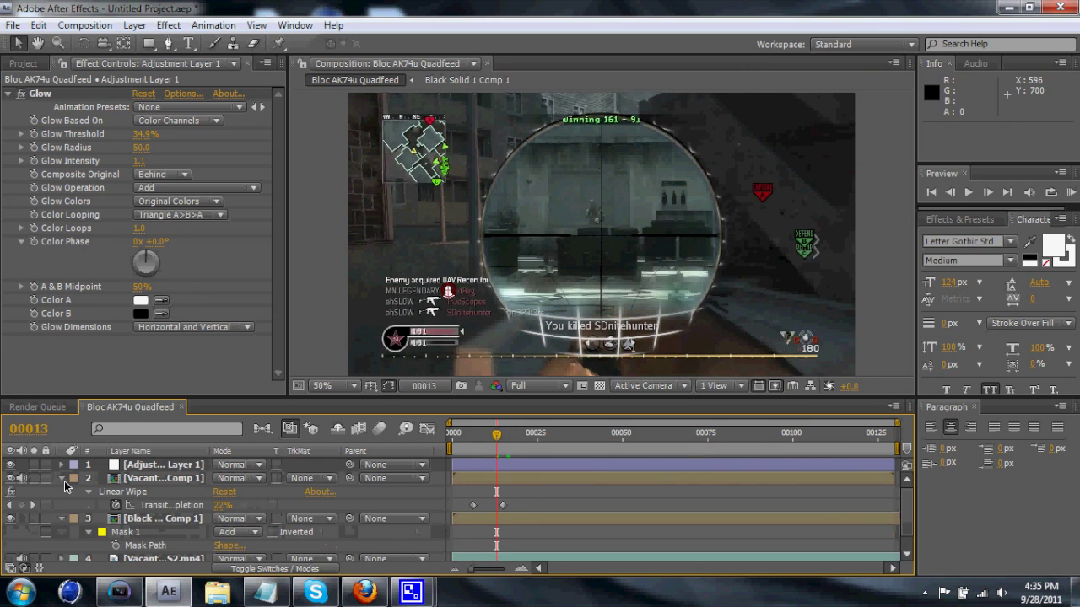
left_click(63, 478)
left_click(61, 492)
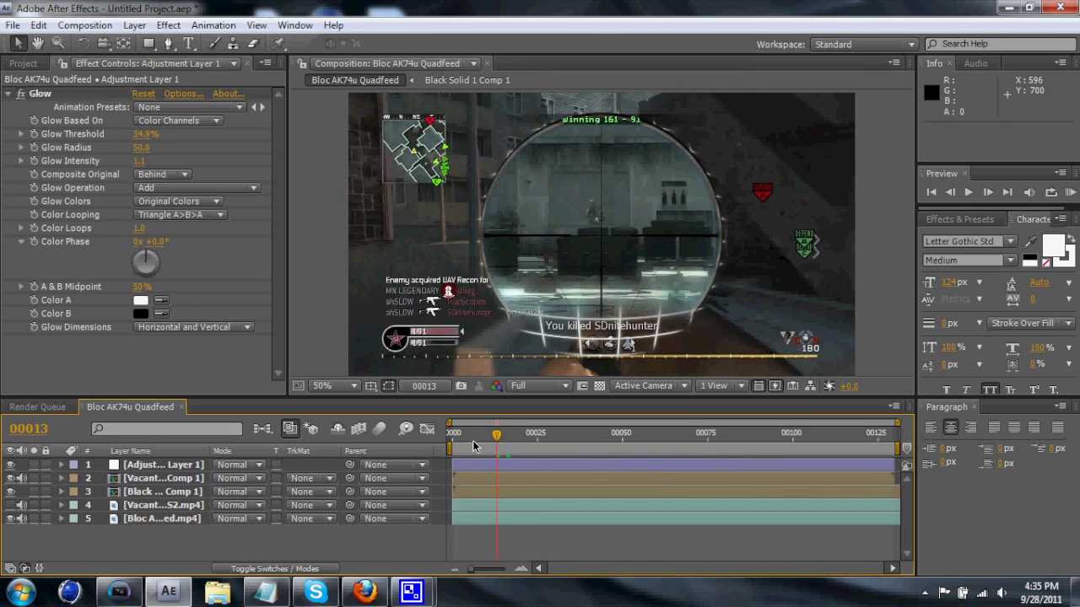
left_click_drag(498, 436, 507, 436)
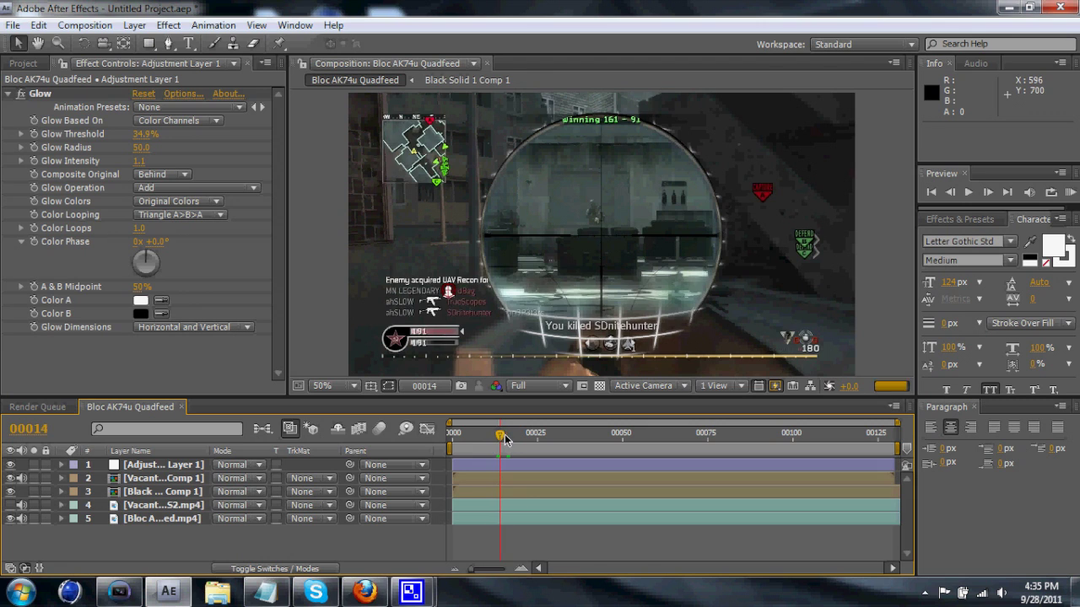
left_click(148, 491)
left_click(125, 508)
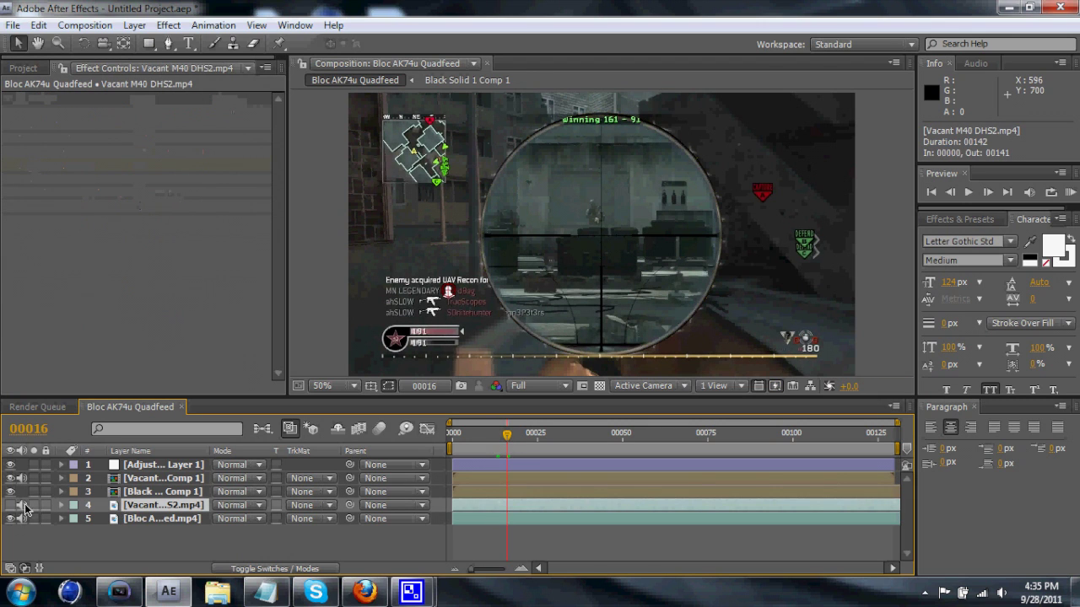
left_click(11, 506)
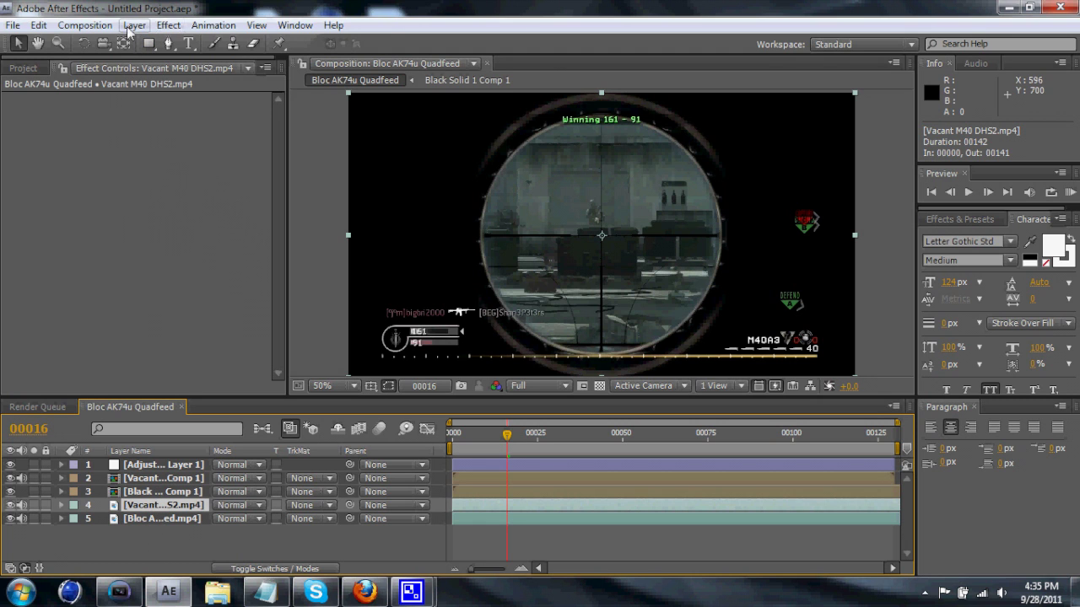
Create a new comp-sized black solid layer
left_click(169, 25)
mouse_move(135, 25)
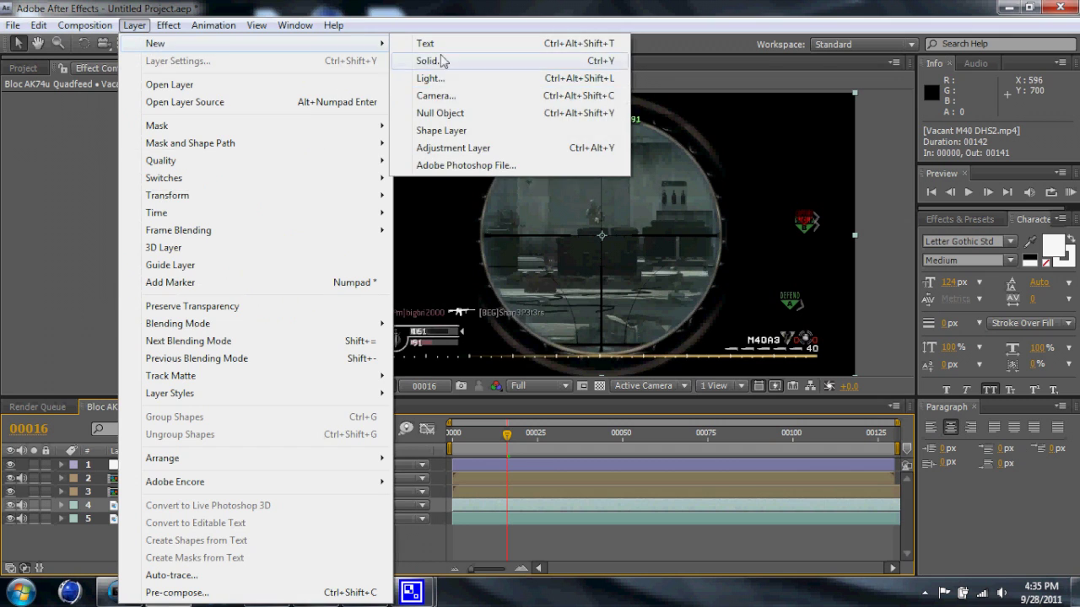
left_click(429, 60)
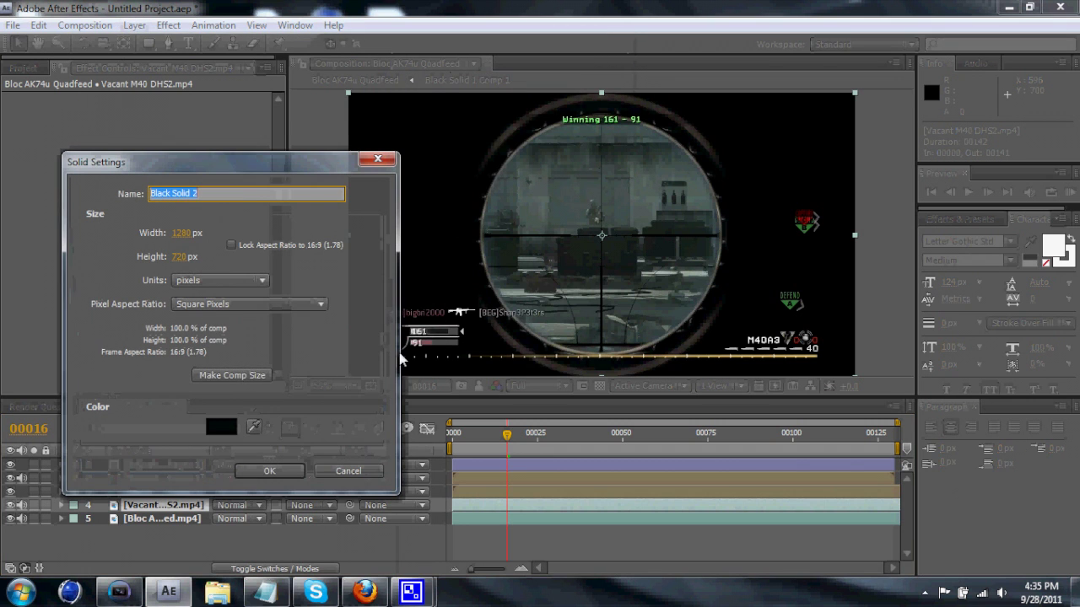
left_click(269, 470)
Apply a Grid anchored at 681, 377 and move Black Solid 2 third in the stack
left_click(169, 25)
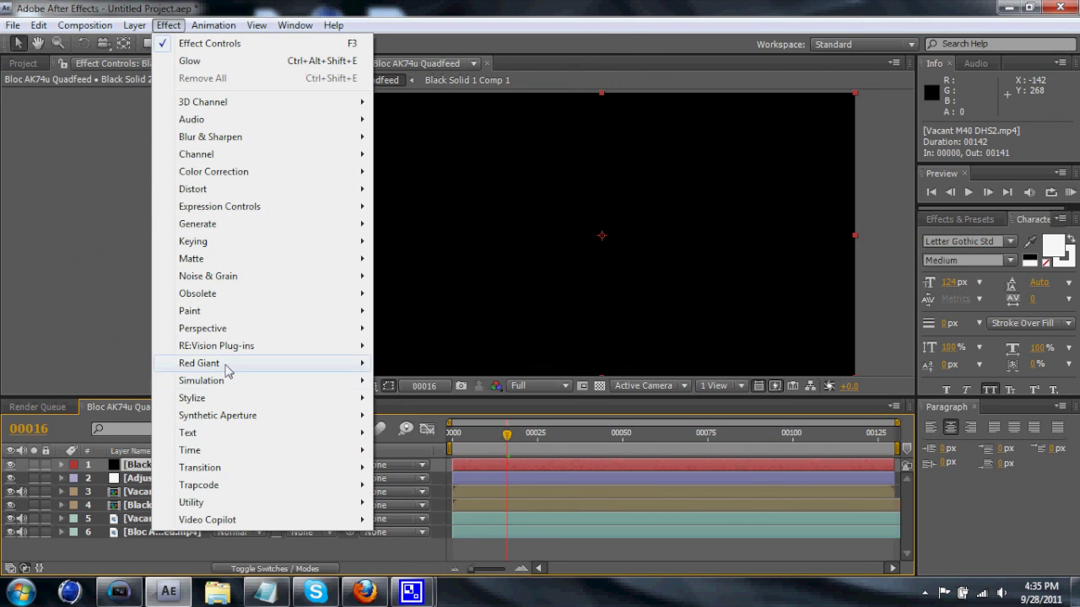
mouse_move(240, 229)
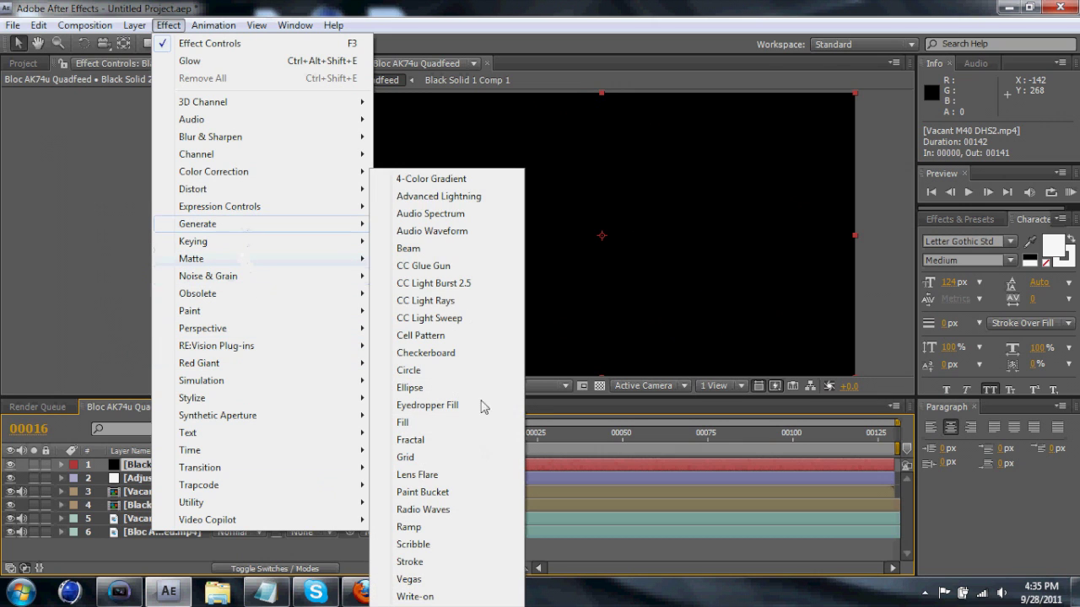
left_click(415, 458)
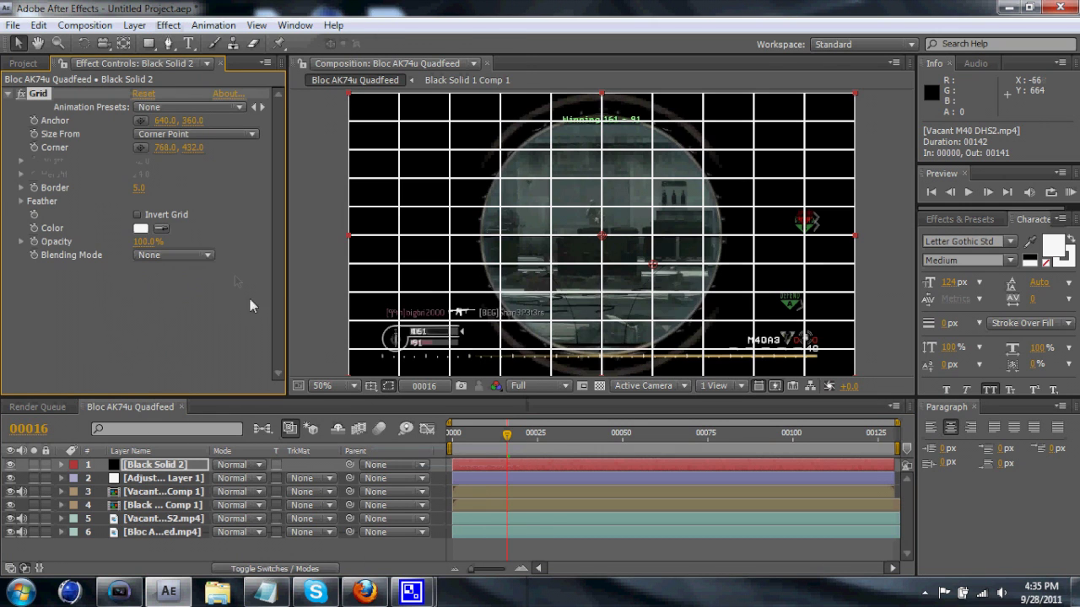
left_click_drag(160, 122, 191, 122)
type("377")
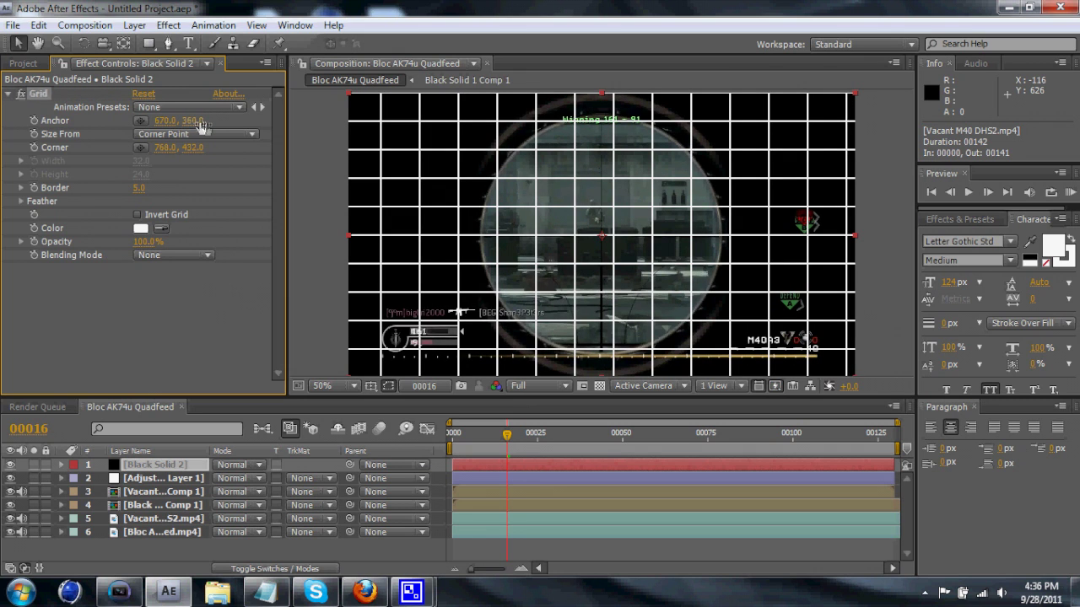
key("Return")
left_click_drag(162, 120, 179, 121)
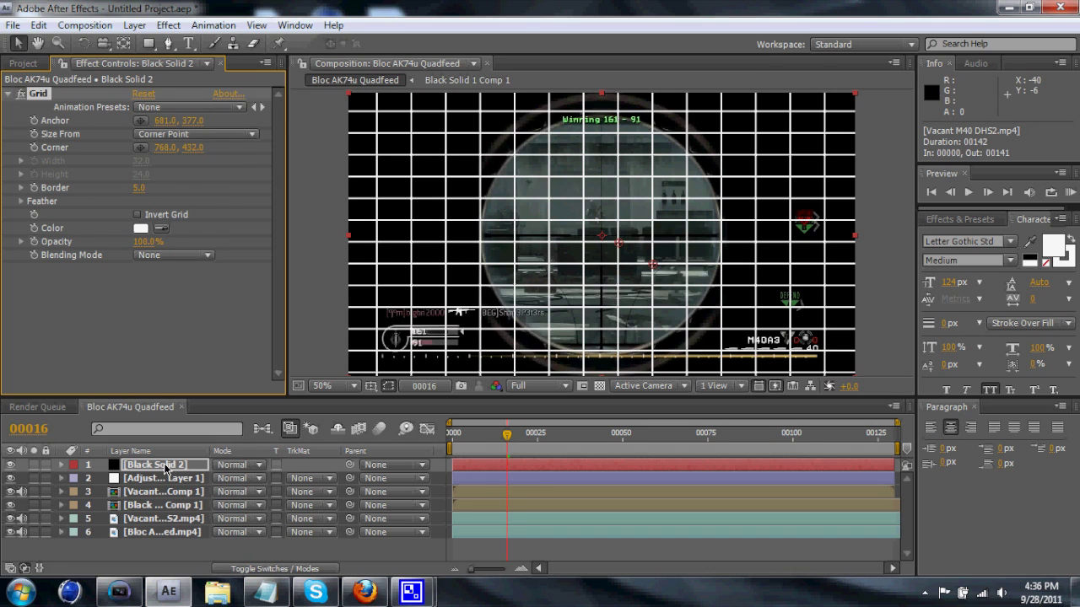
left_click_drag(164, 463, 164, 505)
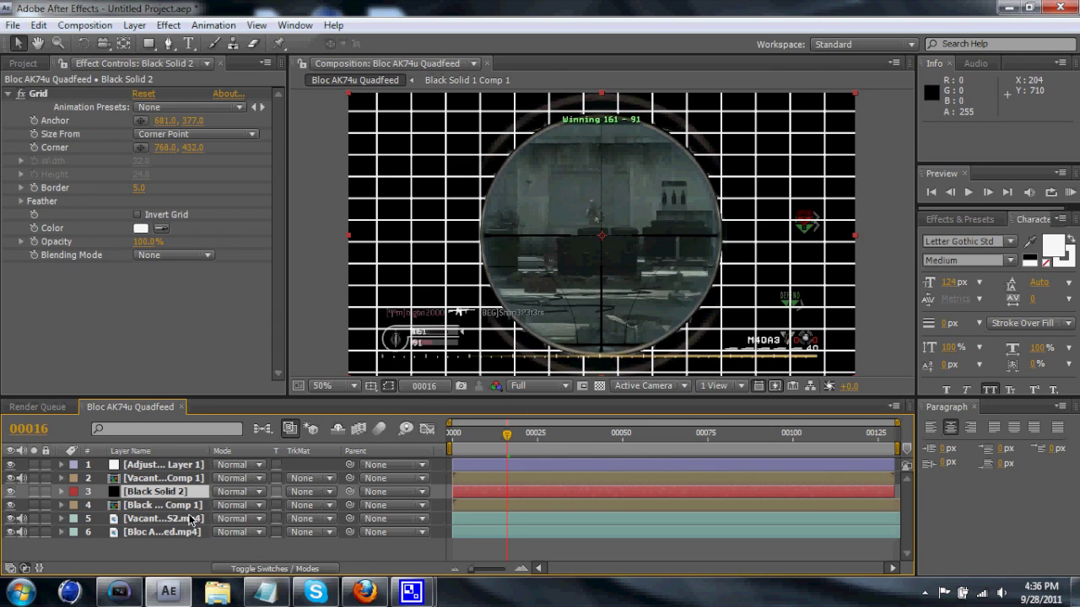
Add a Glow effect to the Black Solid 2 grid layer
left_click(133, 25)
left_click(135, 24)
left_click(169, 24)
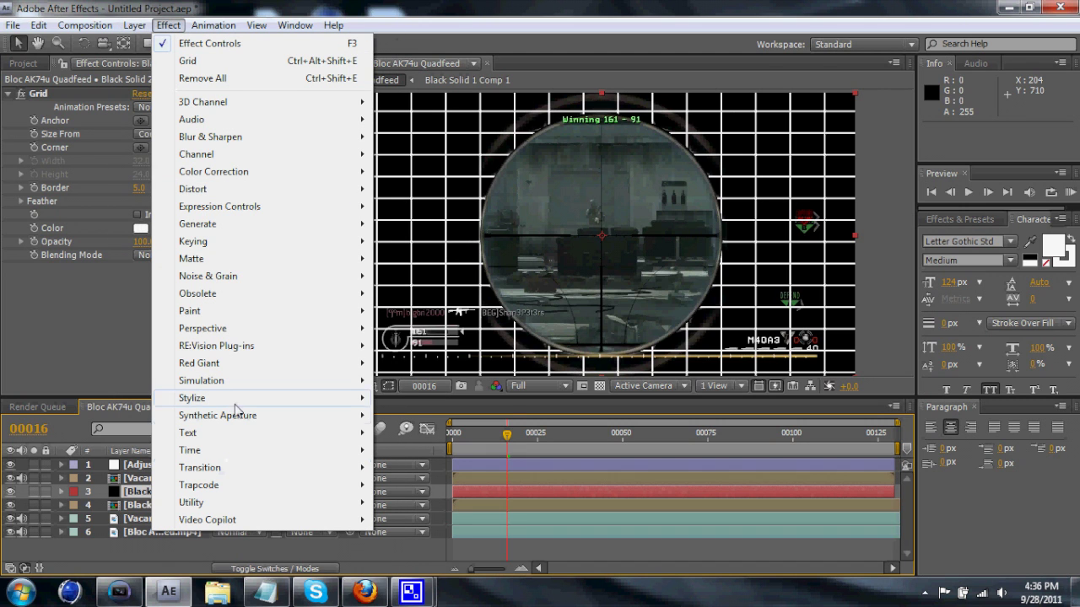
mouse_move(236, 398)
left_click(396, 253)
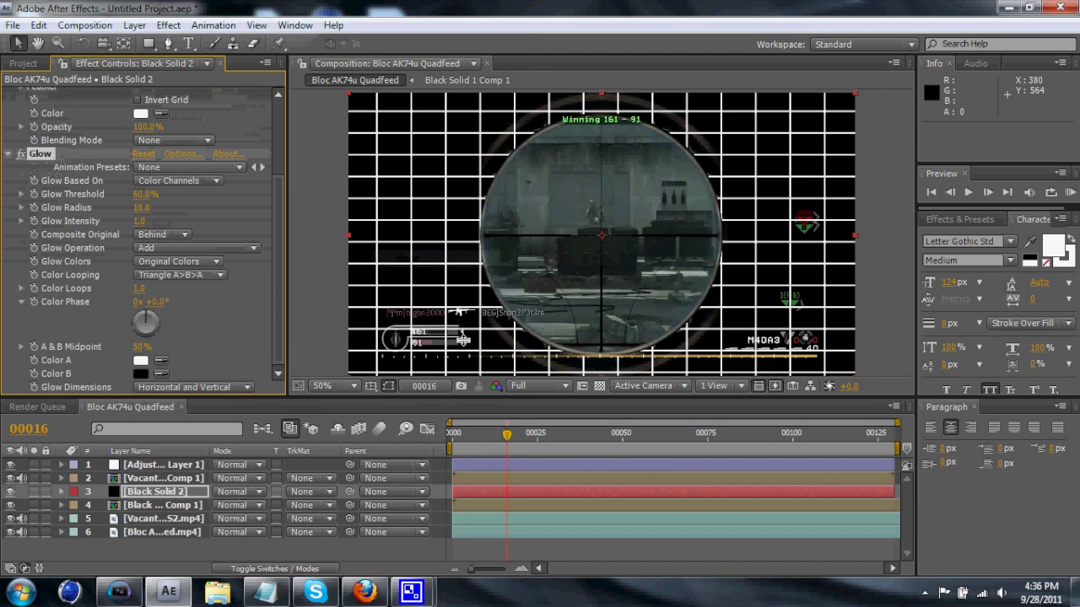
Pre-compose Black Solid 2 into 'Black Solid 2 Comp 1', moving all attributes
left_click(134, 24)
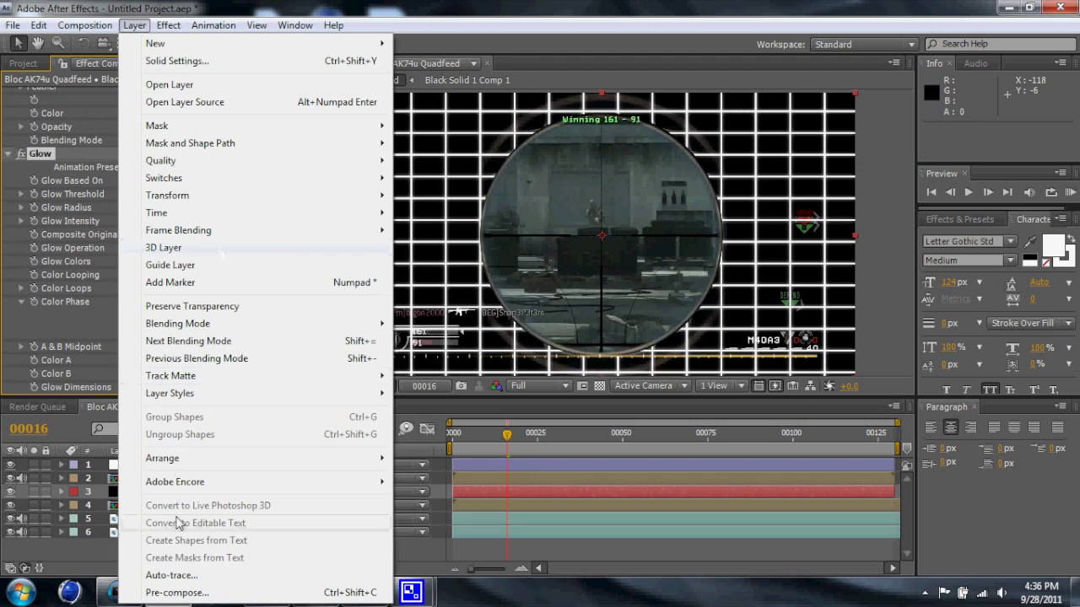
left_click(177, 593)
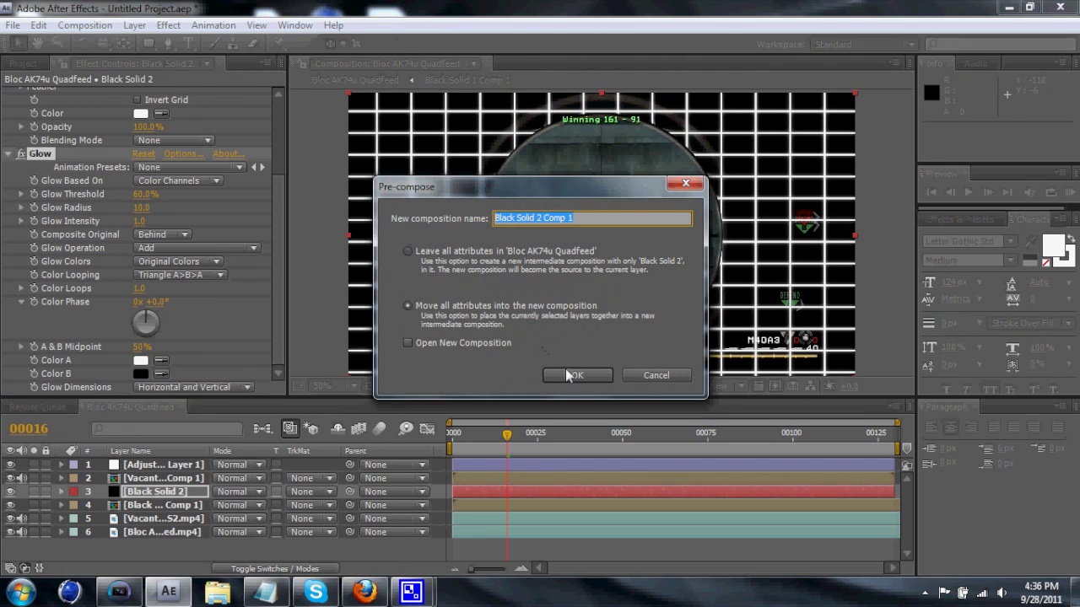
left_click(568, 375)
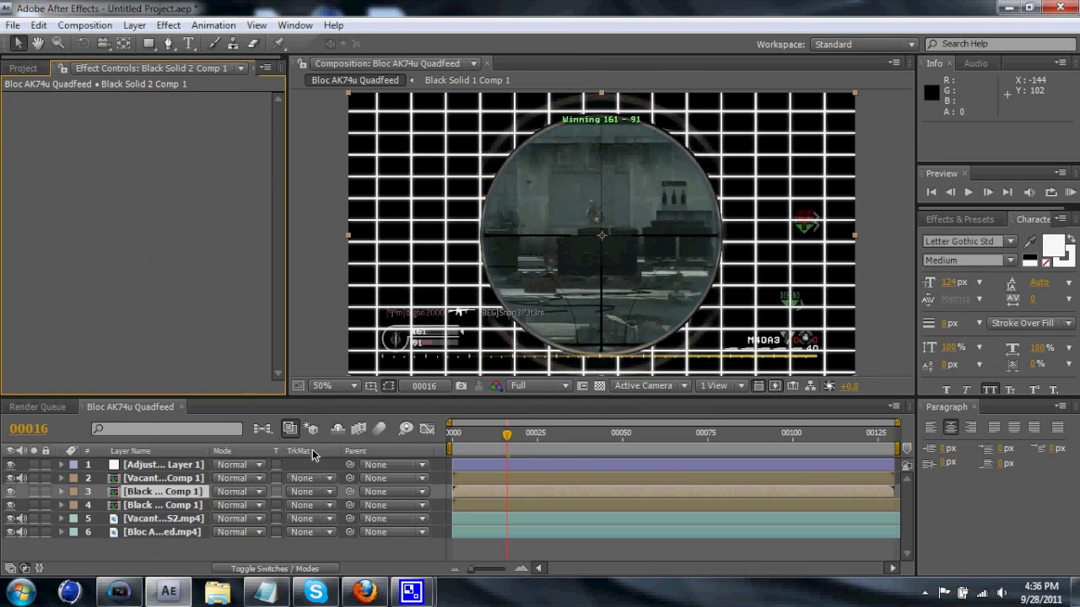
left_click(180, 27)
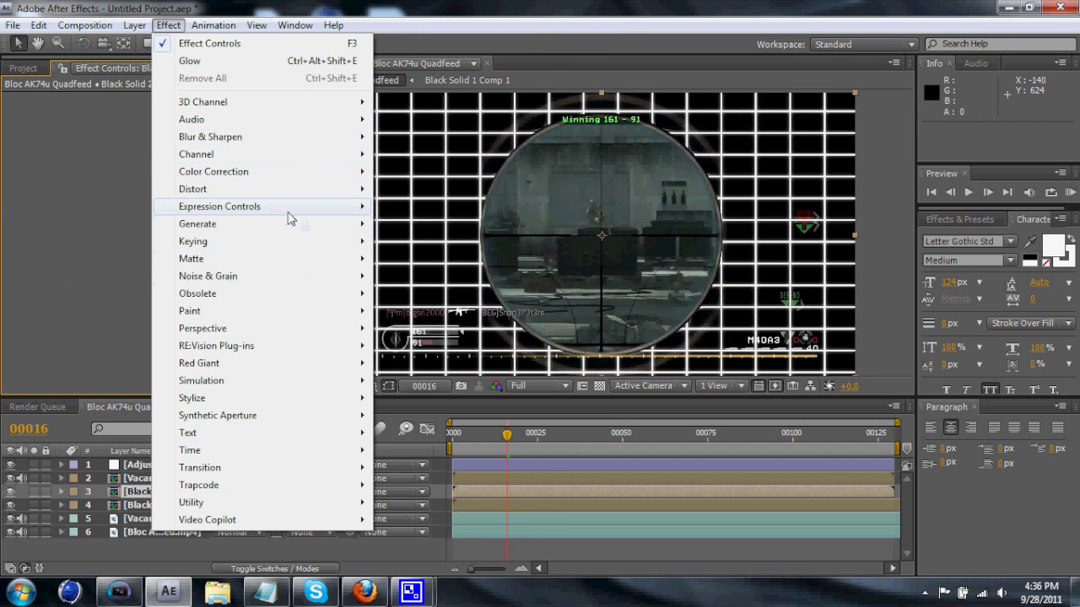
Apply Bulge to the grid comp with horizontal radius 710 and vertical radius 641
mouse_move(292, 187)
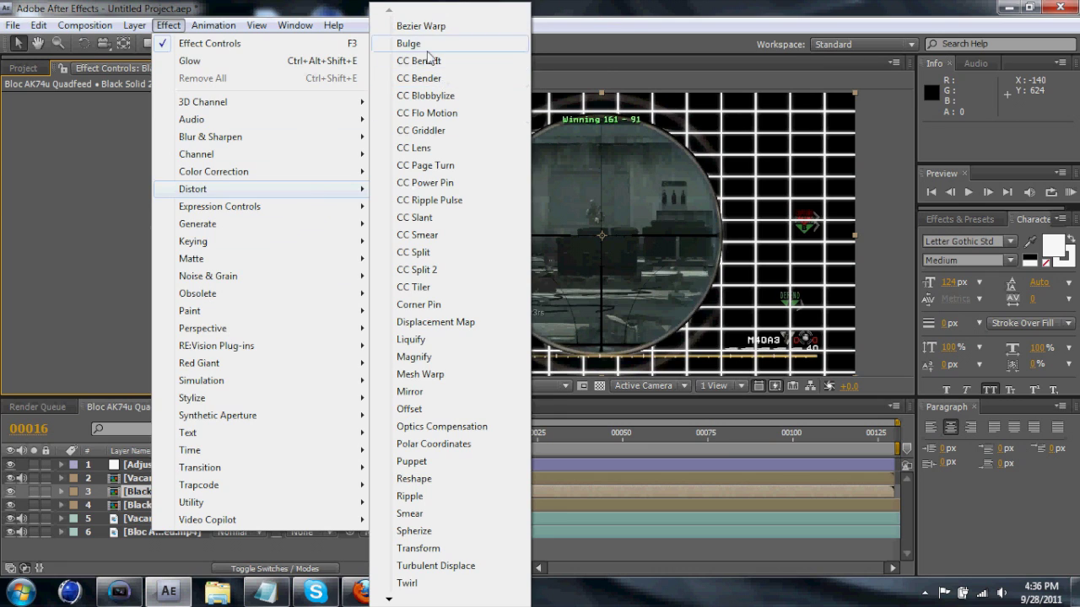
left_click(412, 43)
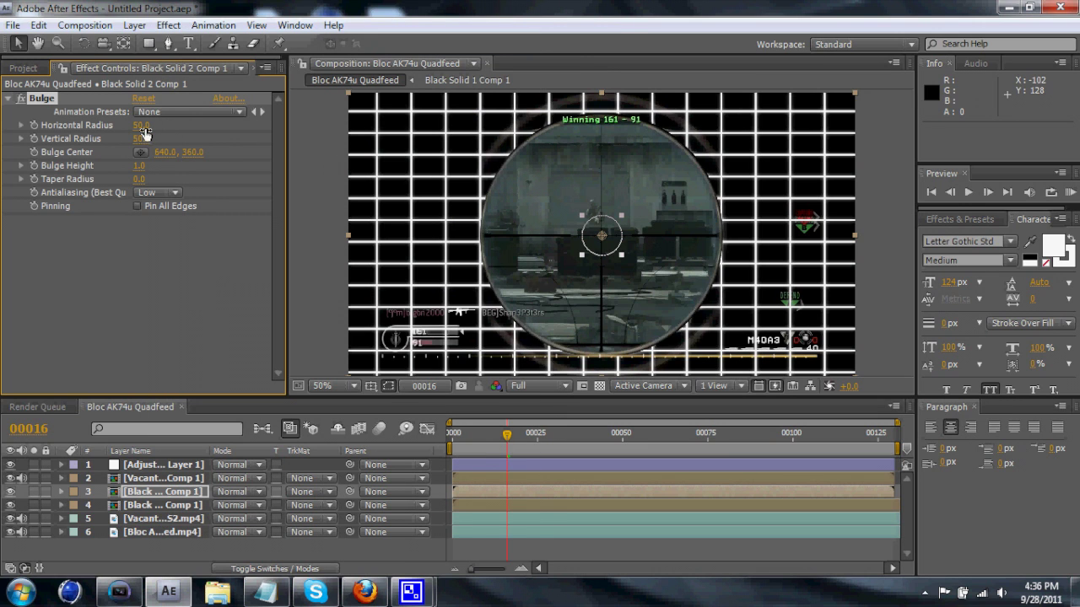
left_click_drag(143, 133, 692, 156)
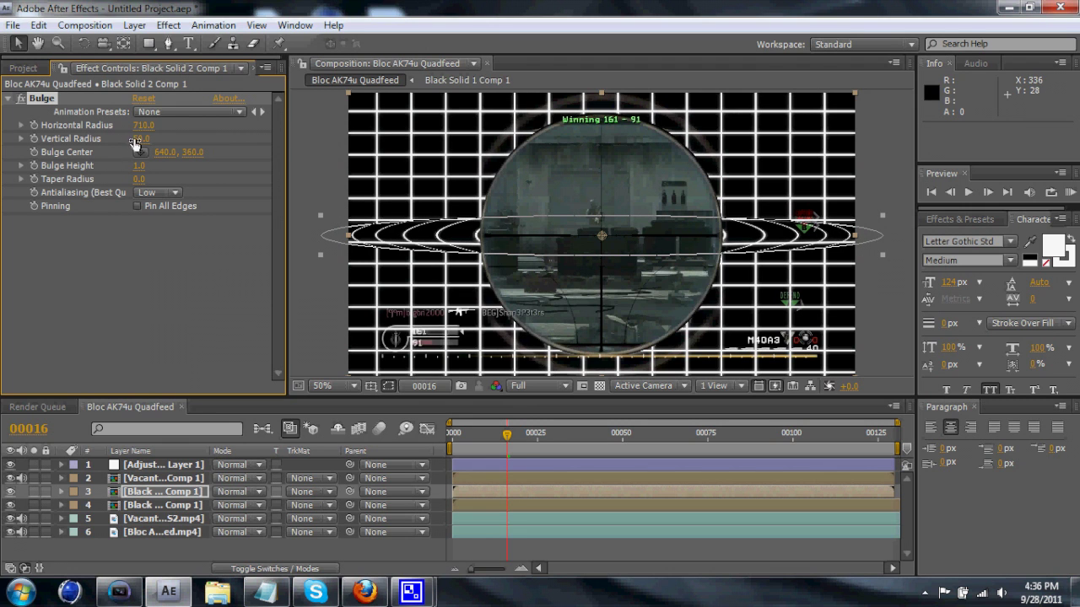
left_click_drag(135, 144, 662, 202)
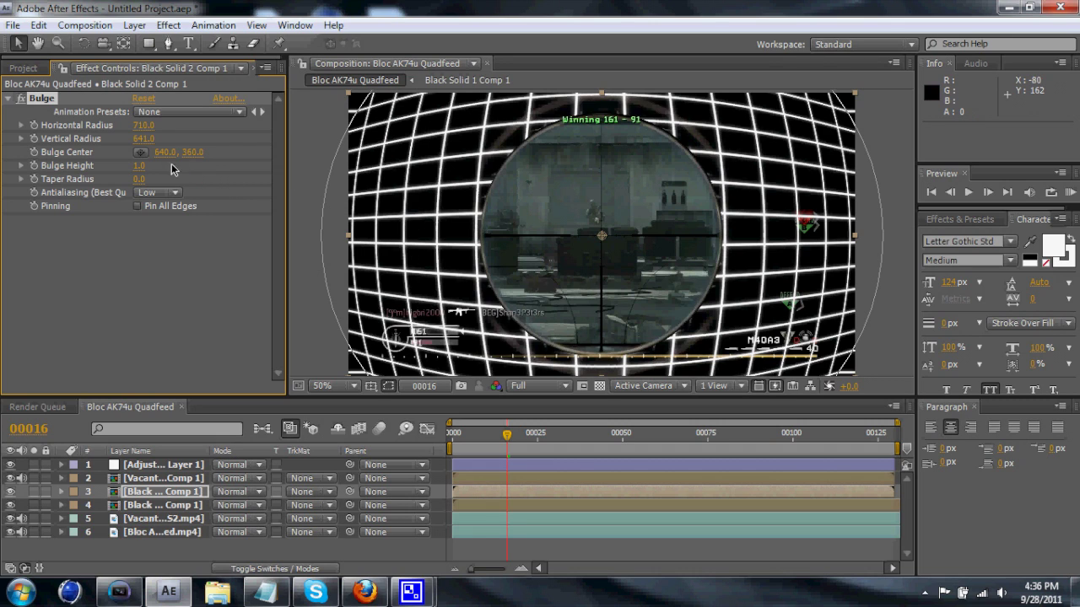
Scrub back through frames 14 and 12 to check the bulge on the grid comp
left_click(135, 494)
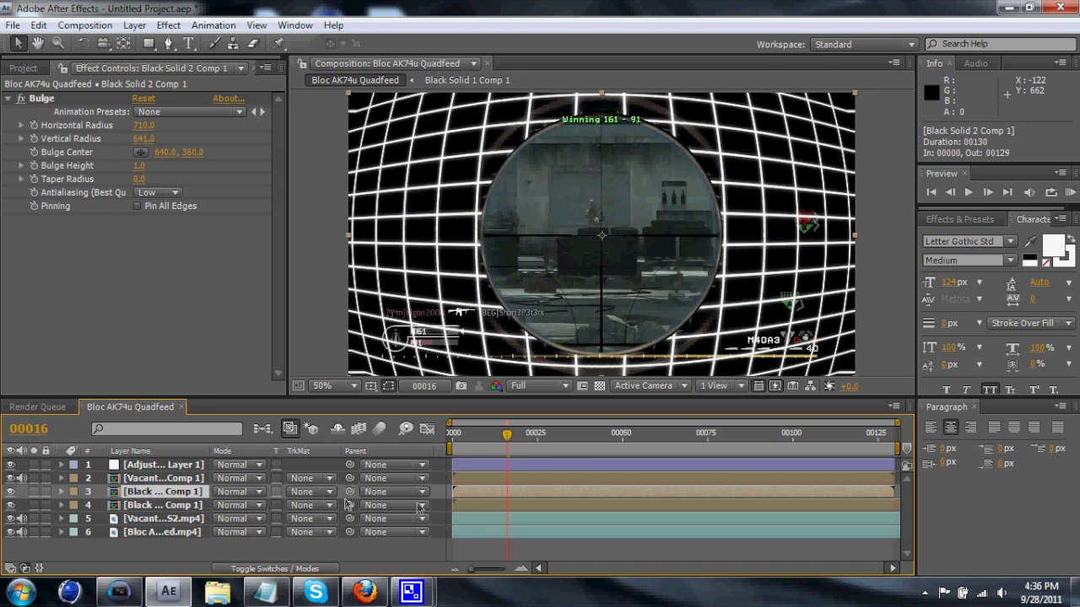
mouse_move(507, 438)
left_mouse_down()
mouse_move(490, 438)
mouse_move(501, 445)
left_mouse_up()
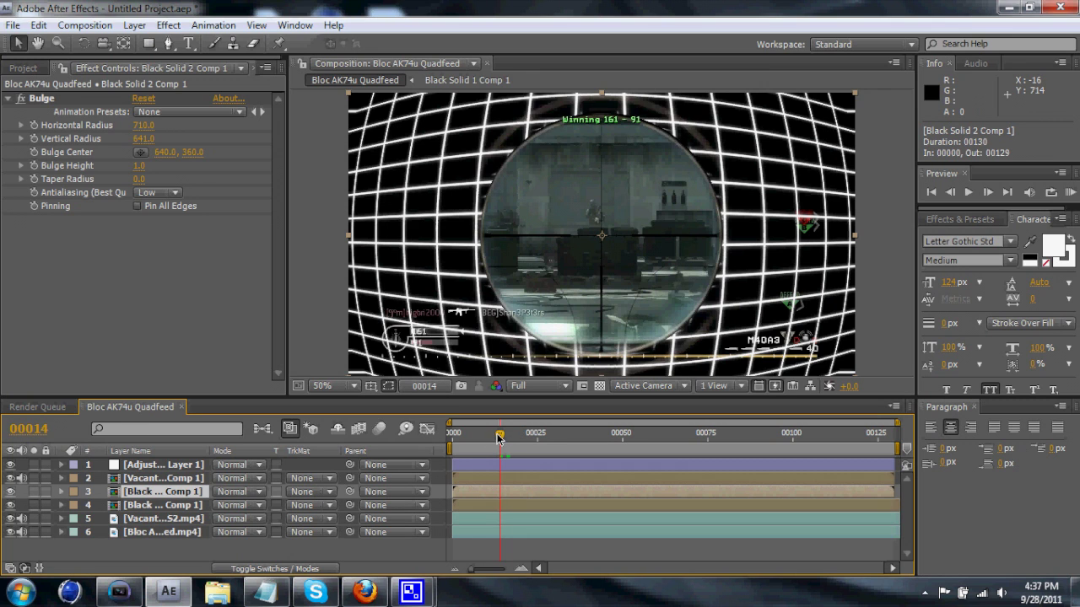
left_click_drag(500, 438, 493, 438)
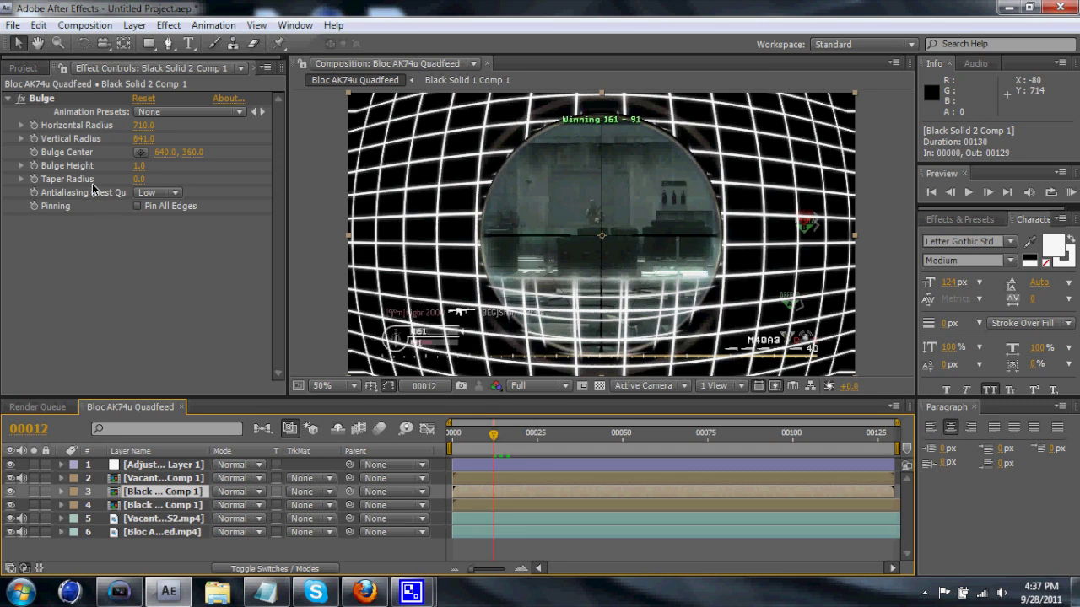
left_click_drag(459, 436, 497, 440)
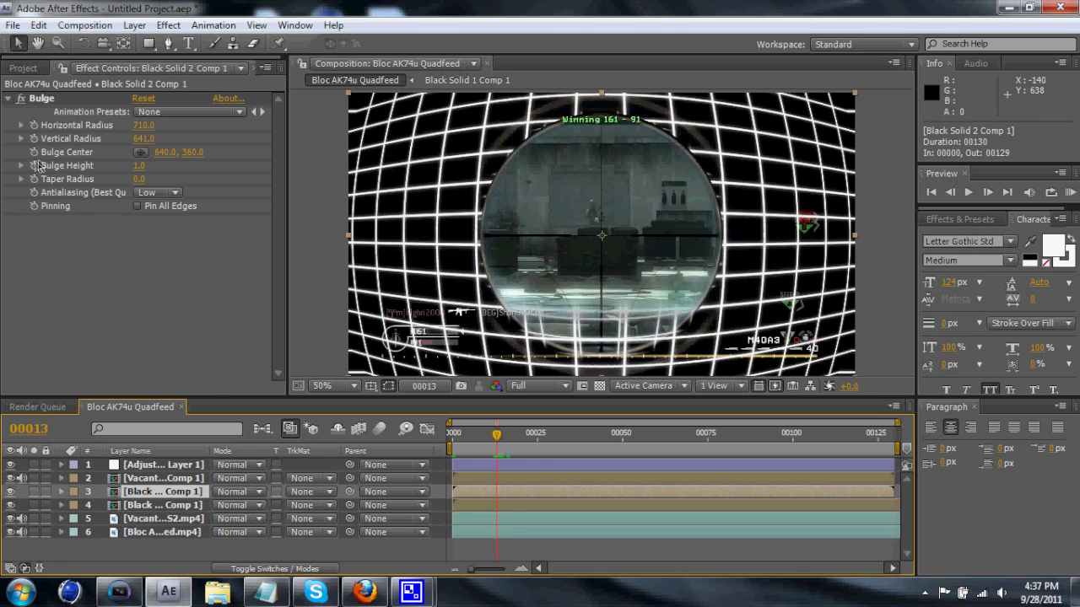
Keyframe the grid's Bulge Height at 1.0 on frame 19 and set it to 0 at frame 13
left_click(34, 165)
key("u")
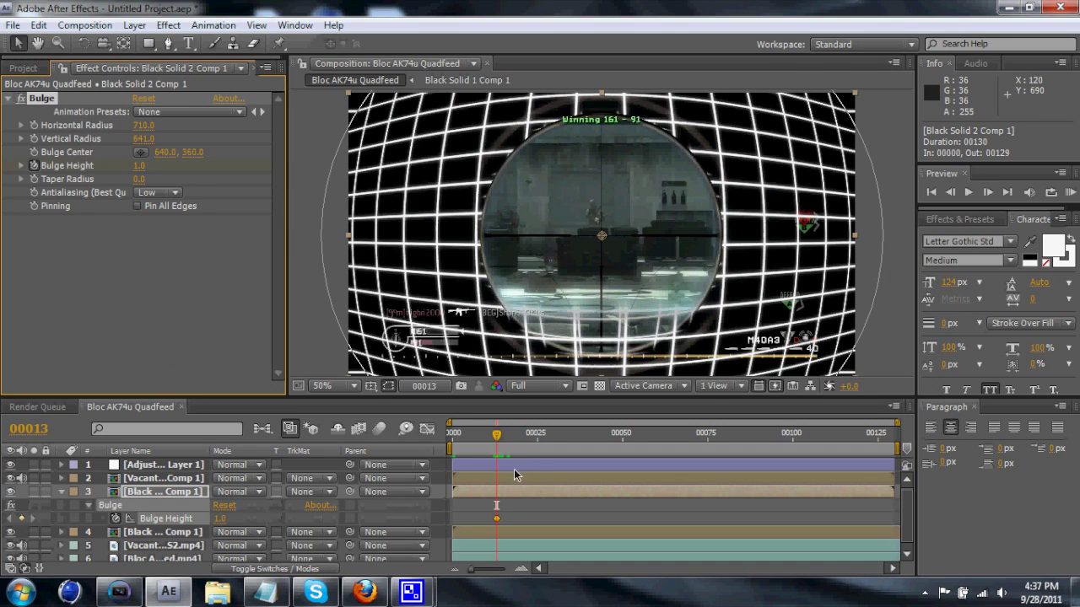
left_click_drag(495, 521, 517, 525)
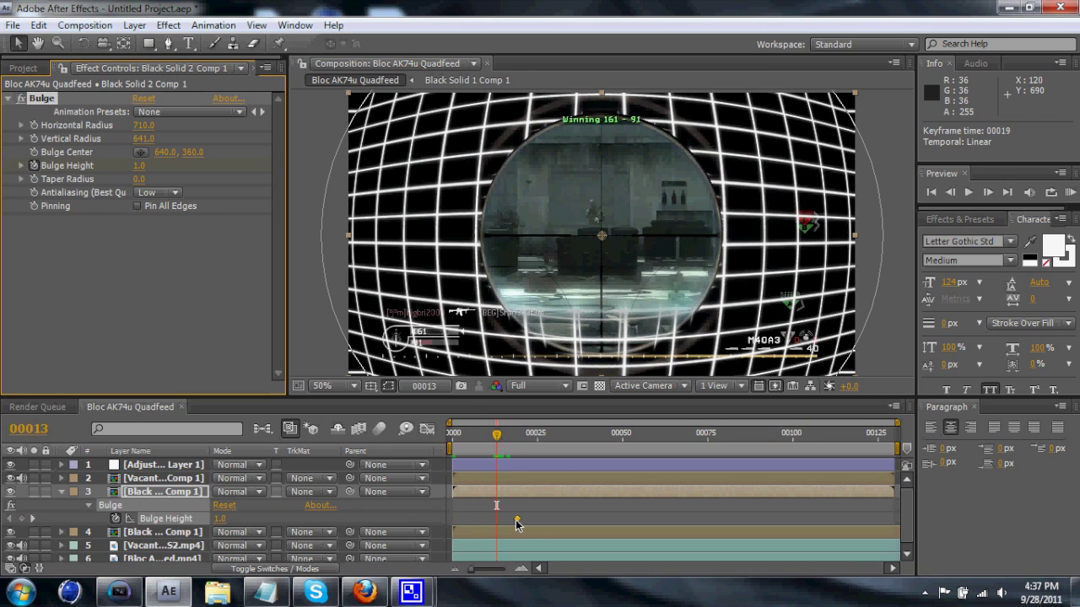
left_click(138, 166)
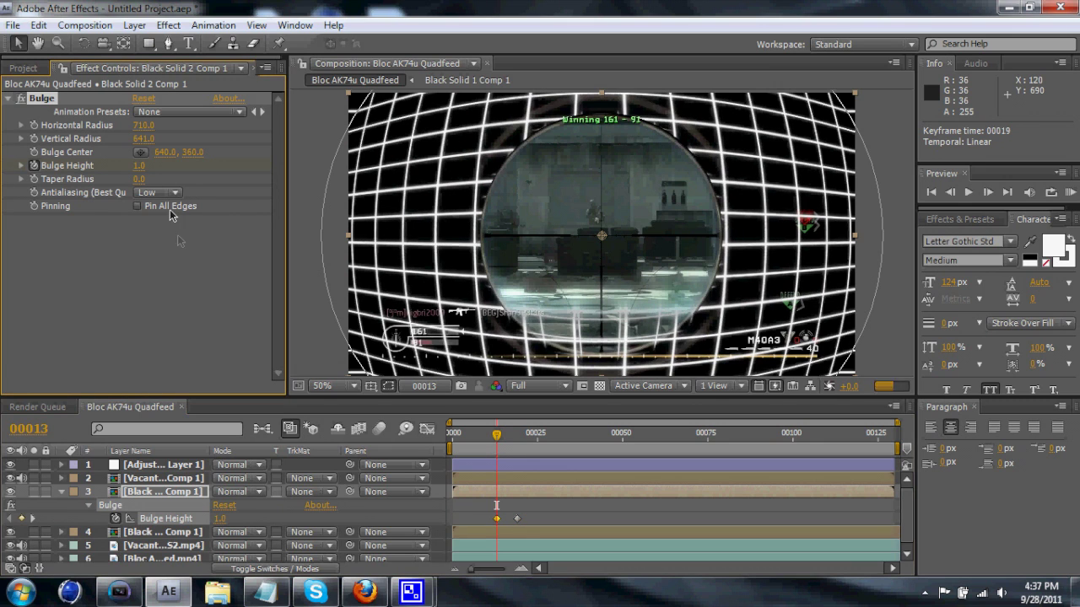
left_click(137, 166)
type("0")
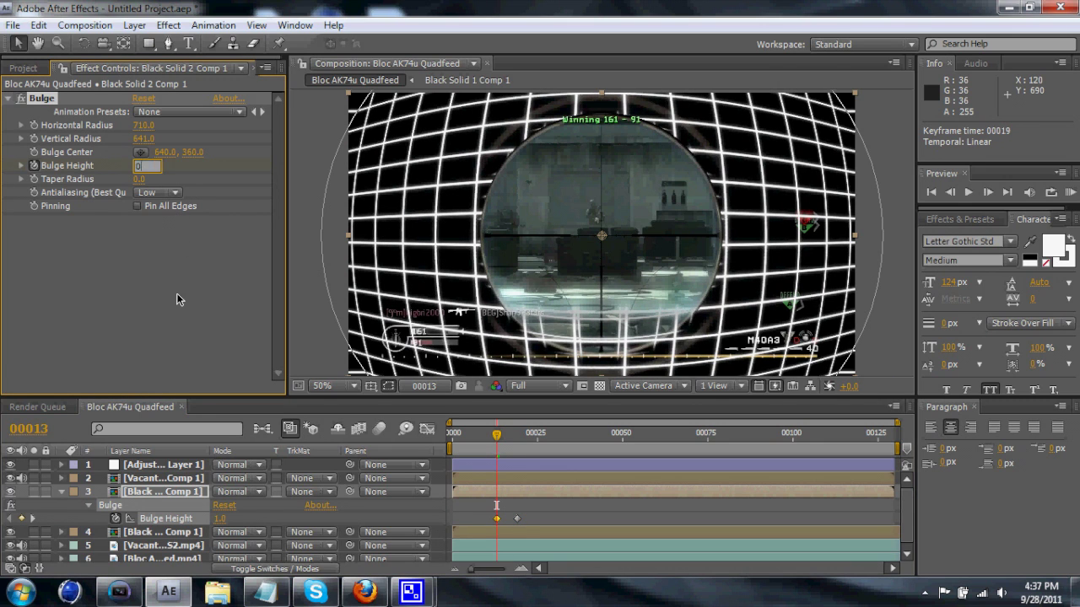
key("Return")
Return Bulge Height to 0 at frame 32 and scrub through the bulge animation
left_click_drag(497, 438, 561, 462)
left_click(138, 166)
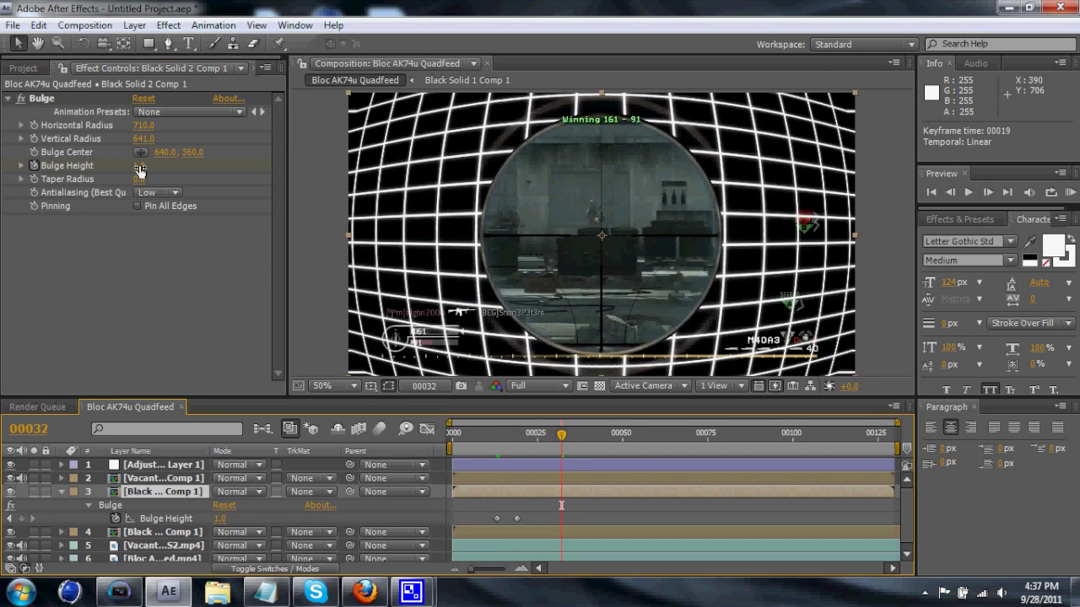
key("Return")
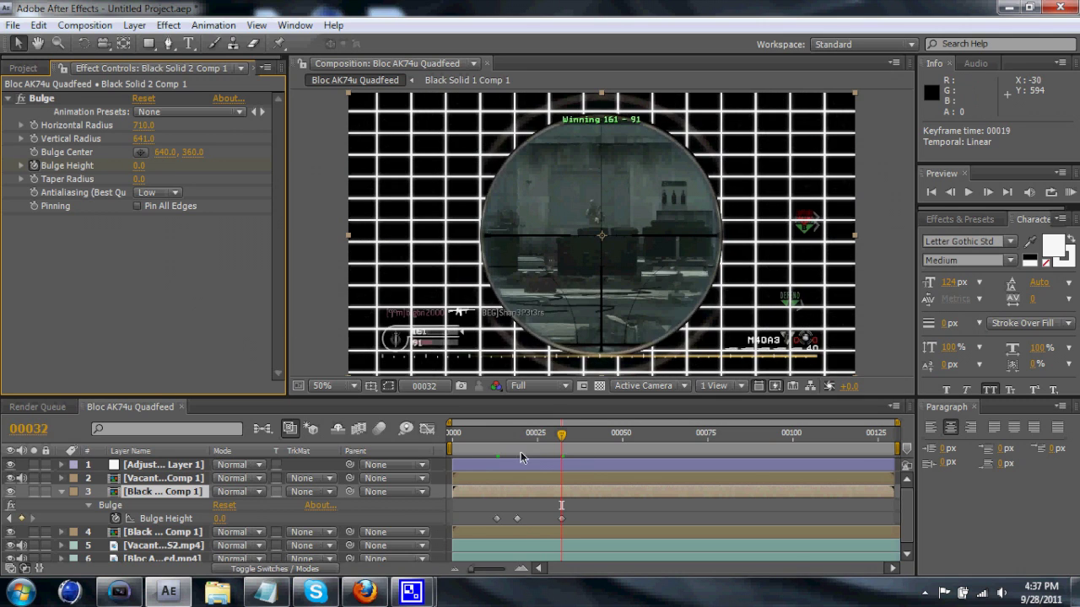
left_click_drag(483, 440, 499, 462)
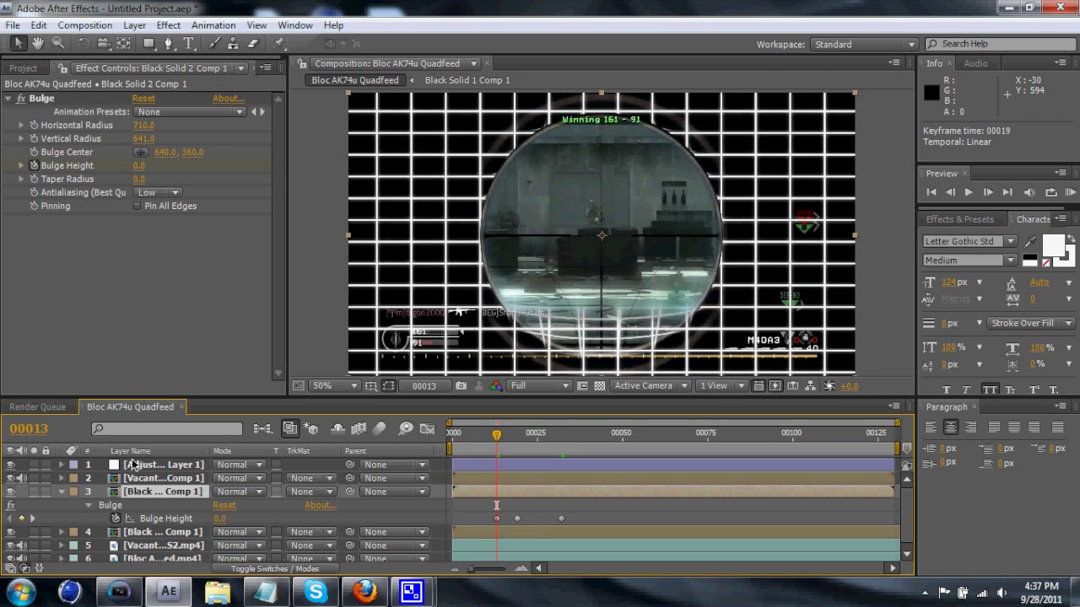
Keyframe the grid's Opacity at 100% on frame 19 and 0% at frame 13
key("shift+t")
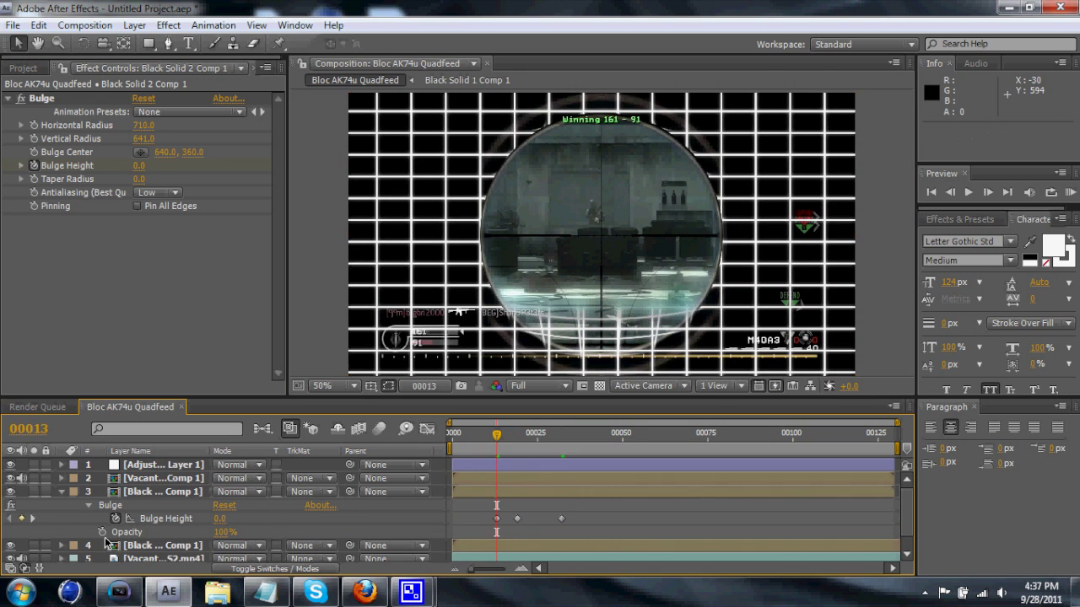
left_click(102, 532)
left_click_drag(498, 534, 517, 532)
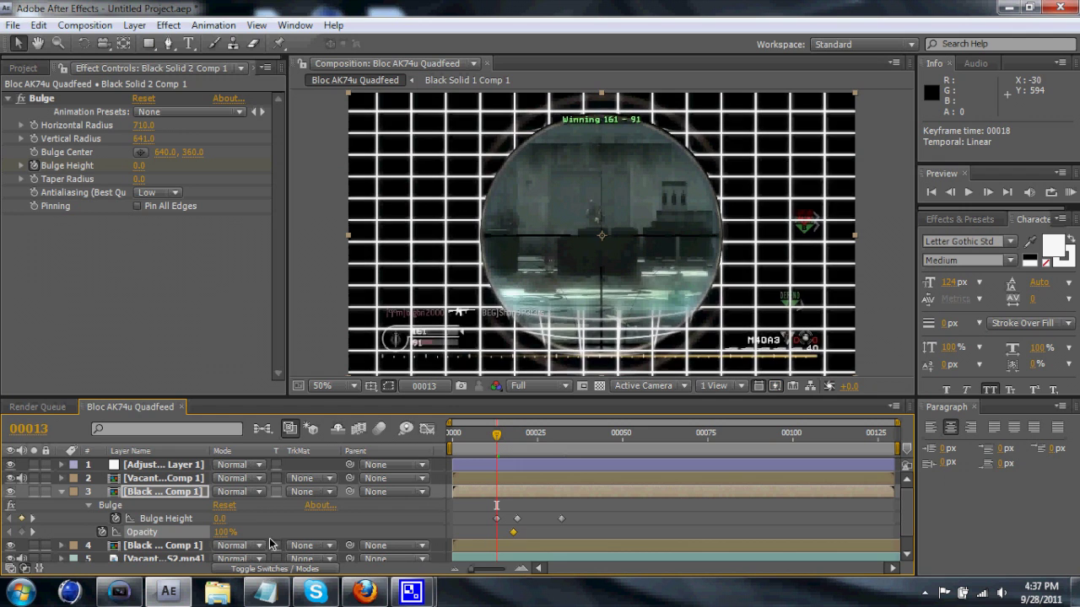
left_click(225, 533)
type("0")
key("Return")
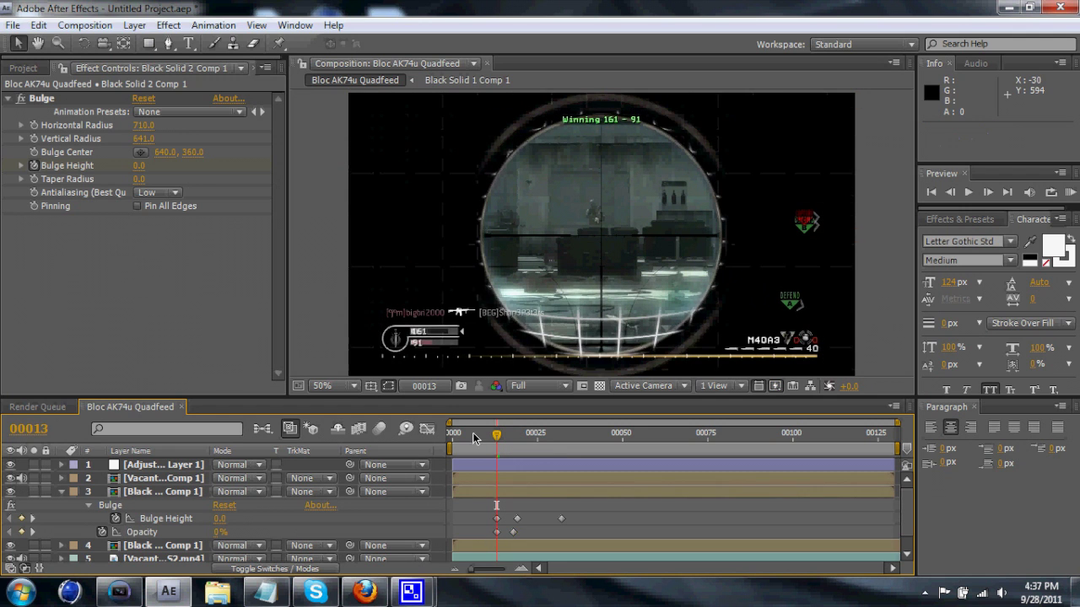
Fade the grid's Opacity back to 0% at frame 33
left_click_drag(497, 433, 564, 436)
left_click(223, 532)
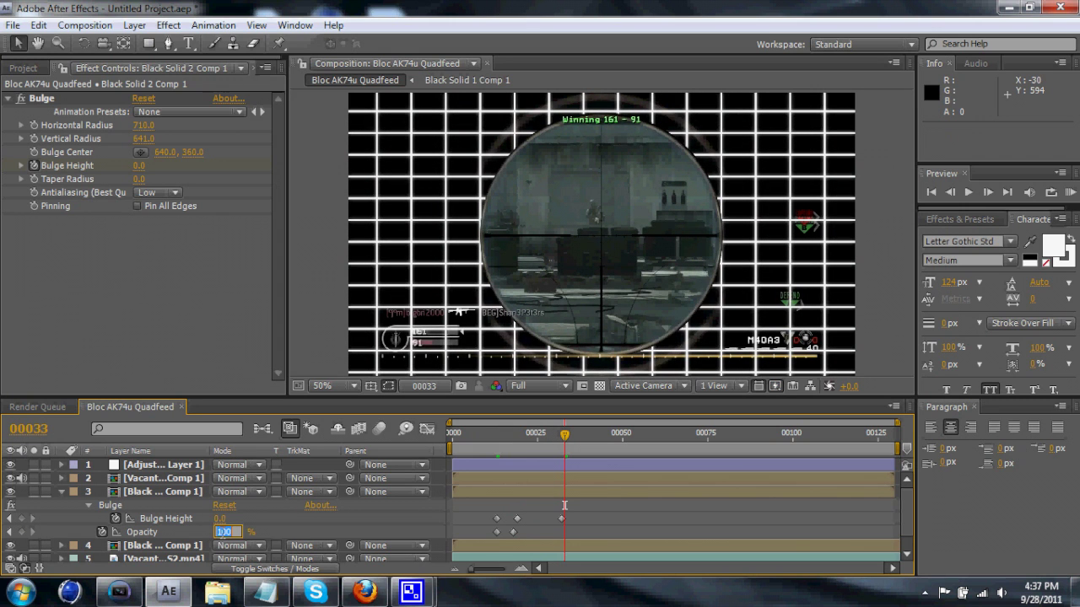
type("0")
key("Return")
RAM-preview the grid transition, return to frame 13, and select Black Solid 1 Comp 1
left_click_drag(564, 434, 485, 447)
key("KP_0")
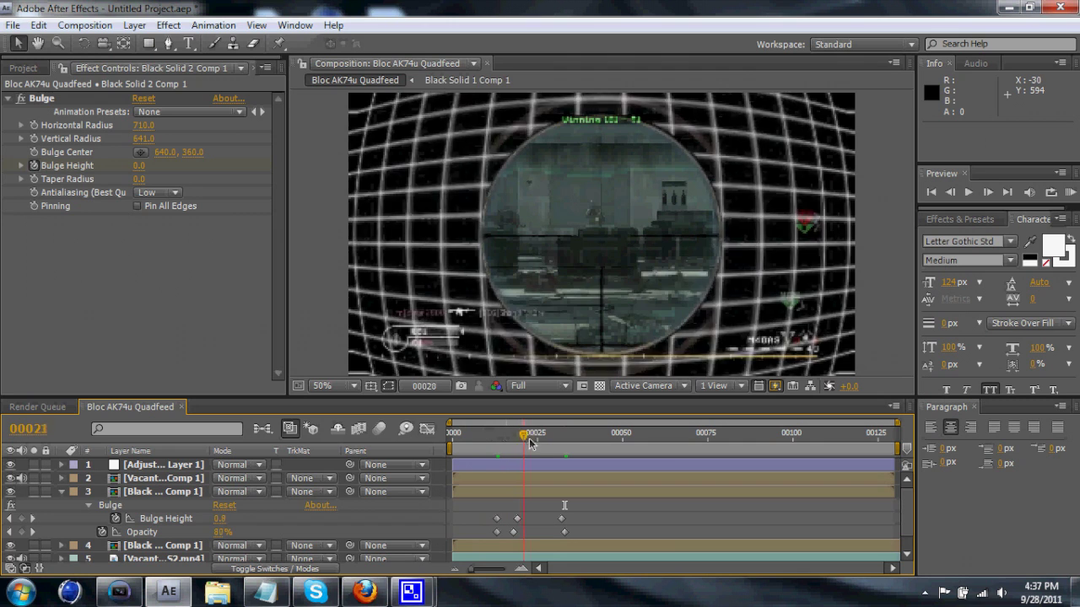
key("space")
left_click_drag(493, 454, 496, 451)
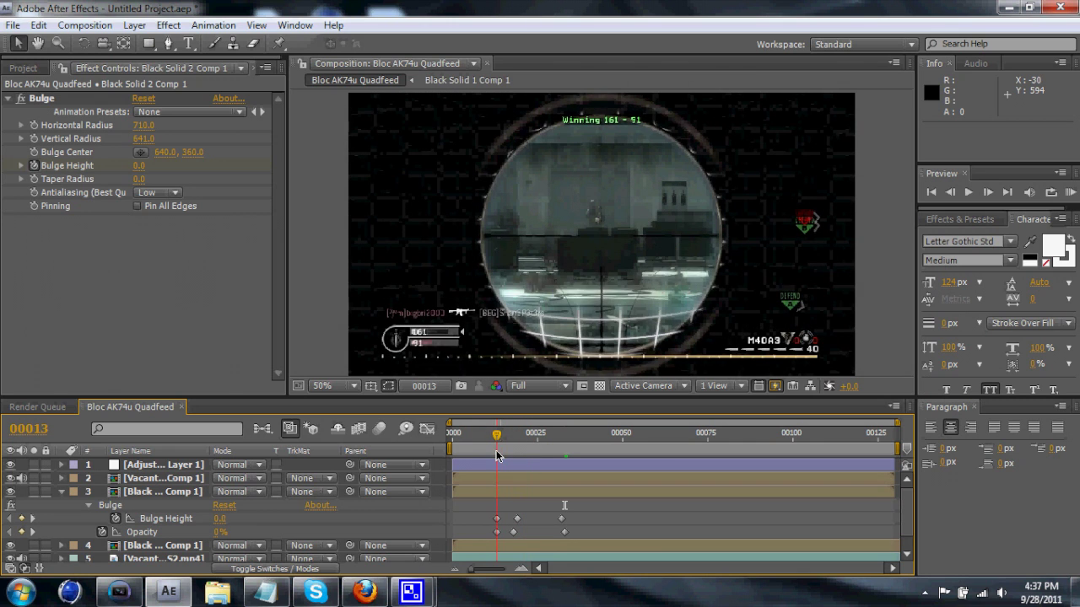
left_click(168, 546)
Add a Linear Wipe to Vacant M40 DHS2.mp4 with 0° angle and 100% completion
scroll(75, 510, "down", 1)
left_click(161, 541)
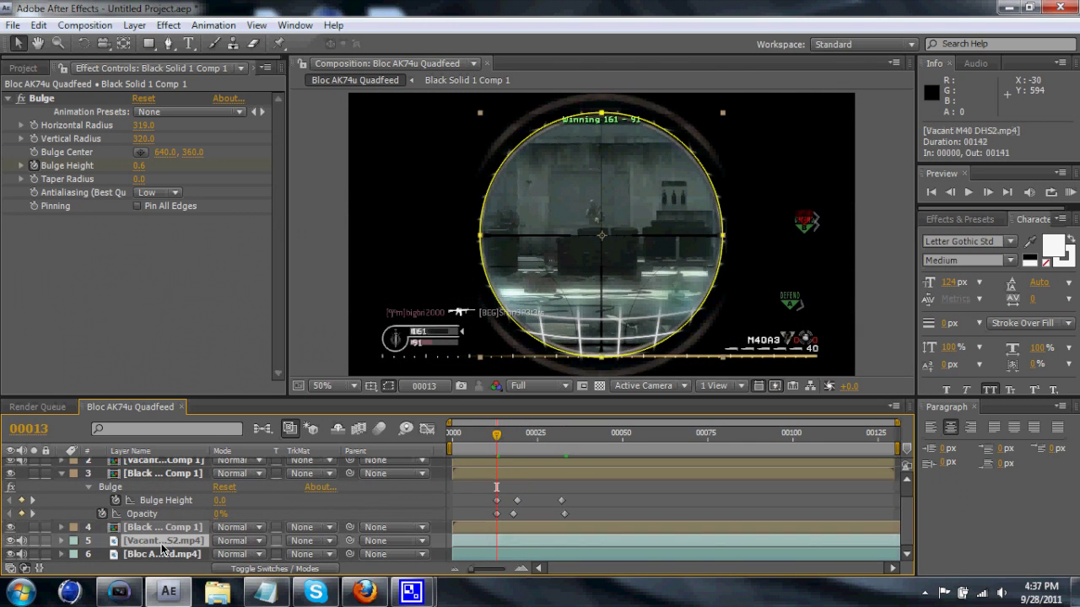
left_click(169, 25)
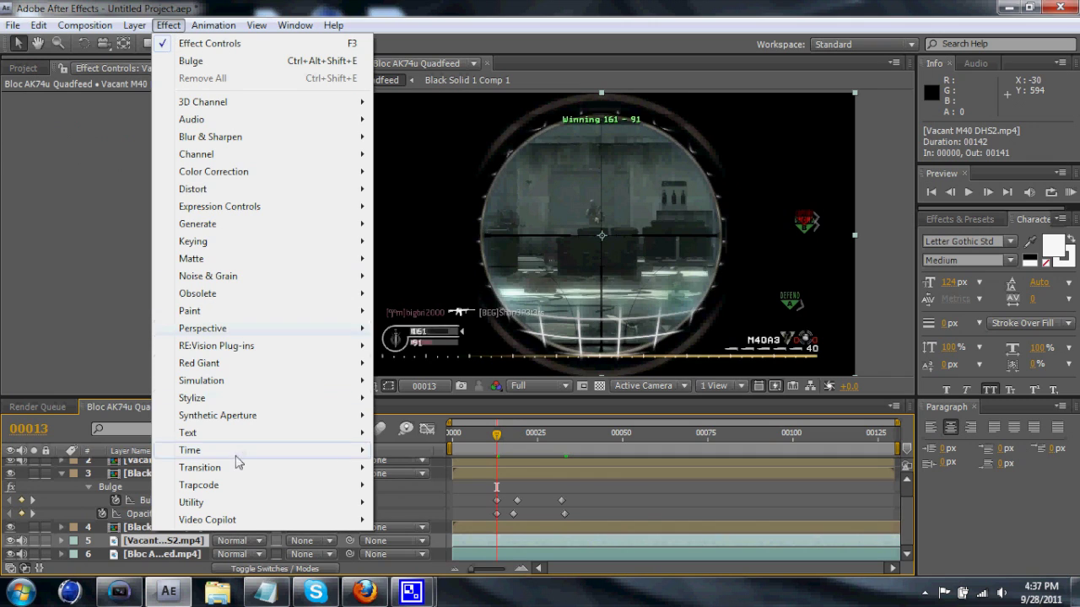
mouse_move(366, 475)
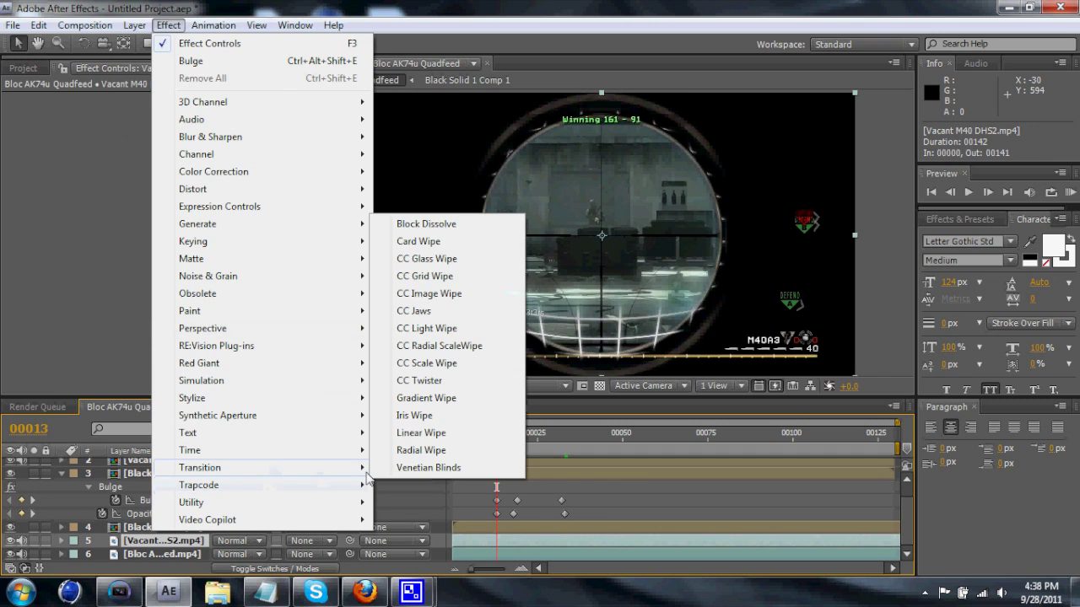
left_click(421, 433)
left_click_drag(166, 145, 162, 194)
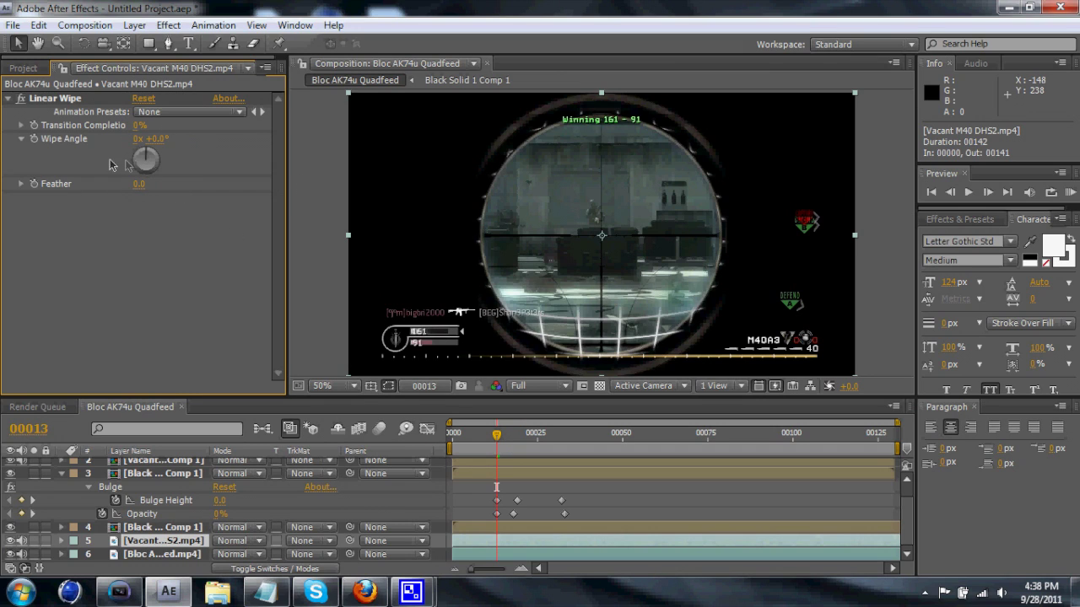
left_click_drag(135, 126, 196, 199)
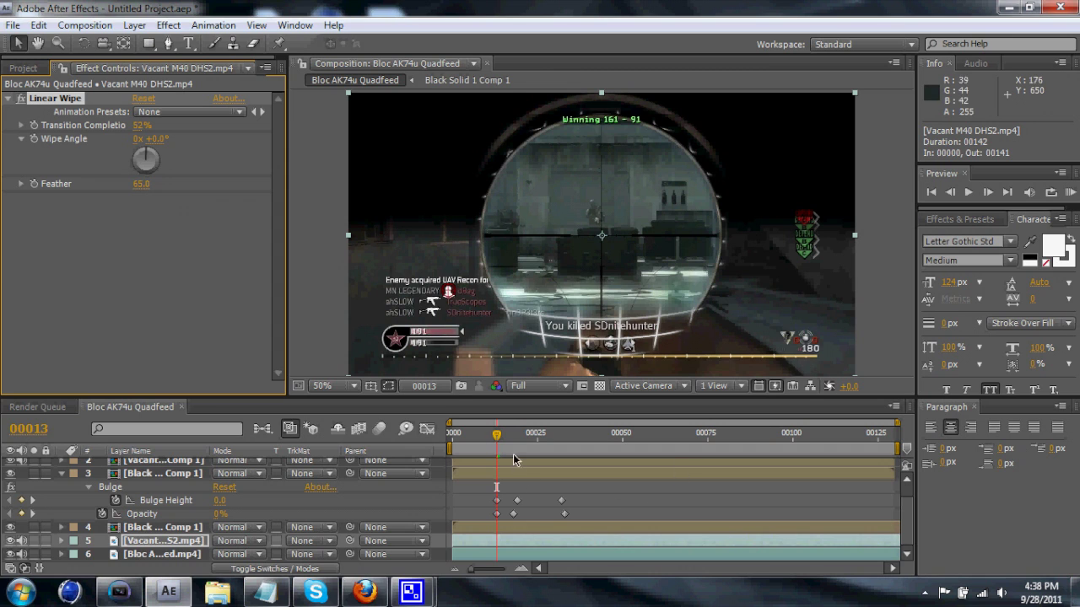
left_click_drag(140, 133, 176, 125)
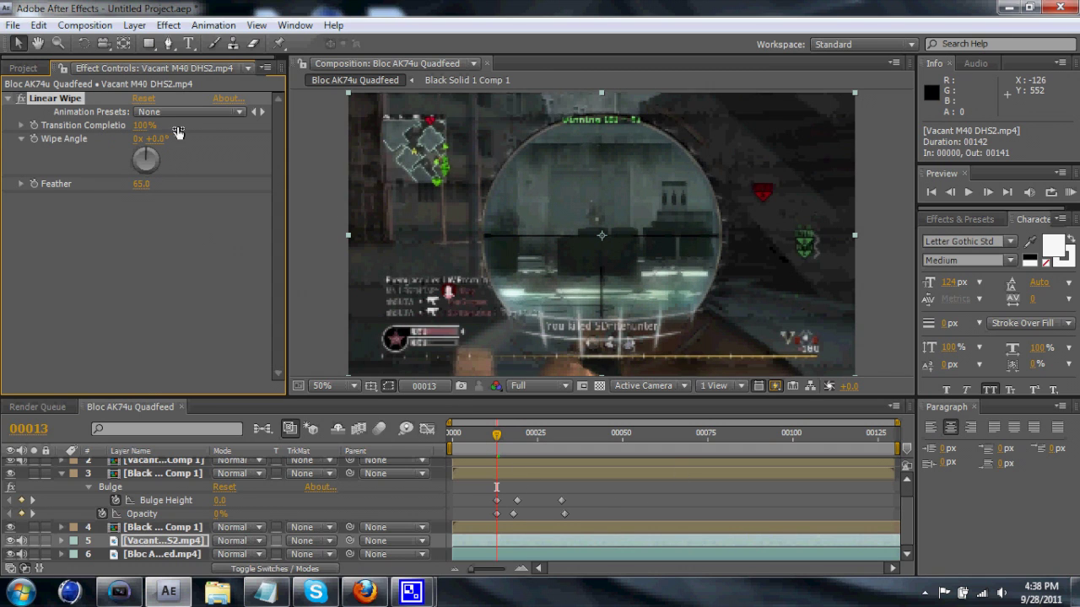
Keyframe the wipe's Transition Completion and bring it down to 0% at frame 32
left_click(34, 125)
left_click_drag(498, 436, 566, 445)
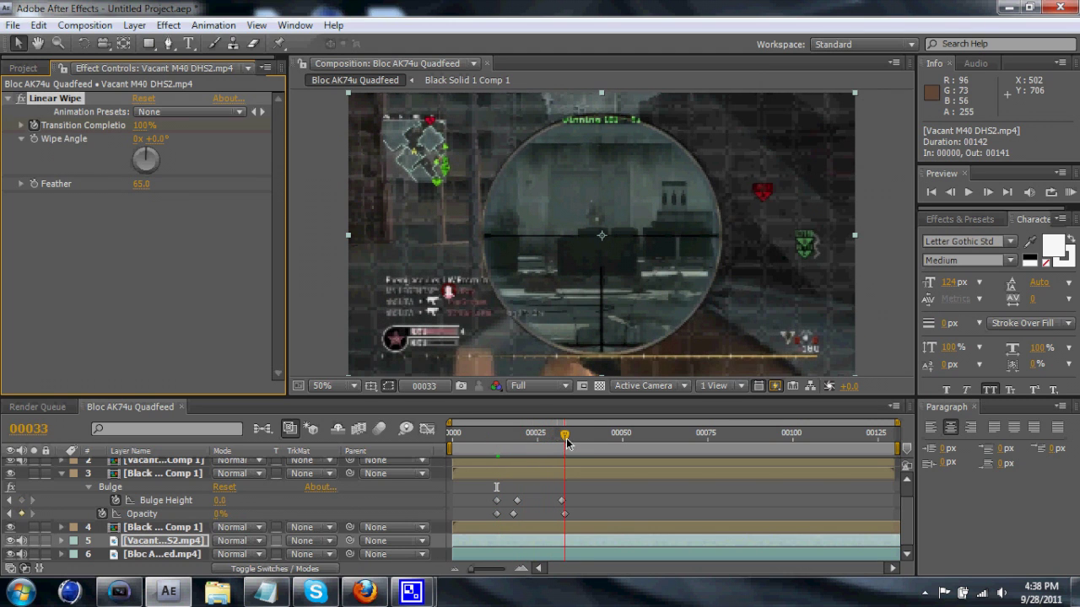
left_click(564, 513)
left_click_drag(564, 436, 562, 436)
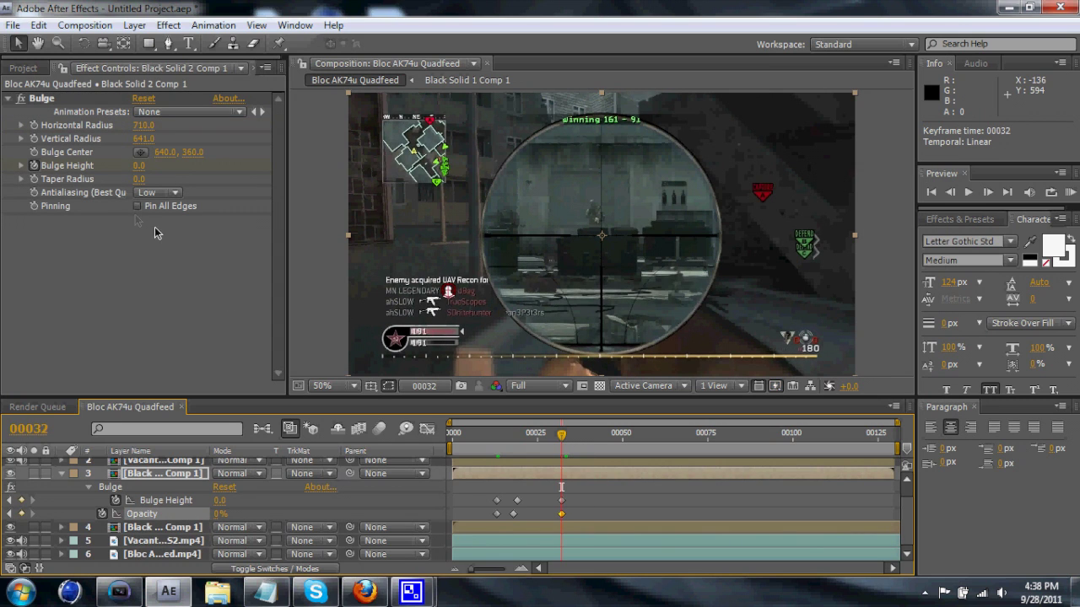
left_click(166, 526)
left_click(163, 542)
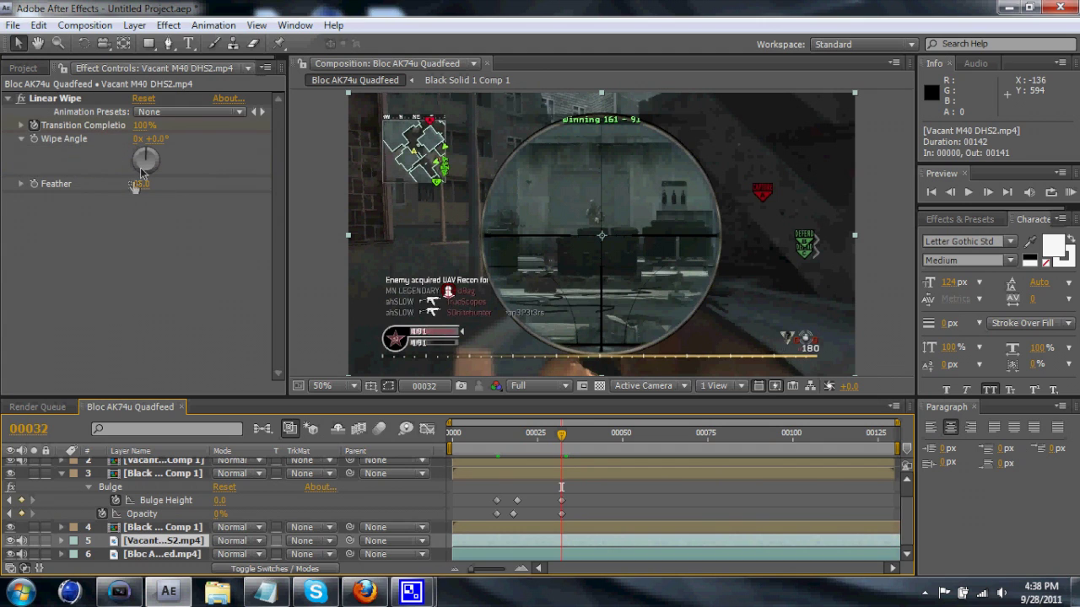
left_click_drag(142, 127, 55, 139)
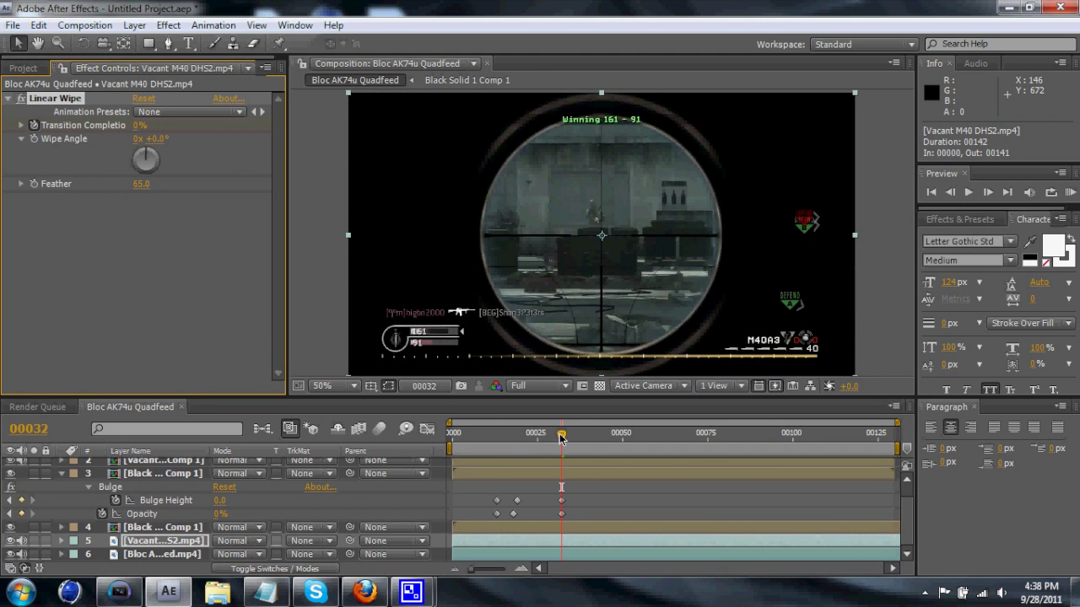
Scrub through the bulging grid transition, then end the work area at frame 40
left_click_drag(562, 436, 485, 479)
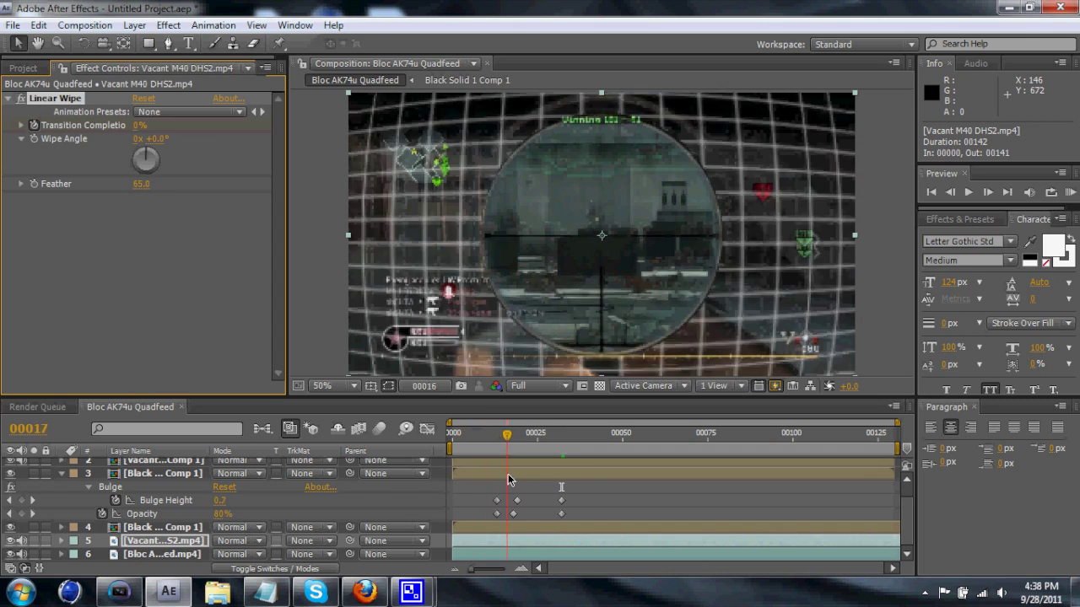
left_click_drag(555, 478, 612, 489)
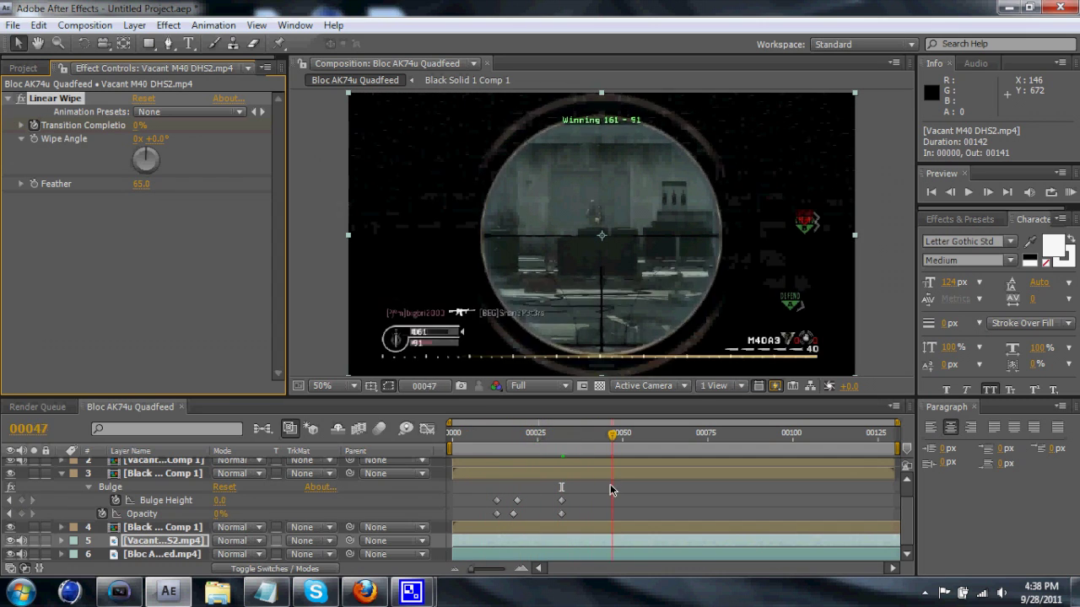
left_click_drag(454, 481, 627, 479)
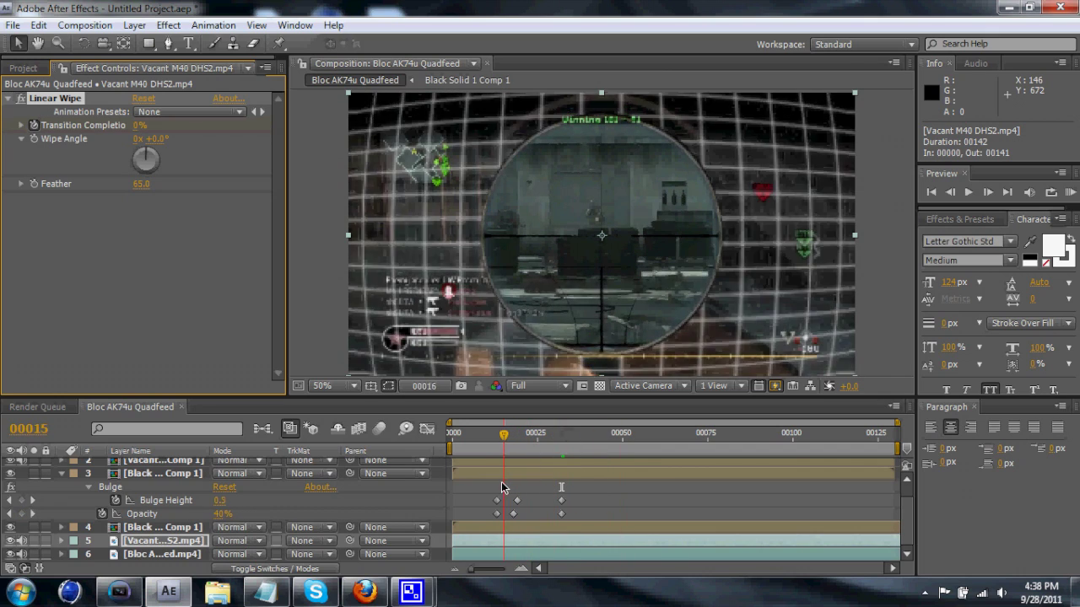
left_click_drag(487, 483, 513, 484)
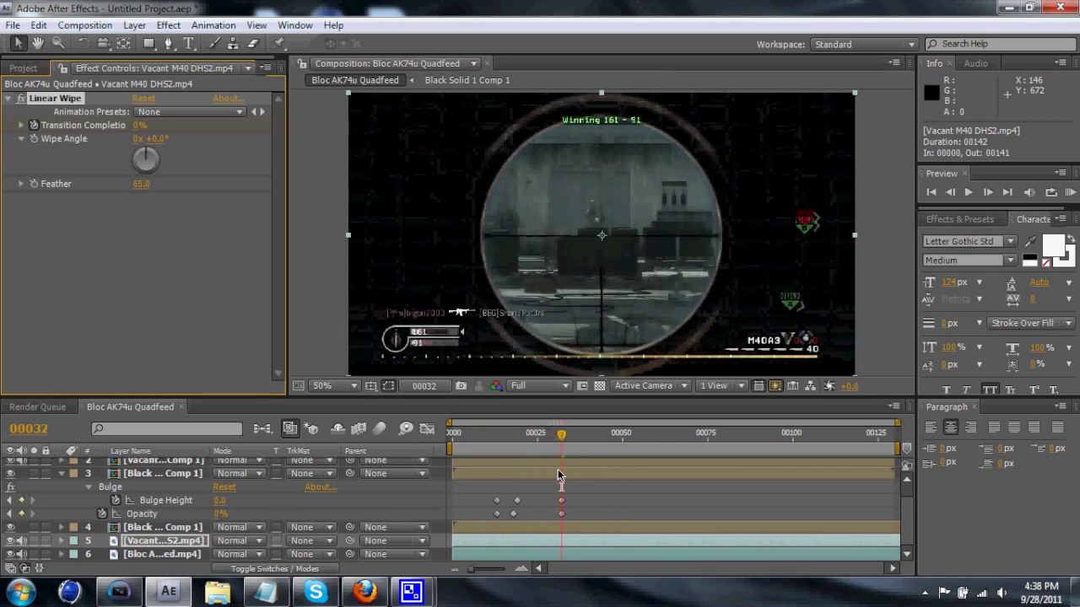
left_click_drag(557, 475, 491, 475)
left_click(588, 437)
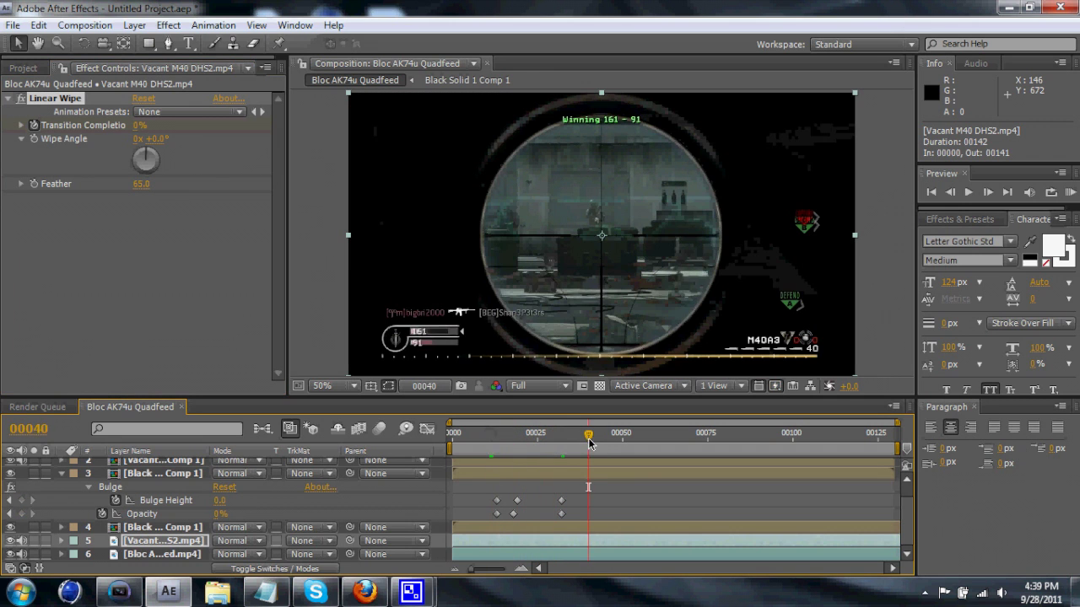
key("n")
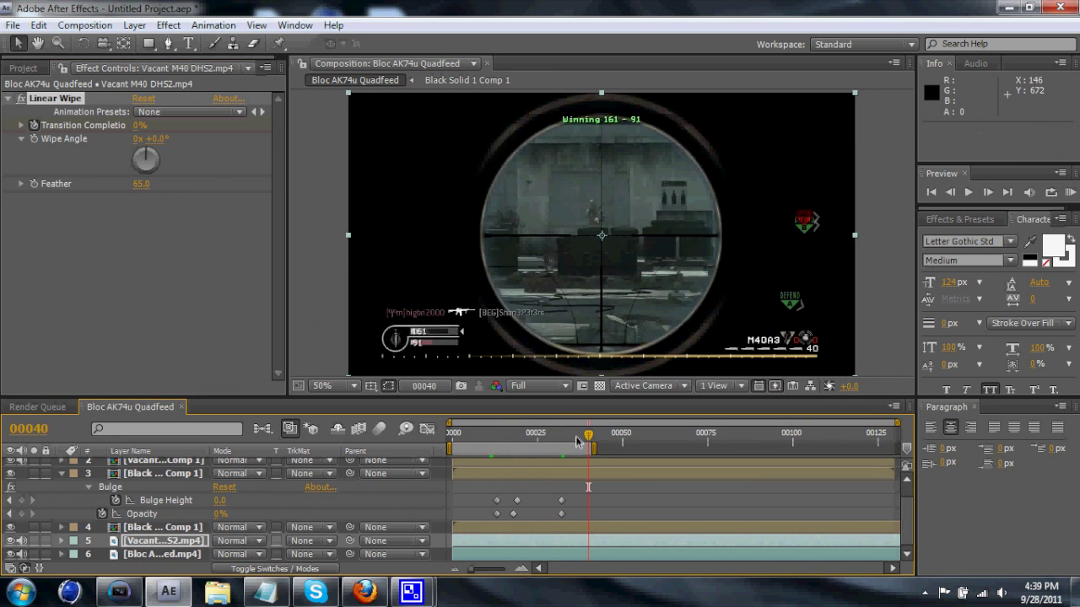
left_click(85, 26)
RAM-preview the transition through frame 40, stop playback, and select the Bulge grid layer
mouse_move(225, 203)
left_click(335, 205)
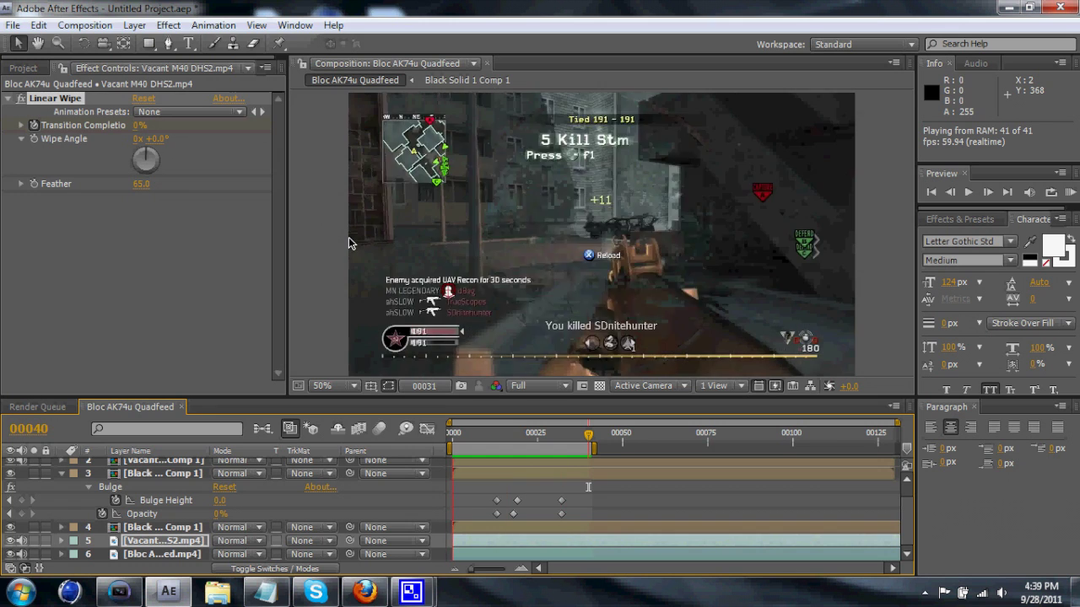
key("space")
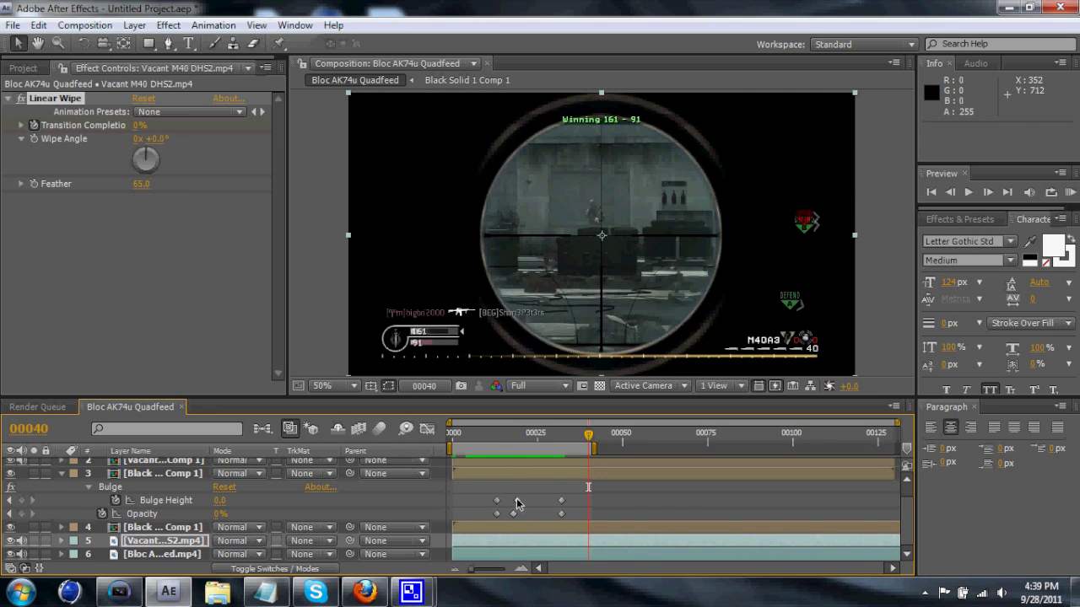
left_click(175, 476)
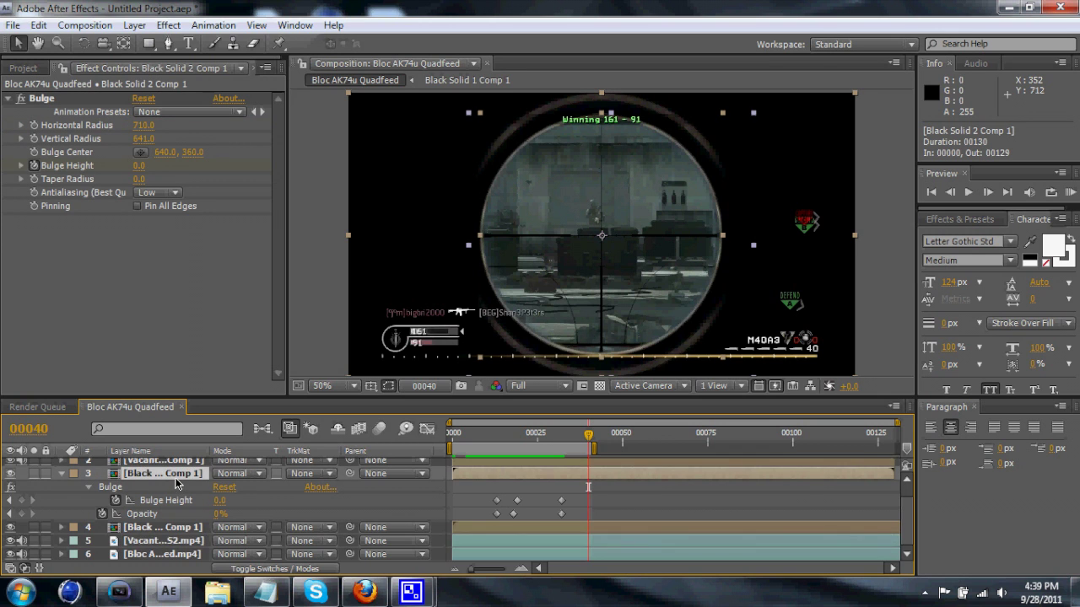
Reveal all keyframes and shift the grid layer's Bulge keyframes later in time
key("u")
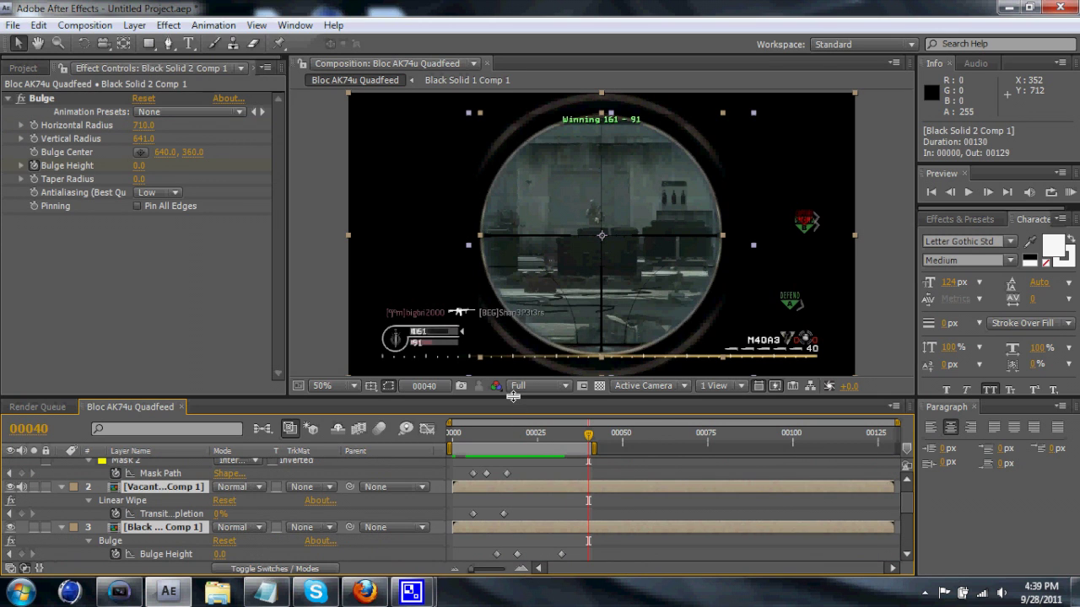
left_click_drag(513, 396, 513, 199)
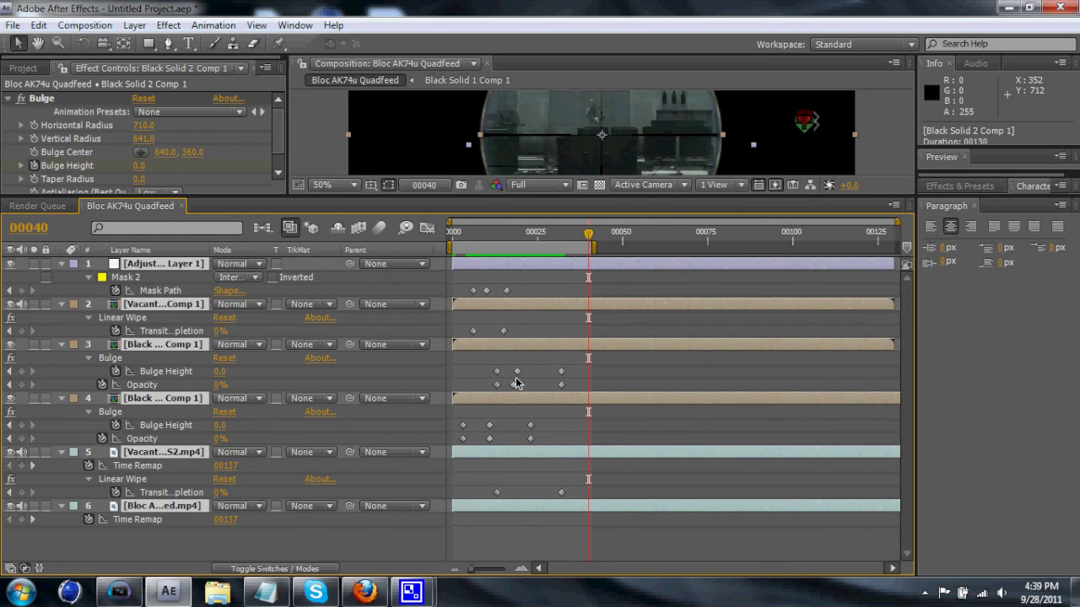
left_click_drag(485, 242, 550, 244)
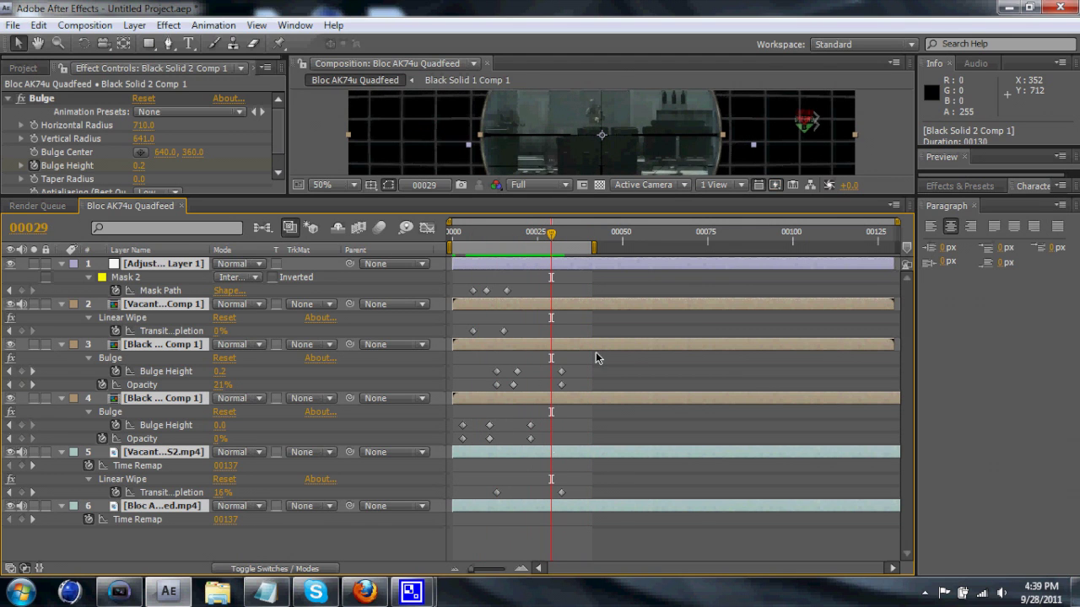
left_click_drag(483, 363, 598, 377)
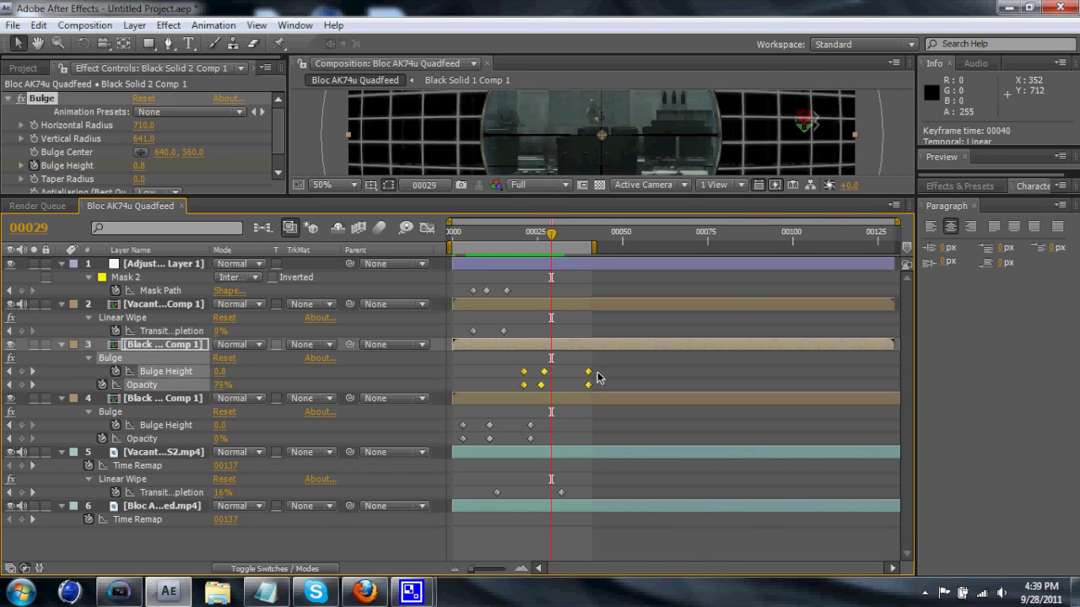
left_click_drag(479, 485, 541, 496)
Nudge the scope clip's Linear Wipe keyframes one frame earlier and check the timing
left_click(569, 493)
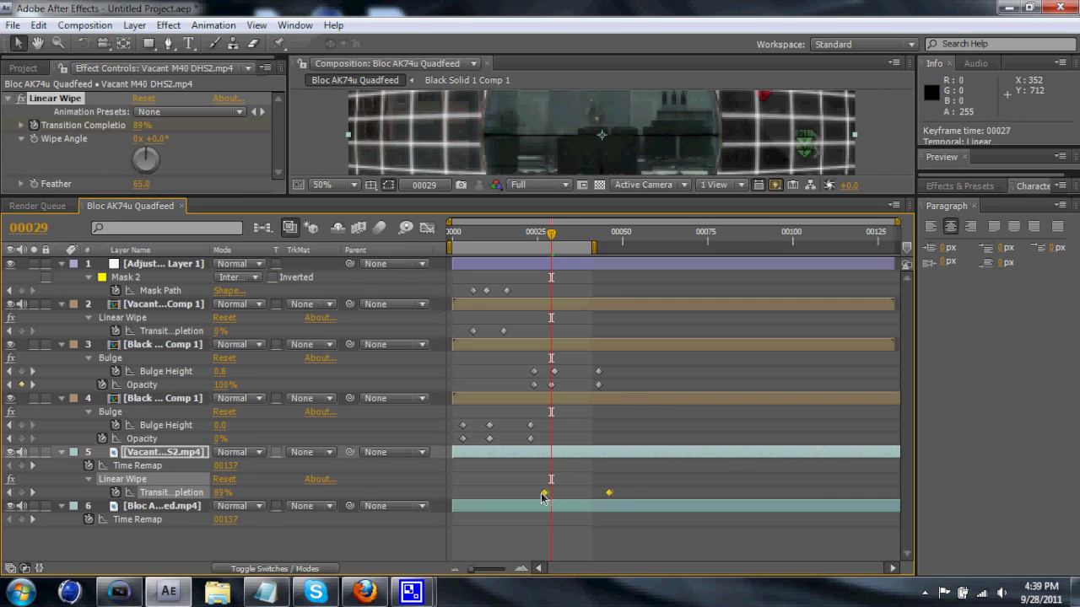
key("Page_Up")
key("Page_Up")
key("Page_Up")
key("Page_Up")
key("Page_Up")
key("Page_Up")
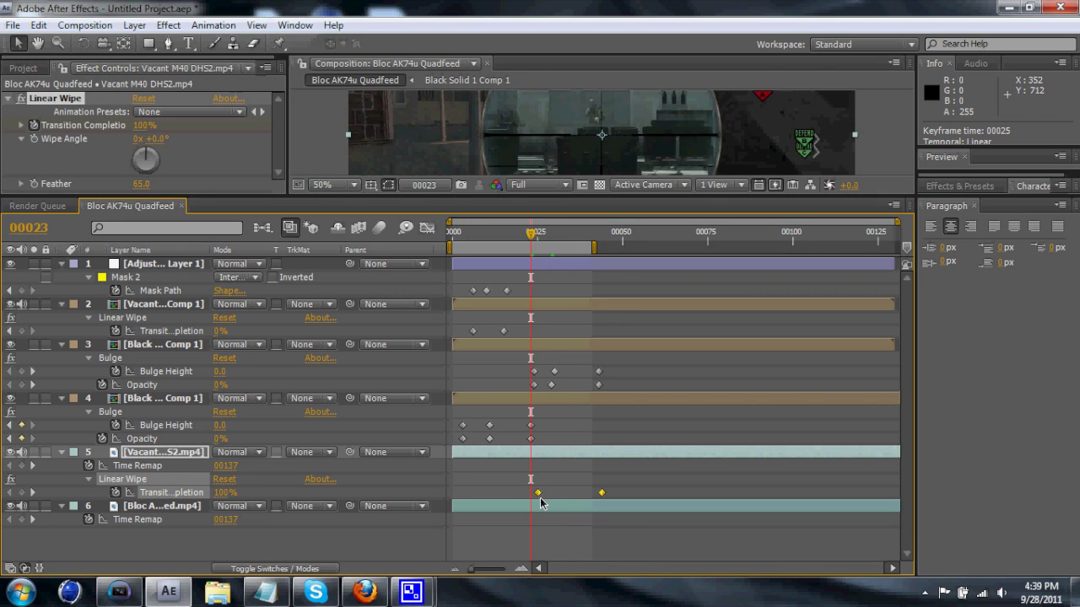
left_click_drag(538, 495, 534, 495)
left_click_drag(534, 237, 509, 265)
mouse_move(521, 361)
left_mouse_down()
mouse_move(603, 385)
mouse_move(525, 366)
left_mouse_up()
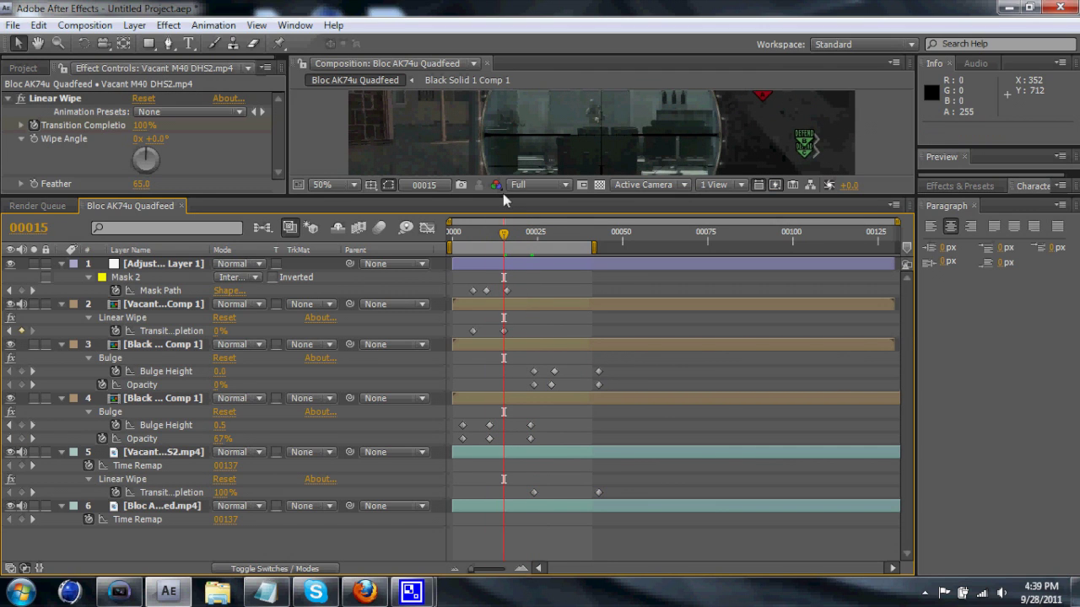
left_click_drag(506, 196, 502, 377)
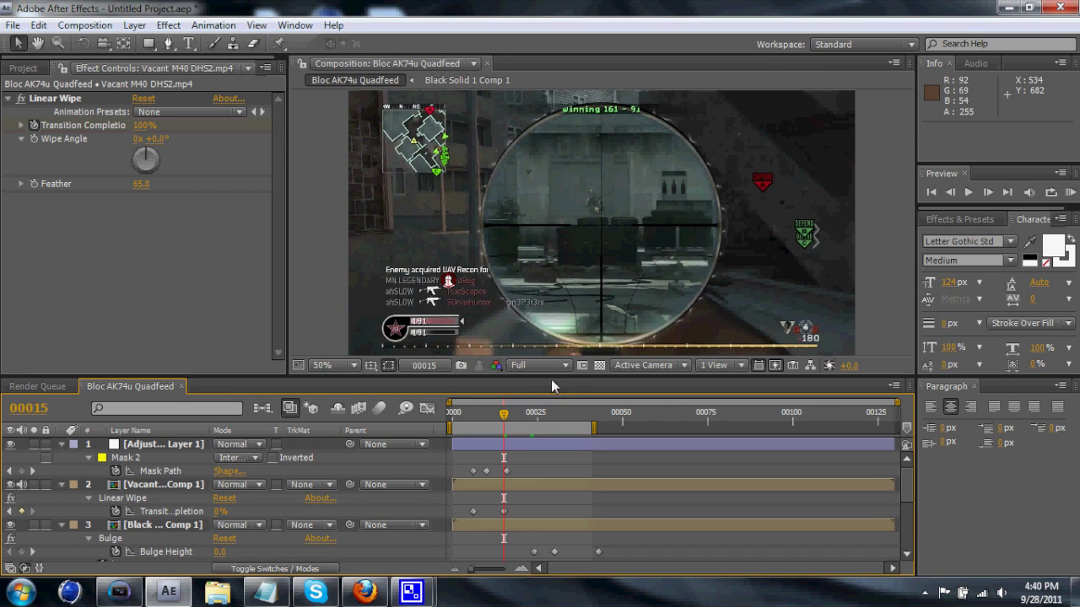
Drag the work-area end bracket out to frame 56 and scrub through the extended range
left_click_drag(553, 386, 552, 417)
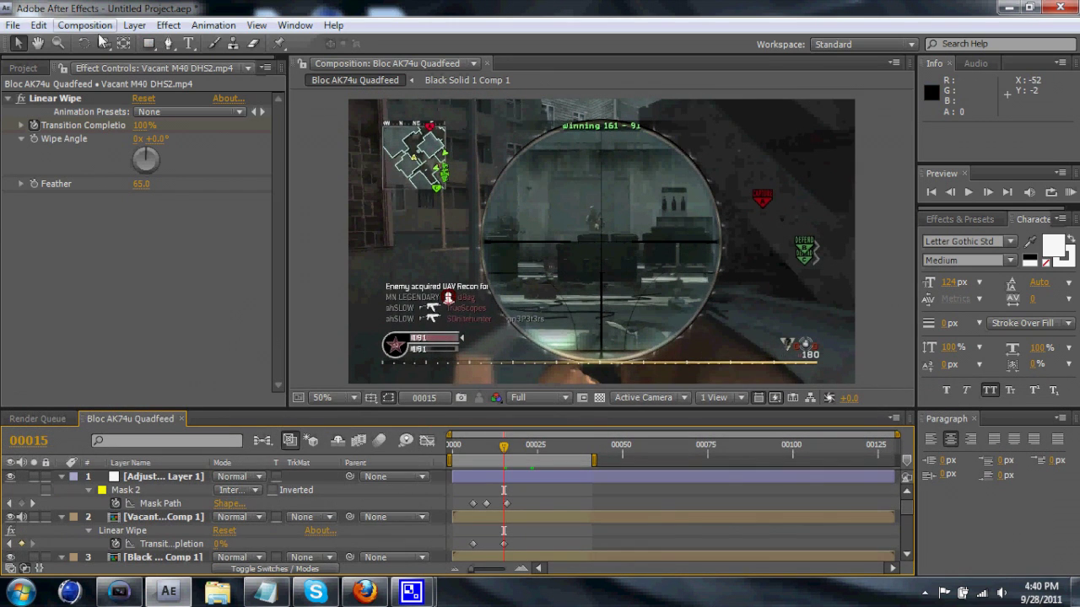
left_click_drag(594, 459, 648, 460)
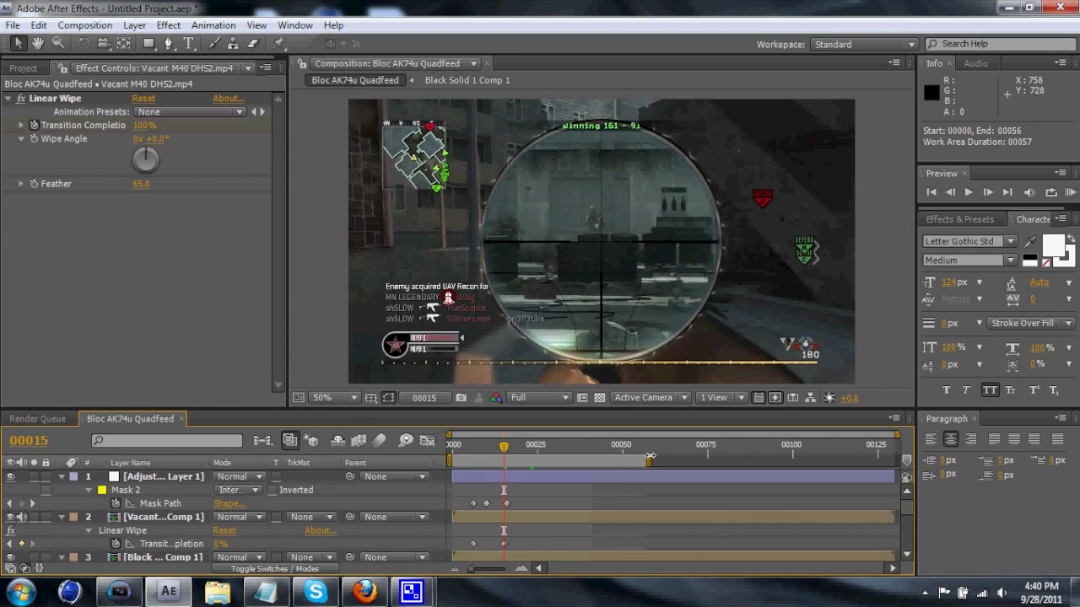
left_click_drag(504, 447, 602, 460)
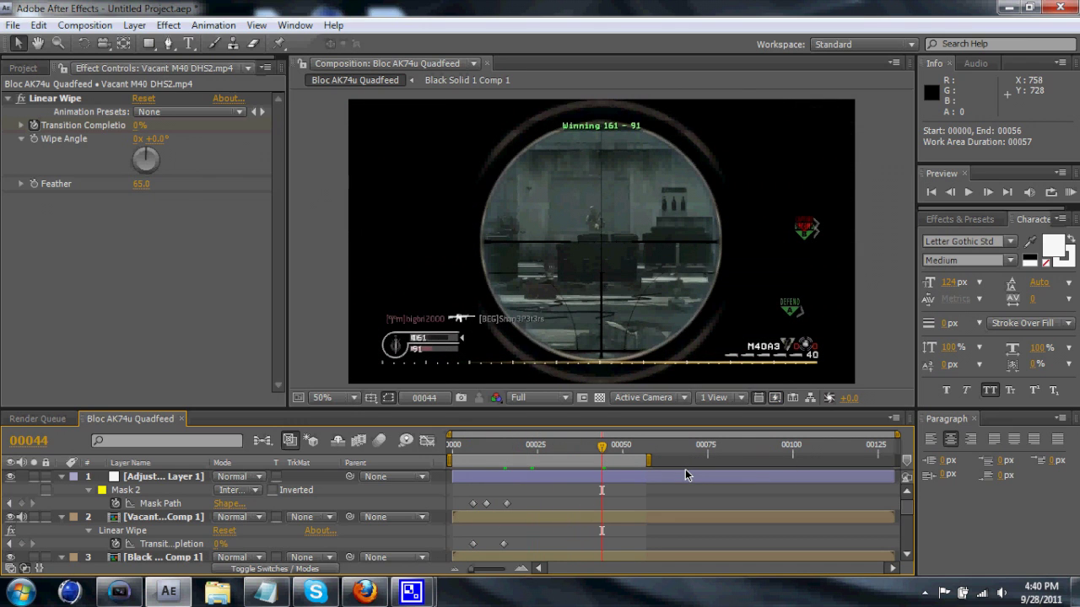